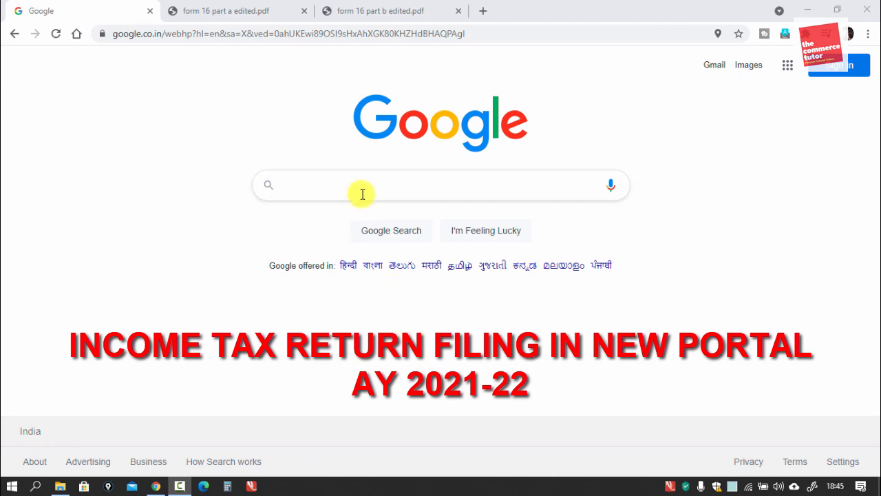
# Step: Search Google for "income tax e filing" and open the Income Tax Department home page at incometax.gov.in
pyautogui.click(363, 191)
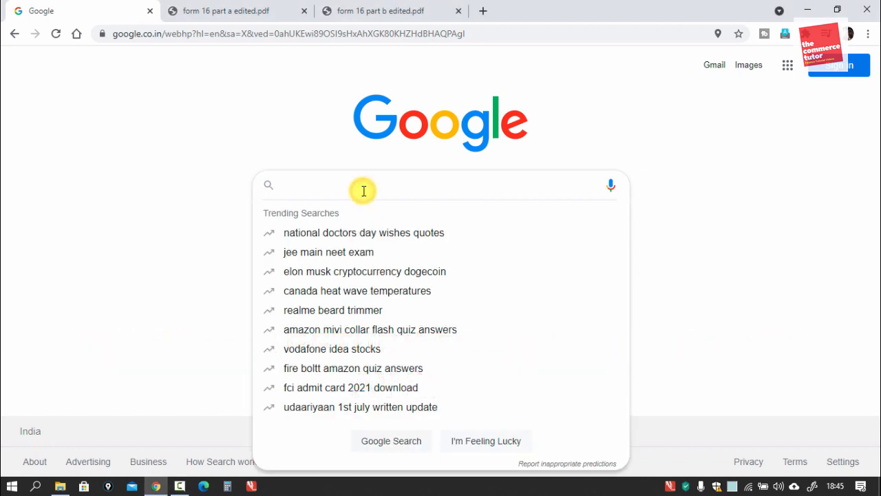
pyautogui.write('income tax ')
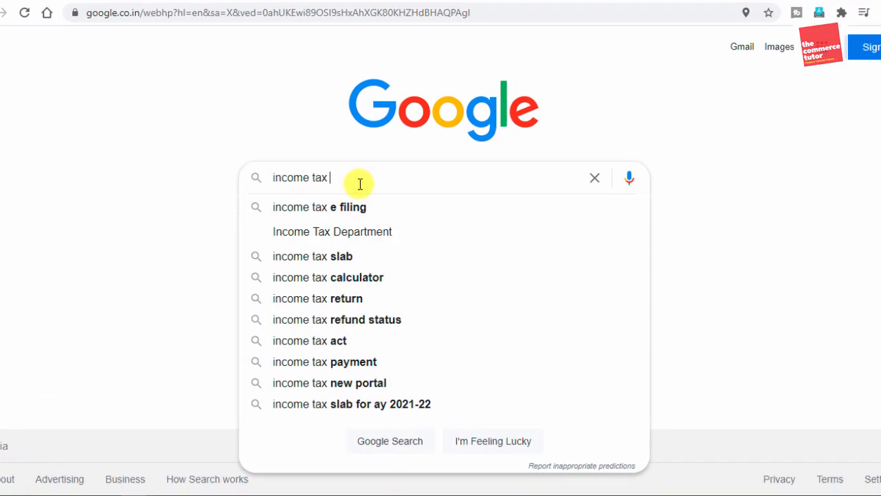
pyautogui.write('e')
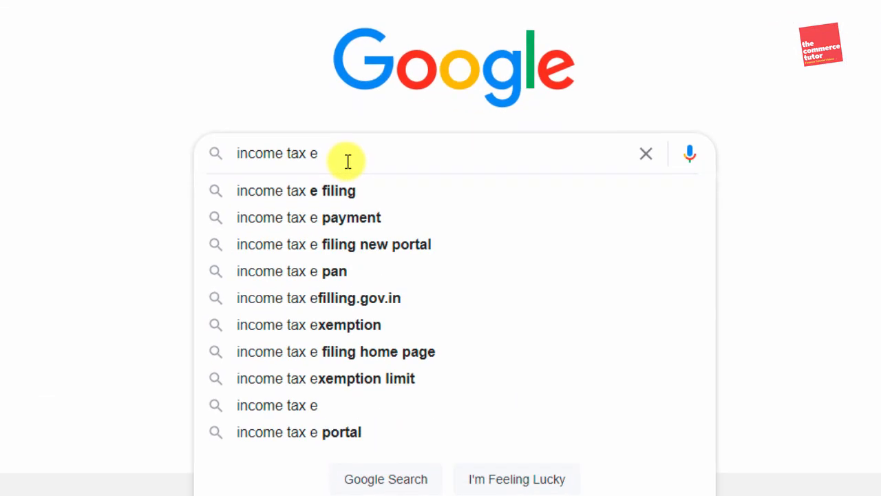
pyautogui.click(338, 207)
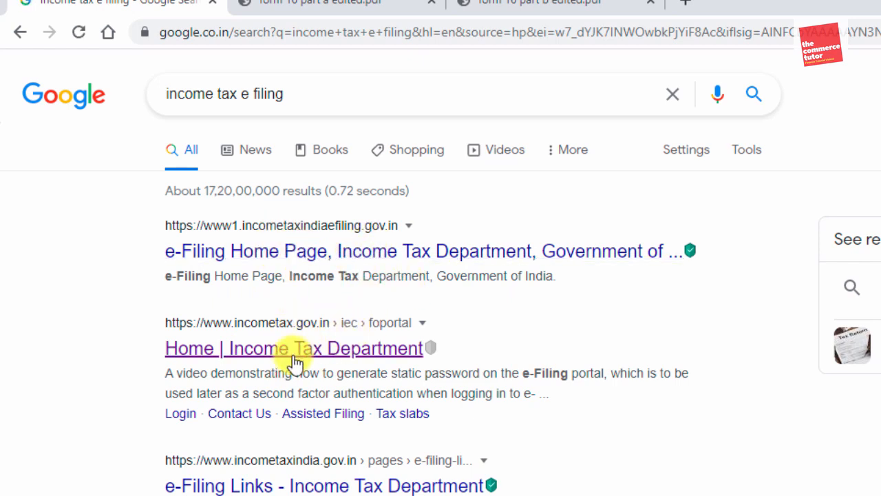
pyautogui.click(249, 349)
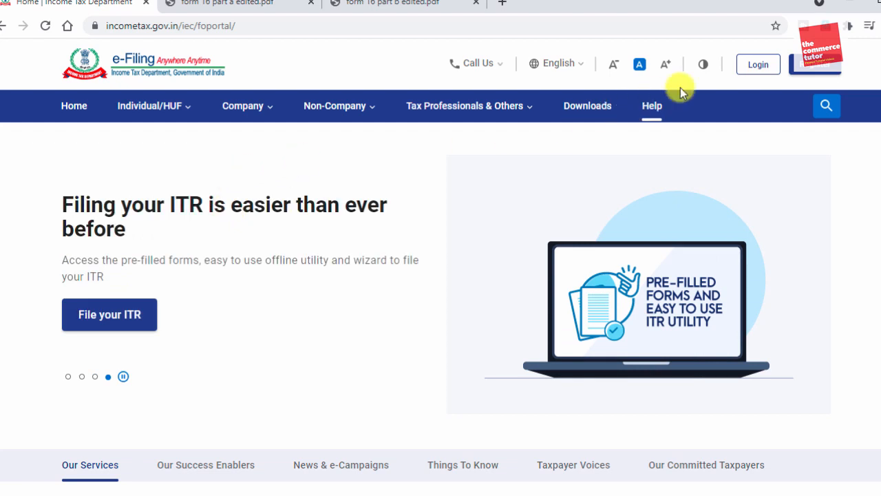
# Step: Open the e-Filing login page, enter the taxpayer's user ID and continue to the password page
pyautogui.click(757, 66)
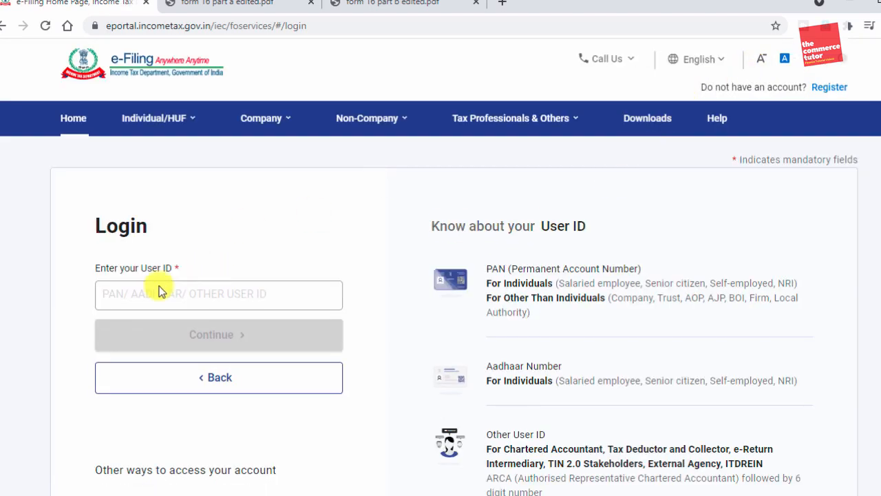
pyautogui.click(163, 292)
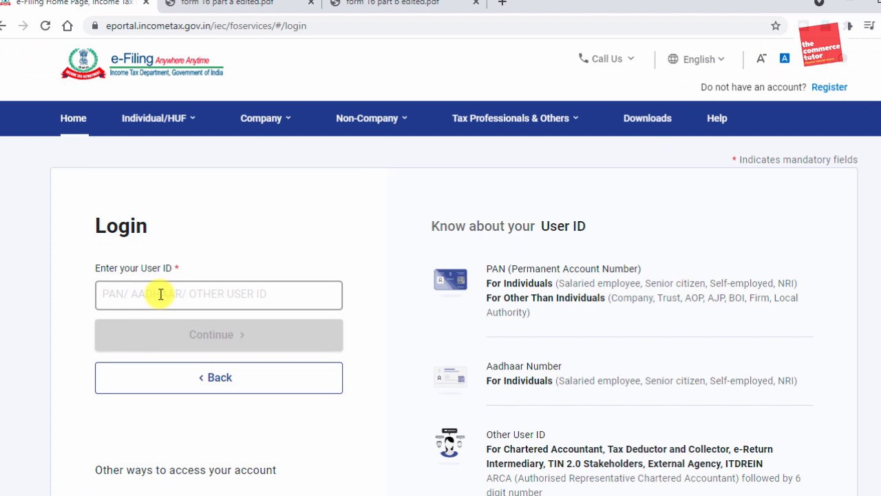
pyautogui.click(161, 294)
pyautogui.hotkey('ctrl', 'v')
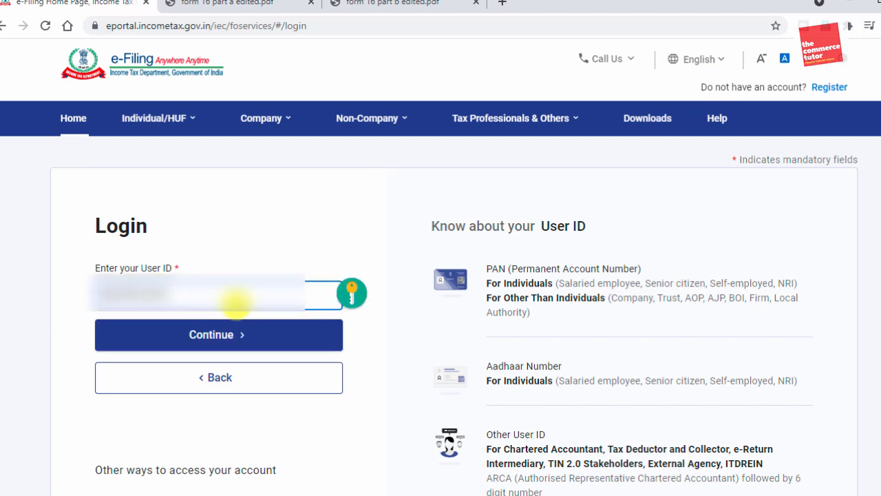
pyautogui.click(258, 342)
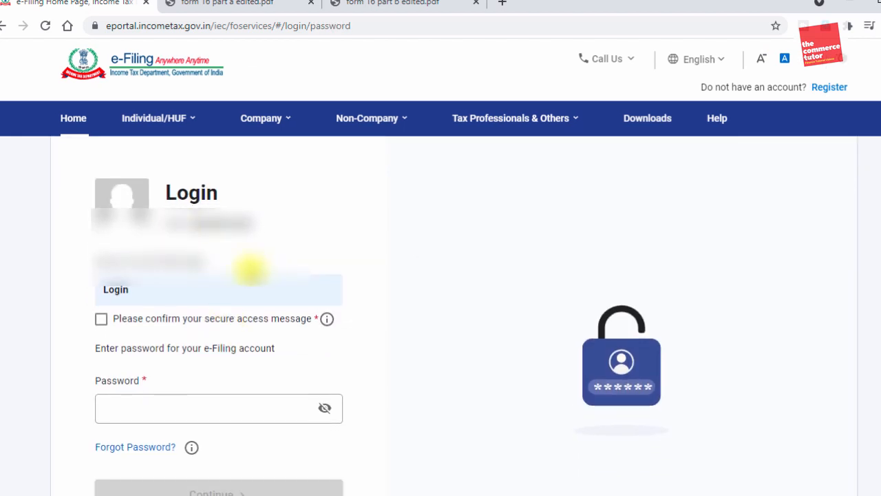
# Step: Confirm the secure access message, enter the e-Filing account password and log in
pyautogui.click(102, 319)
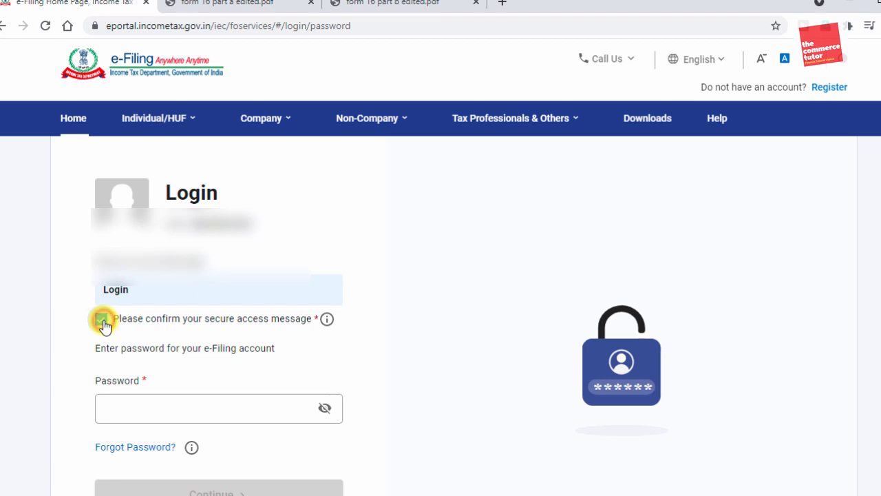
pyautogui.click(189, 410)
pyautogui.write('•••••••••••')
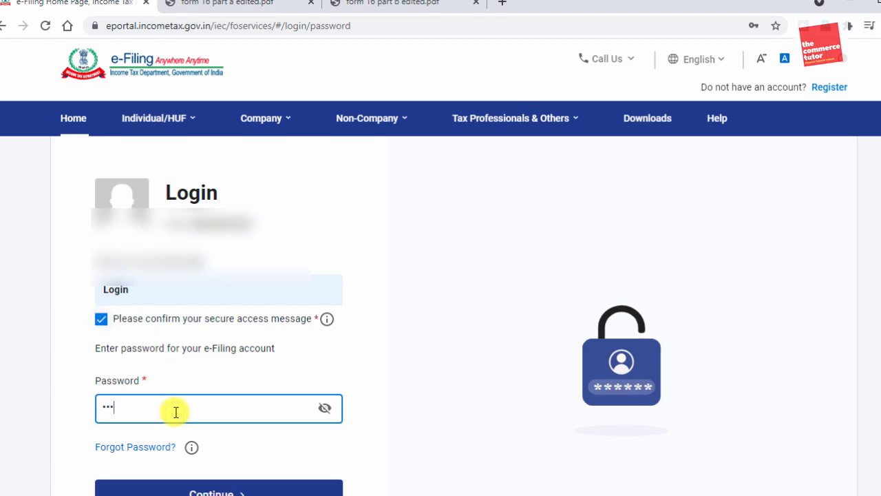
pyautogui.click(233, 484)
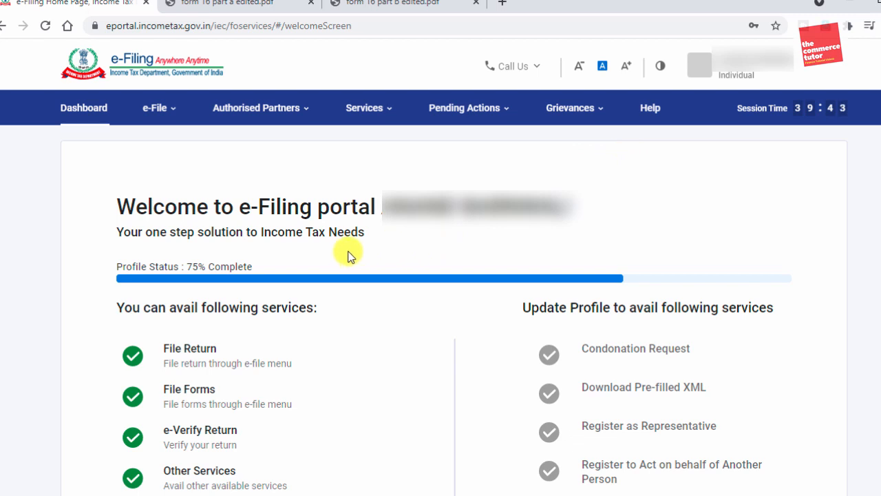
# Step: Review the available services on the welcome page and skip the profile update to reach the dashboard
pyautogui.scroll(-1, 348, 255)
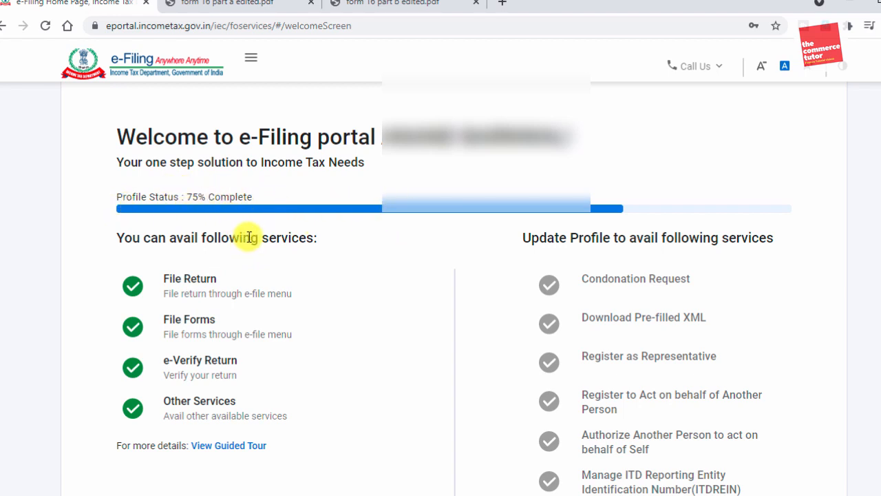
pyautogui.scroll(-1, 228, 289)
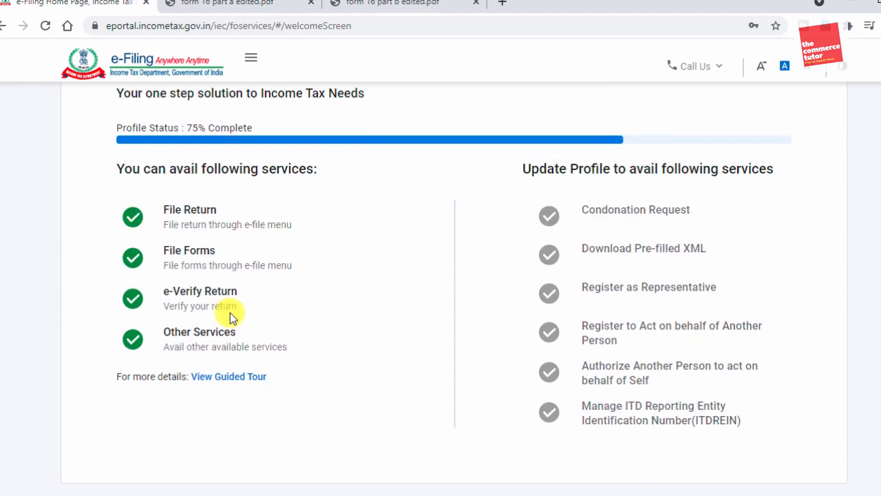
pyautogui.scroll(-2, 230, 309)
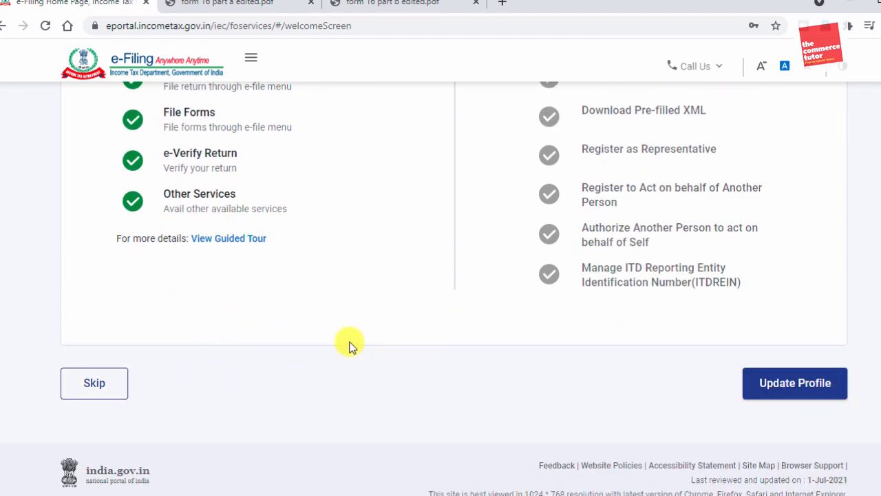
pyautogui.click(97, 383)
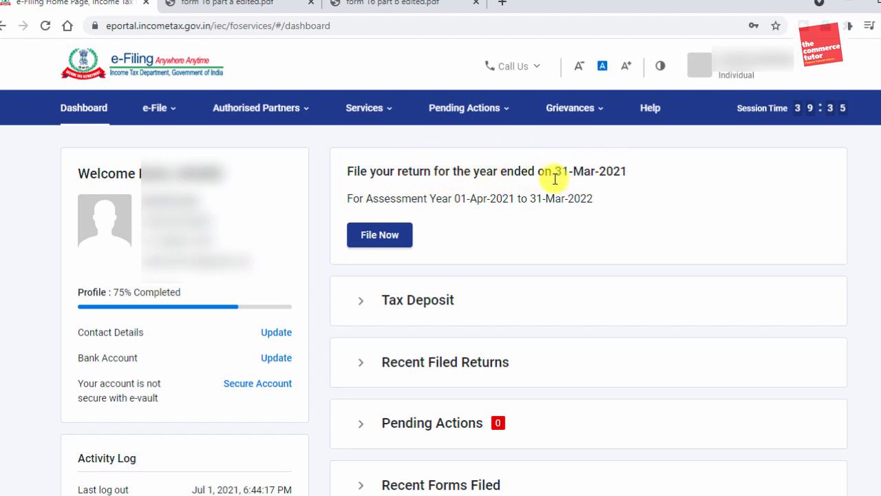
# Step: Start filing an income tax return from the dashboard, choose assessment year 2021-22 (Current A.Y.) and continue
pyautogui.click(374, 237)
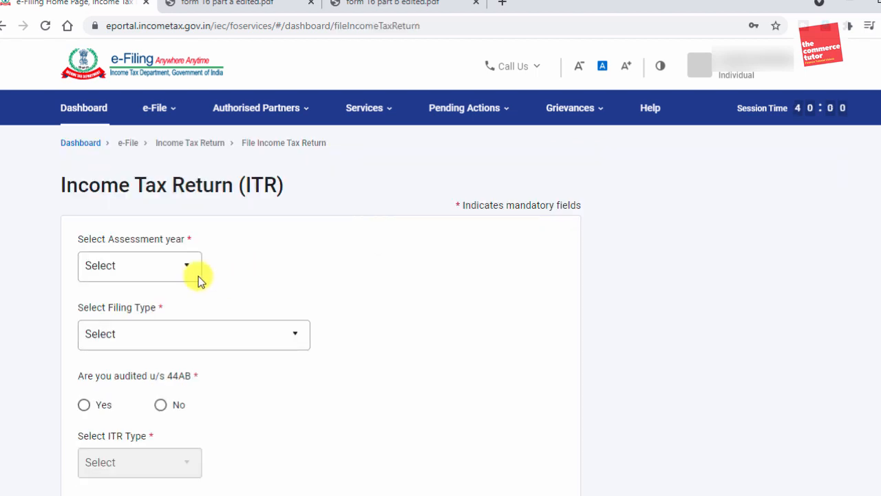
pyautogui.click(131, 270)
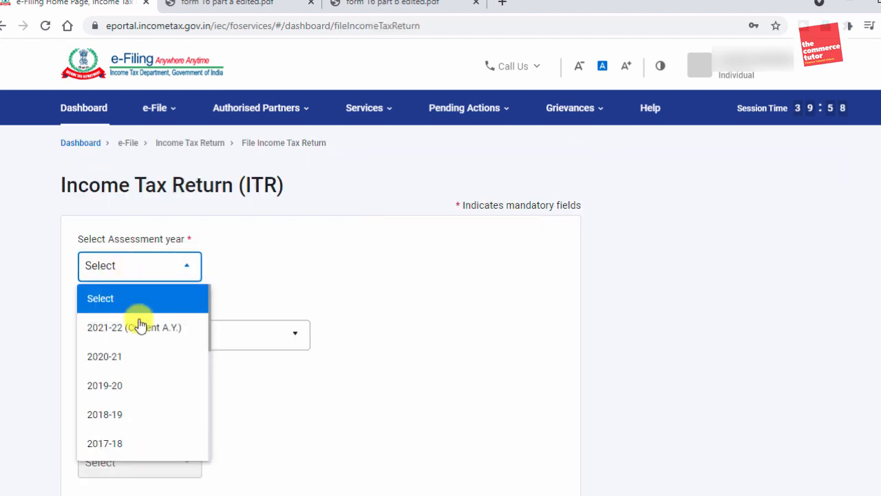
pyautogui.click(122, 331)
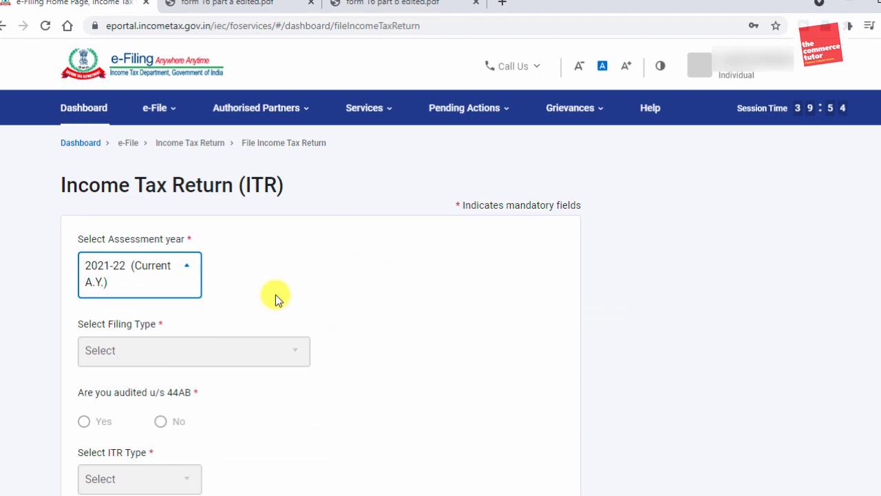
pyautogui.scroll(-1, 365, 310)
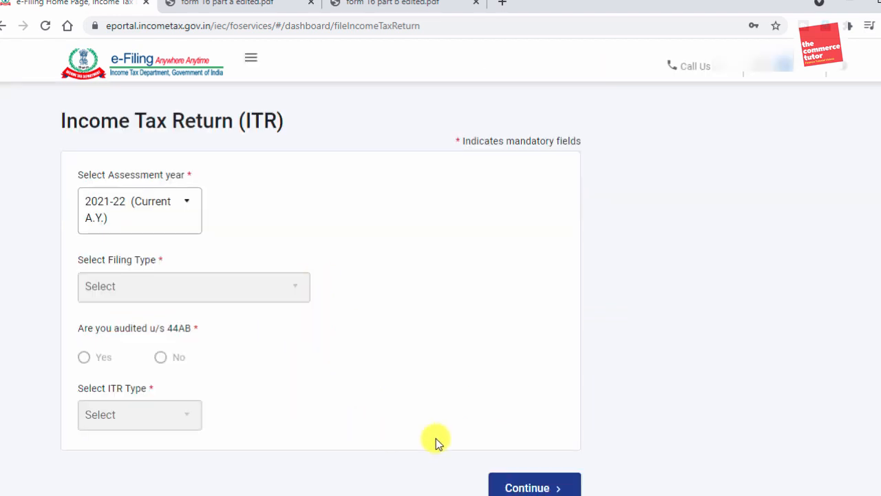
pyautogui.click(518, 487)
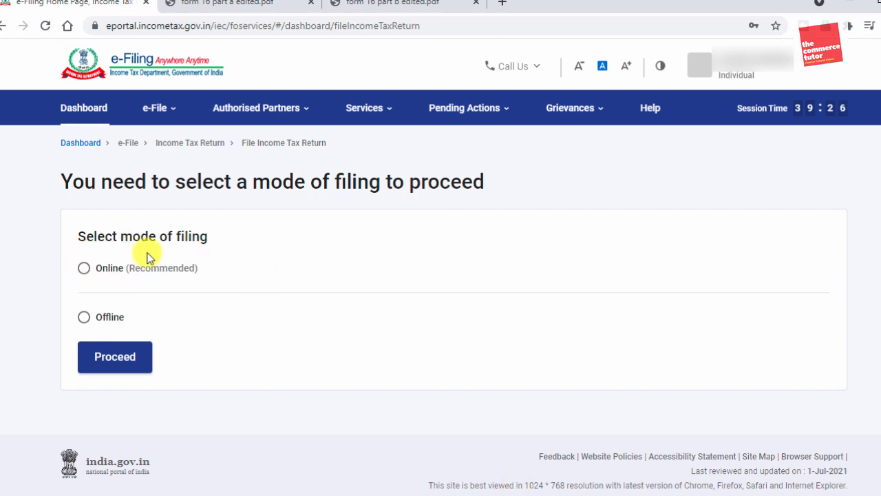
# Step: Choose the Online mode of filing and start a new filing
pyautogui.click(82, 273)
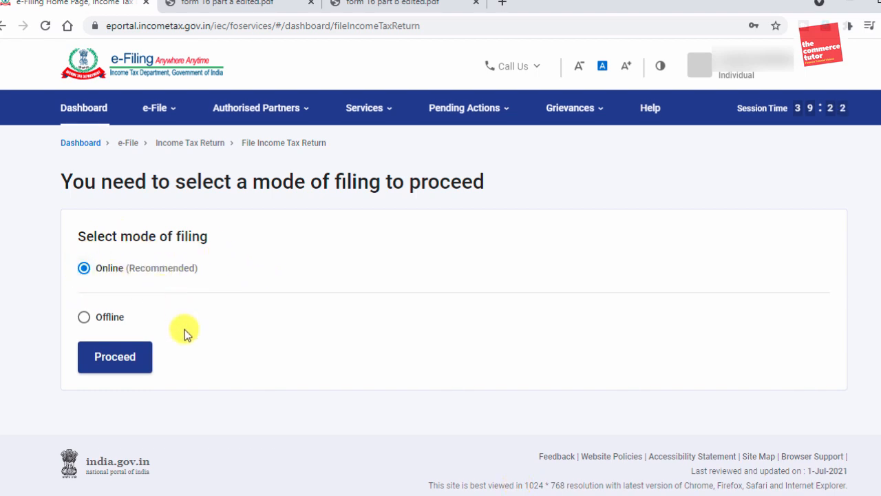
pyautogui.click(121, 367)
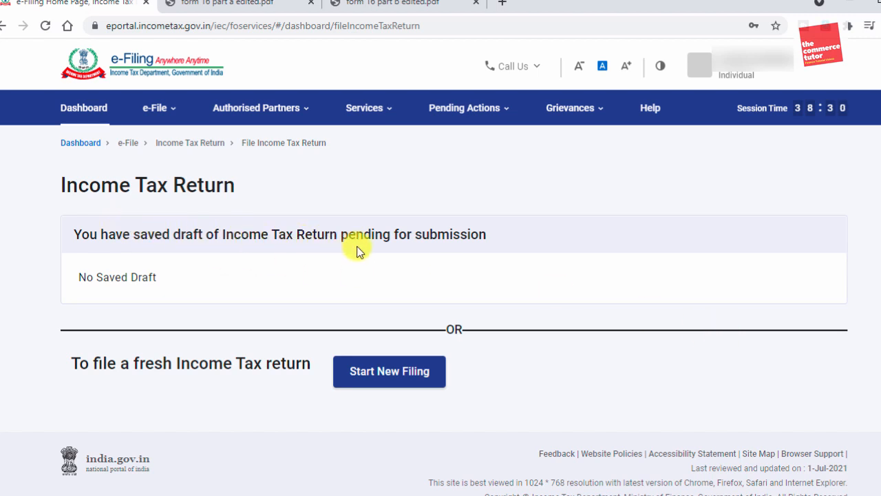
pyautogui.click(374, 370)
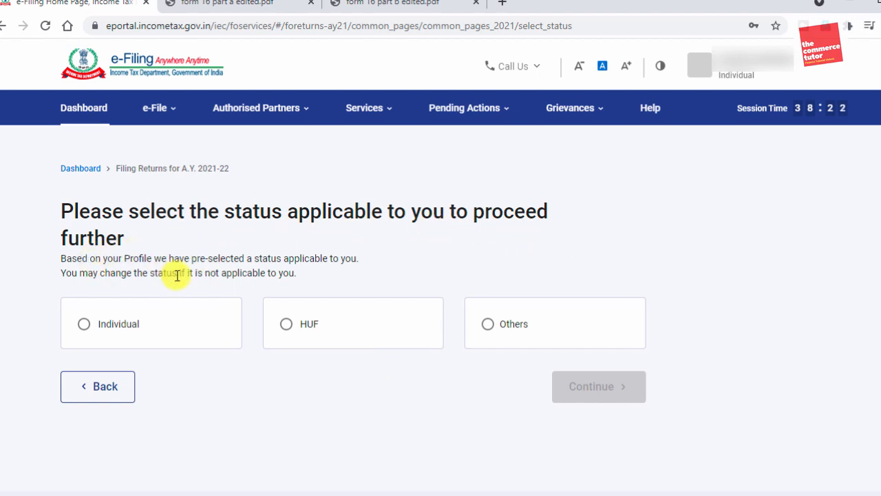
# Step: Set the applicable status to Individual and proceed with the ITR-1 form
pyautogui.click(83, 324)
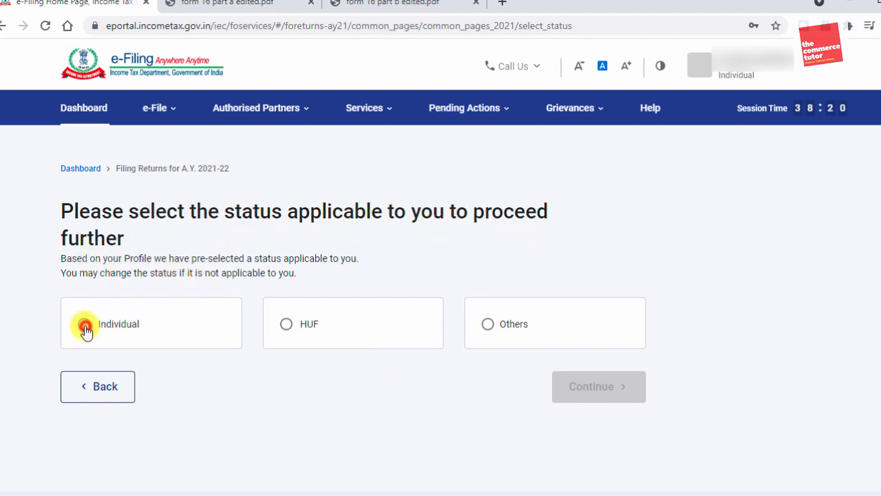
pyautogui.click(570, 388)
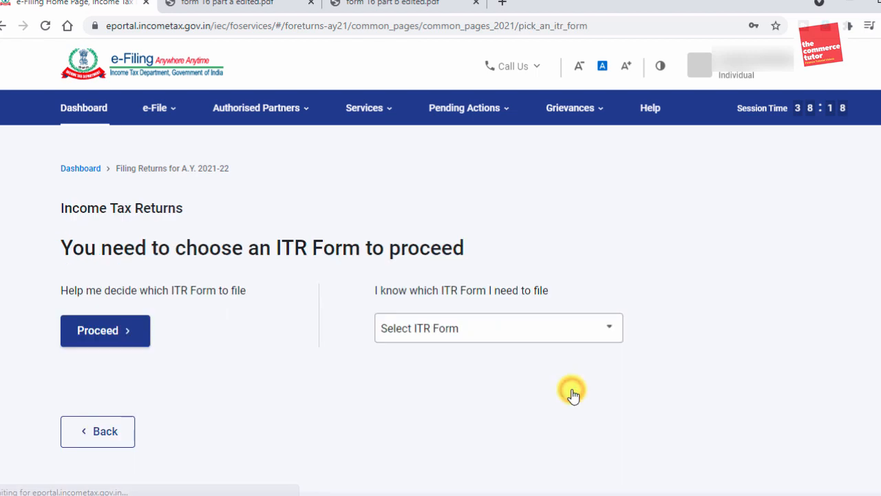
pyautogui.click(465, 329)
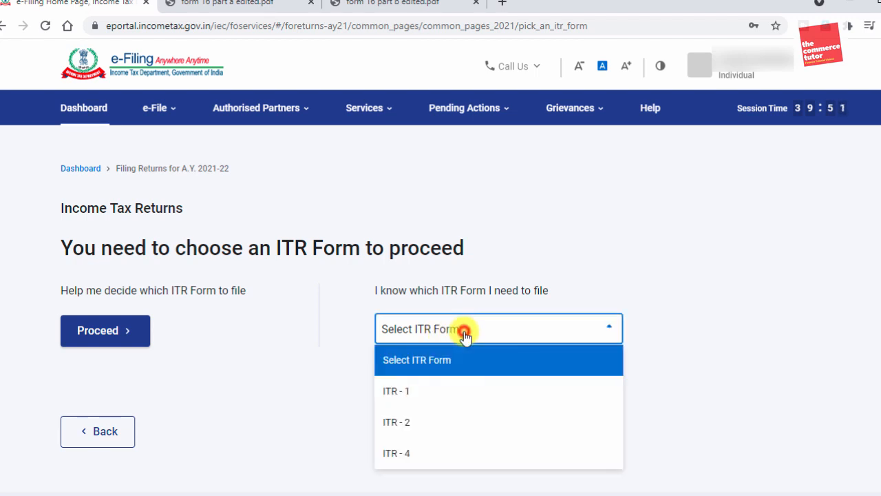
pyautogui.click(419, 390)
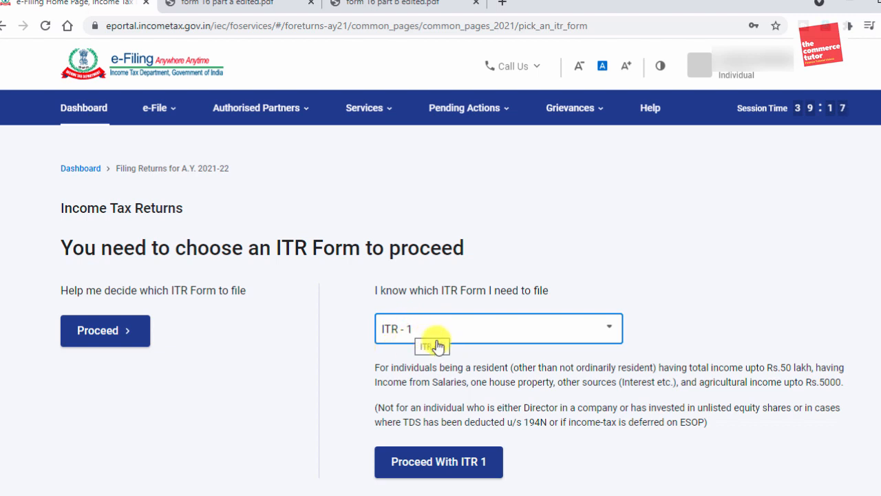
pyautogui.click(444, 460)
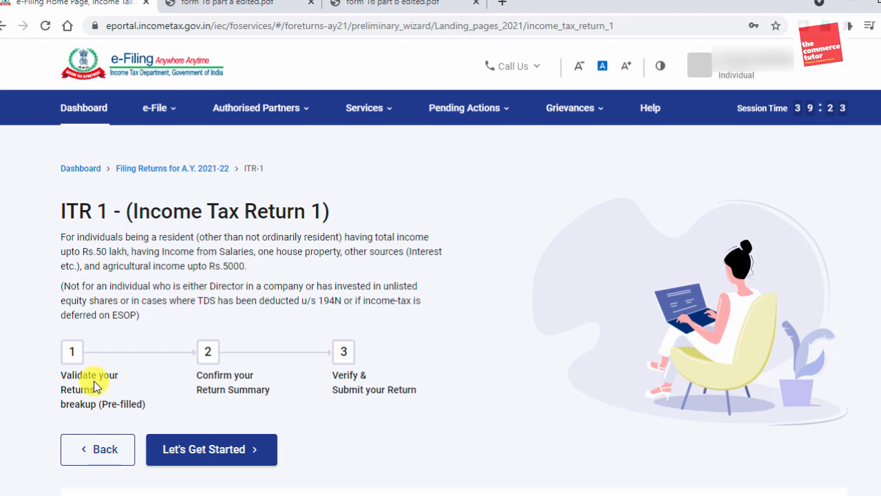
# Step: Look over the Form 16 Part A and Part B PDFs, and return to the ITR-1 page on the e-Filing portal
pyautogui.click(258, 6)
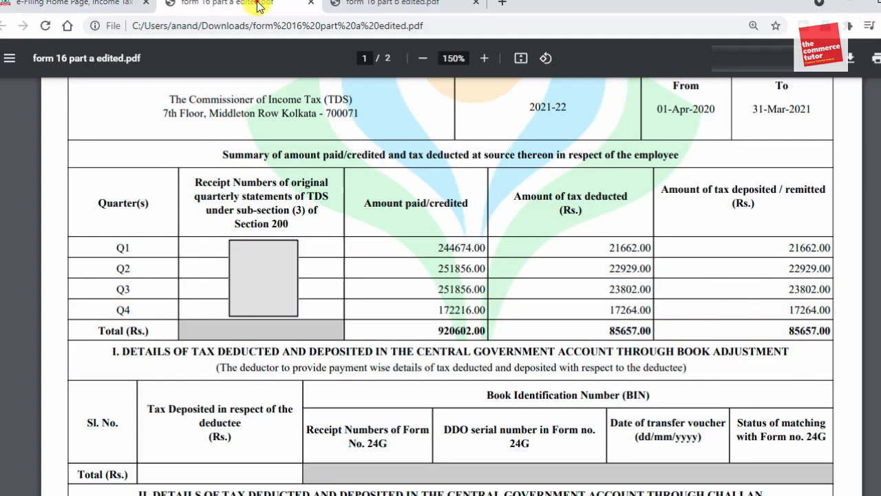
pyautogui.scroll(5, 392, 230)
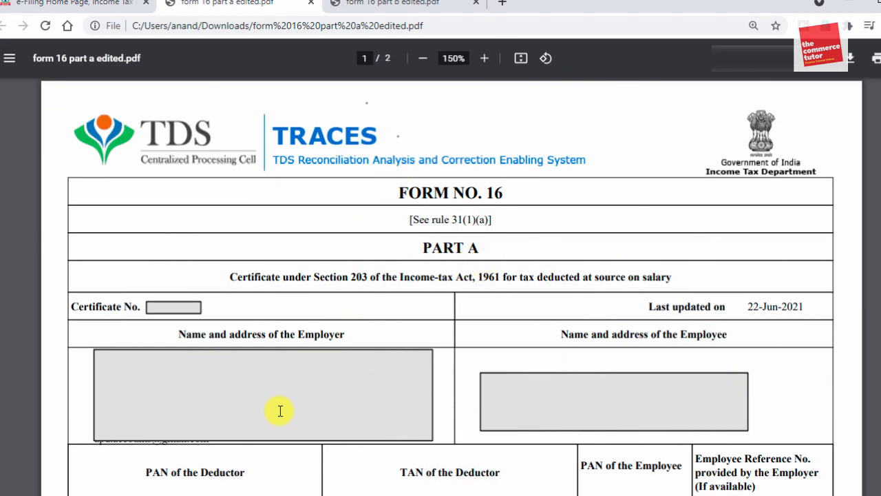
pyautogui.click(410, 5)
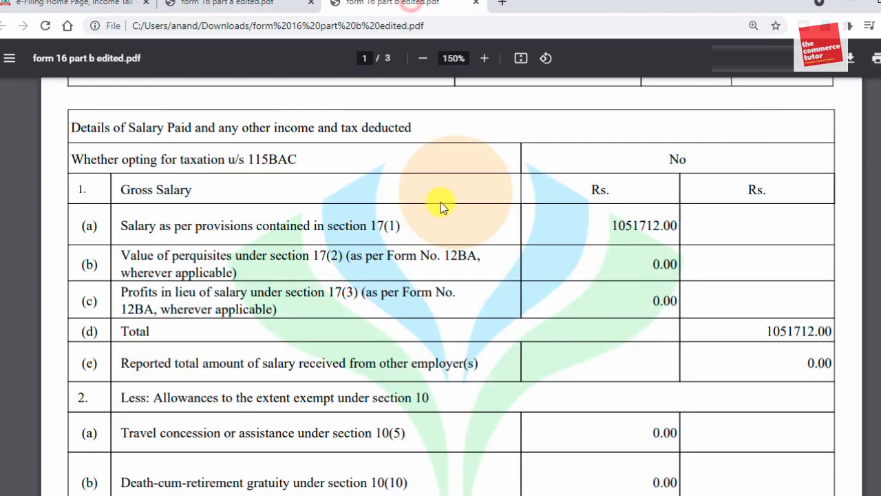
pyautogui.scroll(10, 441, 202)
pyautogui.scroll(-10, 484, 320)
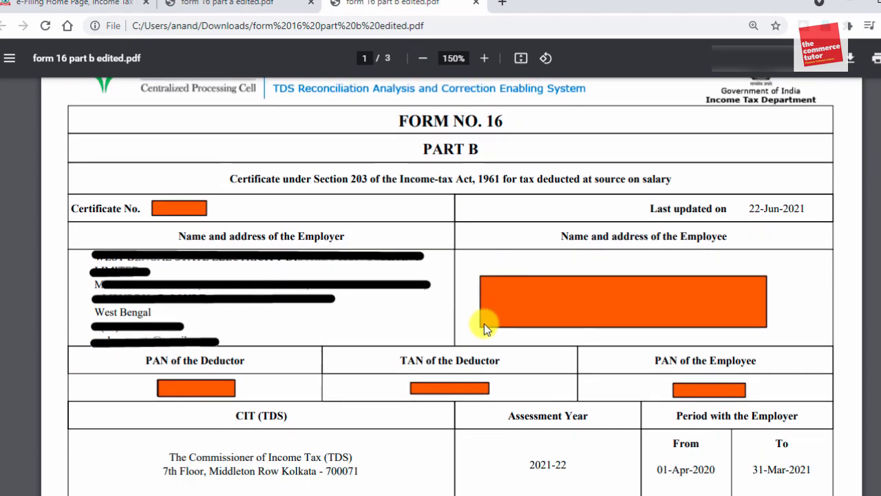
pyautogui.scroll(10, 476, 321)
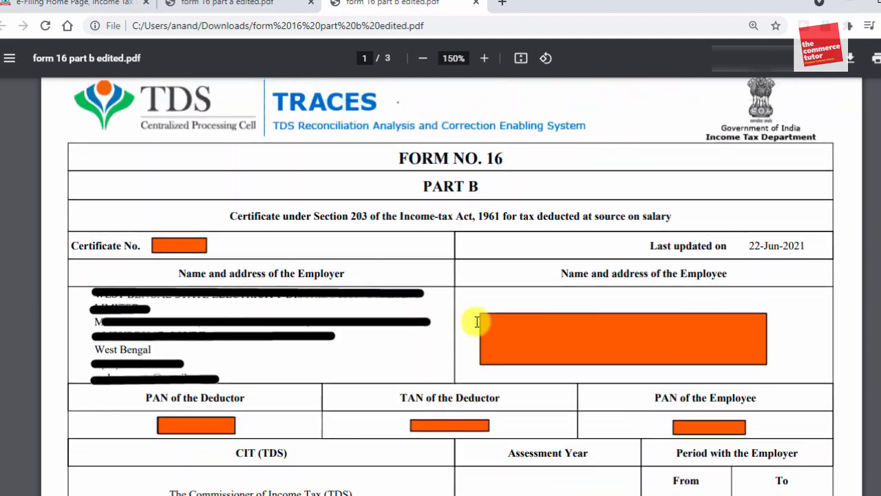
pyautogui.click(224, 5)
pyautogui.click(110, 4)
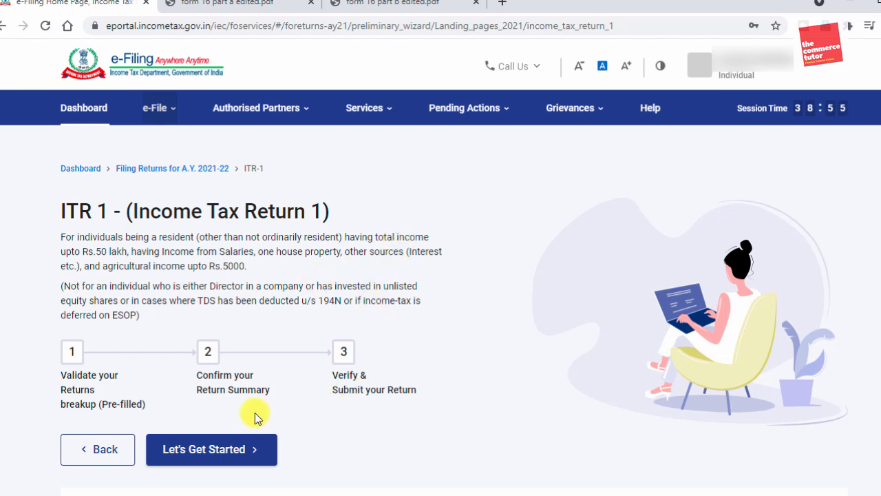
# Step: Get started with the ITR-1 return and choose taxable income above the basic exemption limit as the reason for filing
pyautogui.click(196, 449)
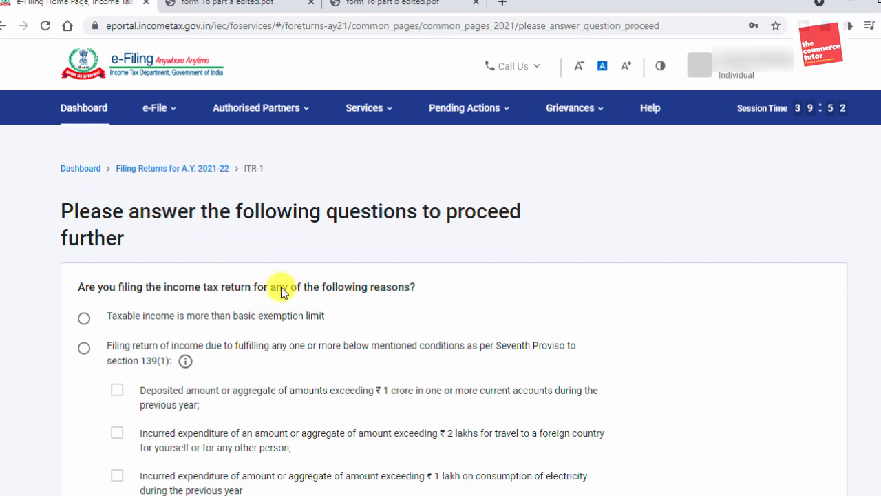
pyautogui.scroll(-2, 351, 296)
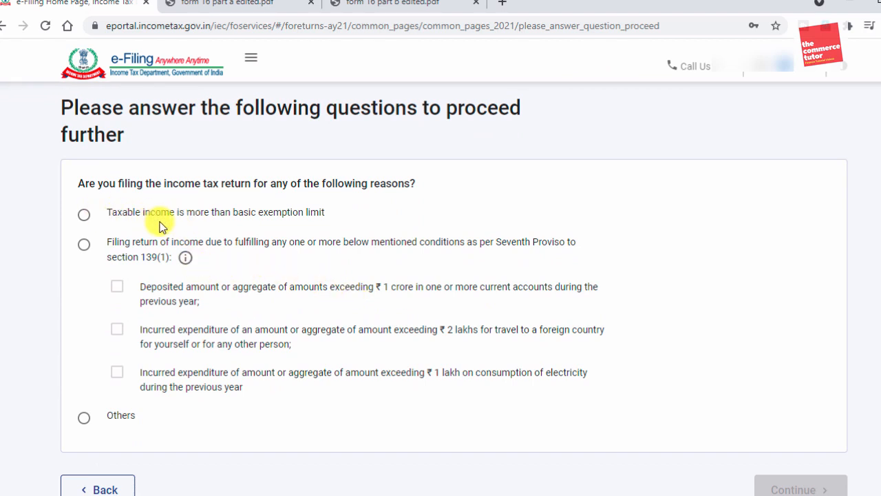
pyautogui.moveTo(225, 215); pyautogui.dragTo(328, 219)
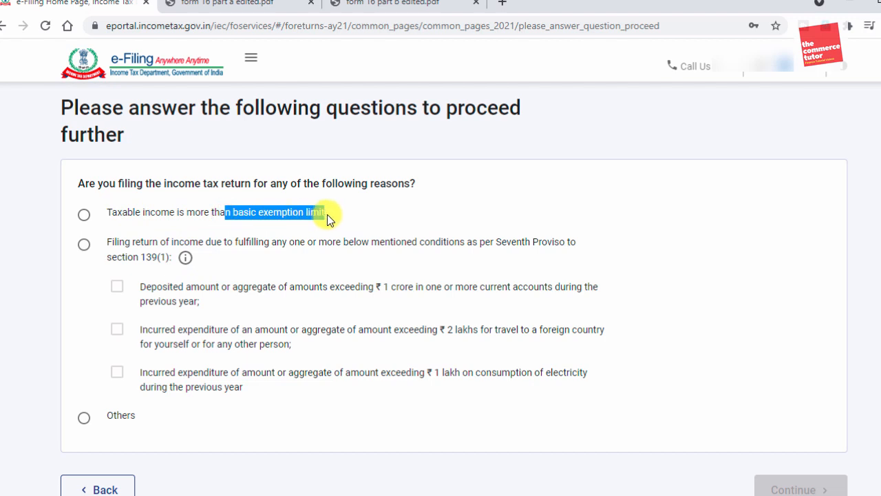
pyautogui.click(278, 221)
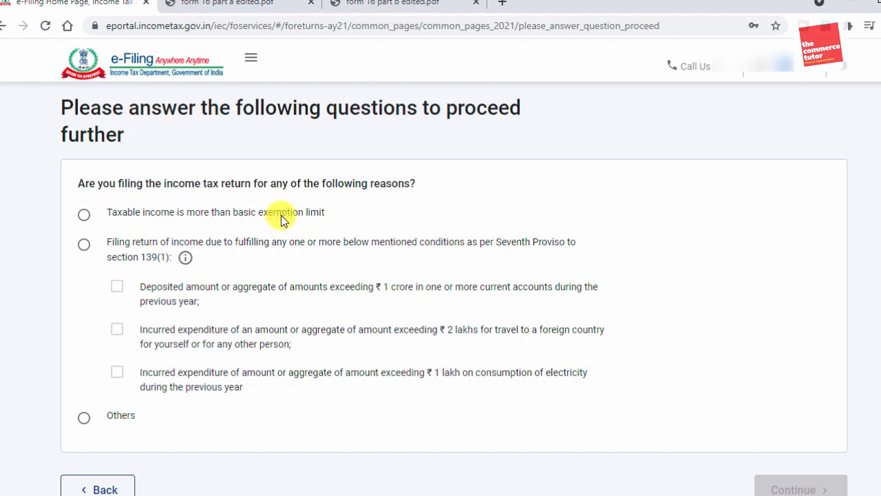
pyautogui.click(86, 215)
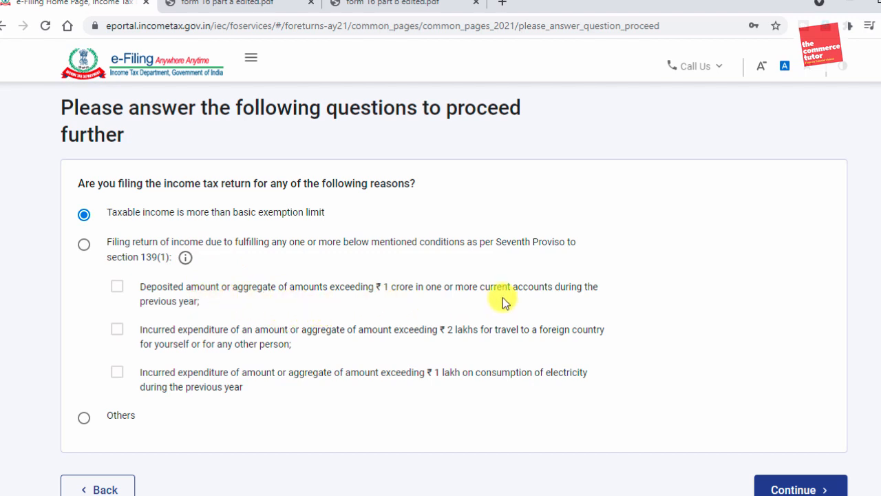
# Step: Read through the Seventh Proviso conditions on current account deposits, foreign travel and electricity, and recheck the basic exemption limit option
pyautogui.moveTo(482, 289); pyautogui.dragTo(554, 295)
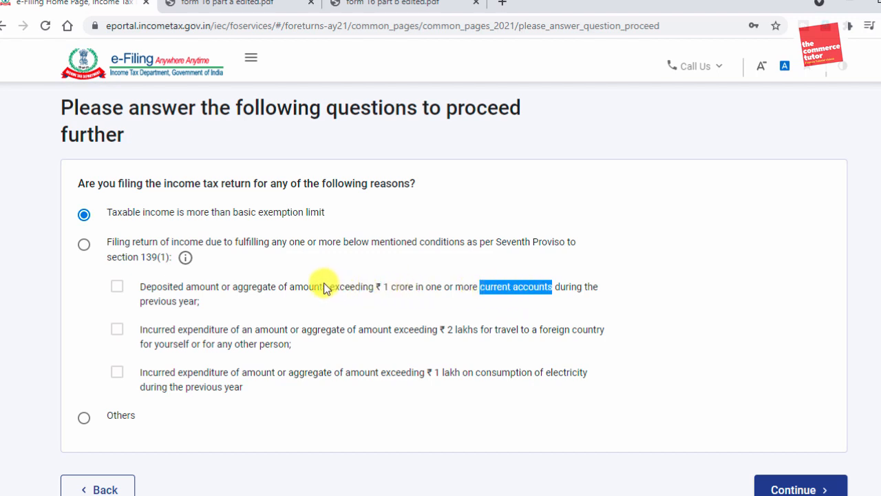
pyautogui.moveTo(330, 286); pyautogui.dragTo(416, 291)
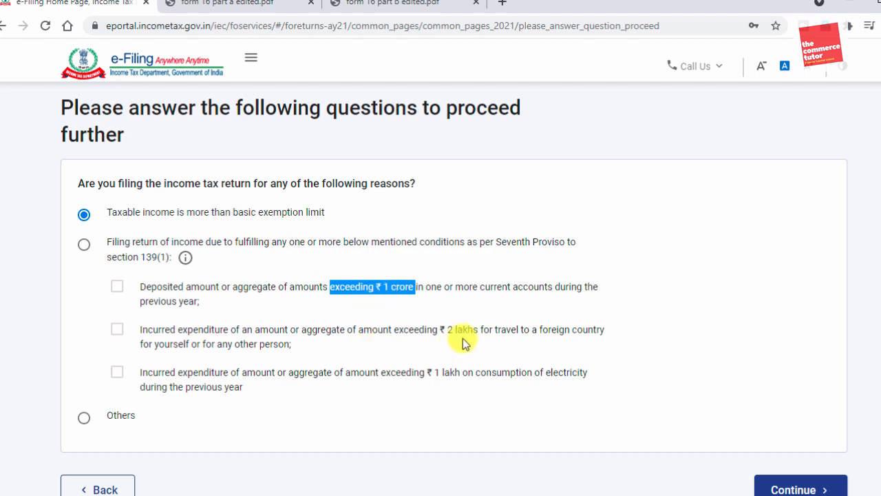
pyautogui.moveTo(439, 329); pyautogui.dragTo(598, 335)
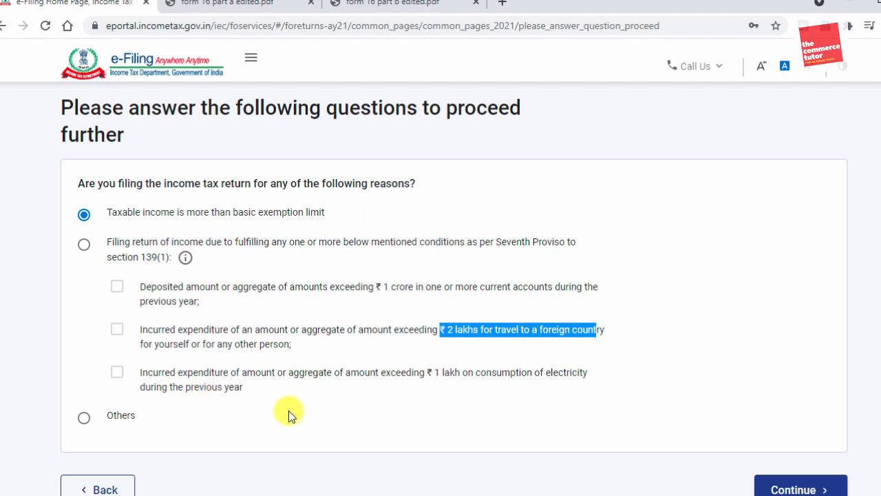
pyautogui.moveTo(425, 372); pyautogui.dragTo(589, 374)
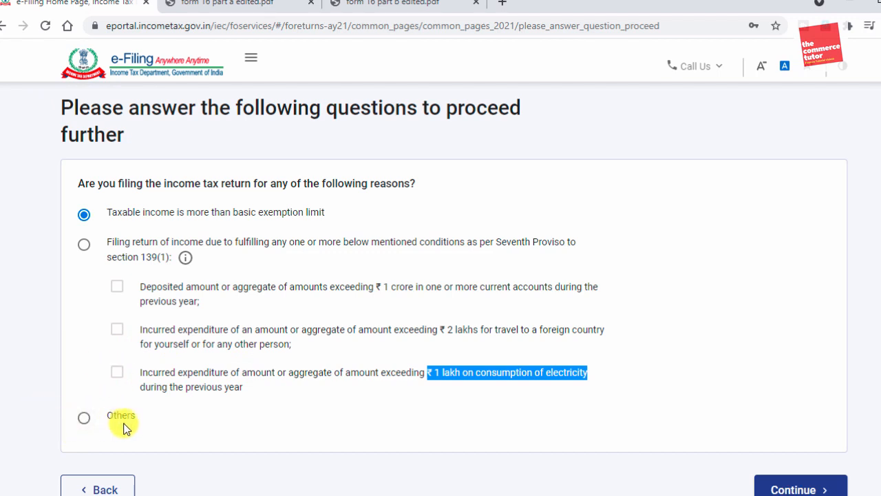
pyautogui.click(303, 379)
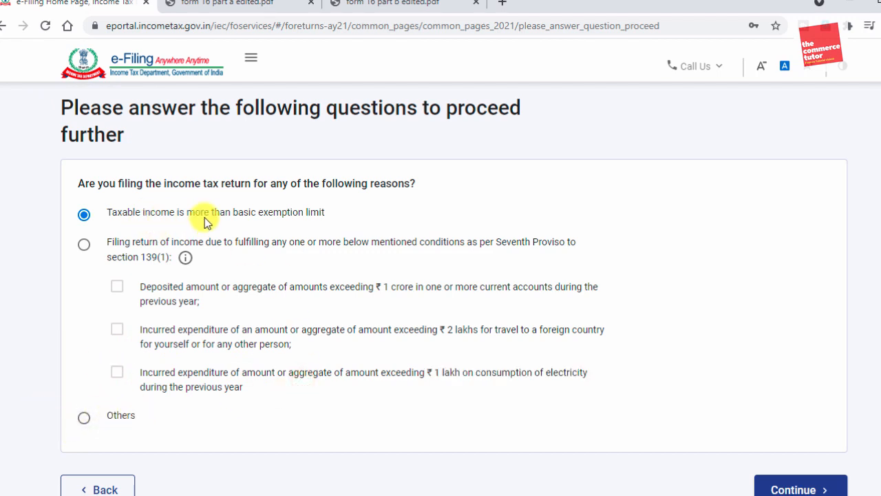
pyautogui.moveTo(188, 212); pyautogui.dragTo(334, 218)
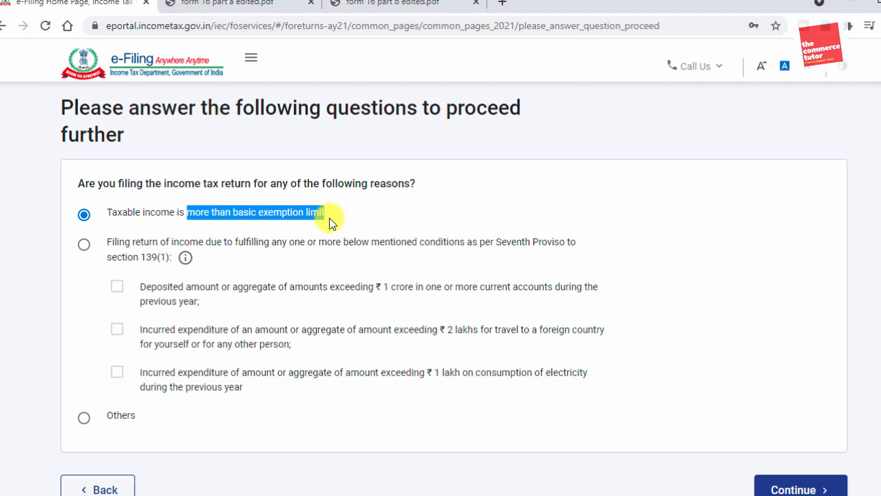
pyautogui.click(167, 220)
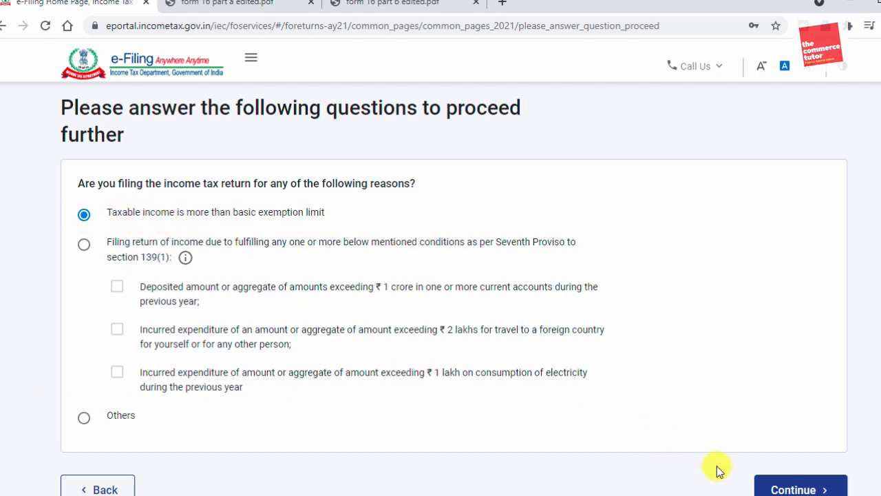
# Step: Continue past the filing-reason question, read the notice about the pre-filled return and acknowledge it
pyautogui.click(785, 485)
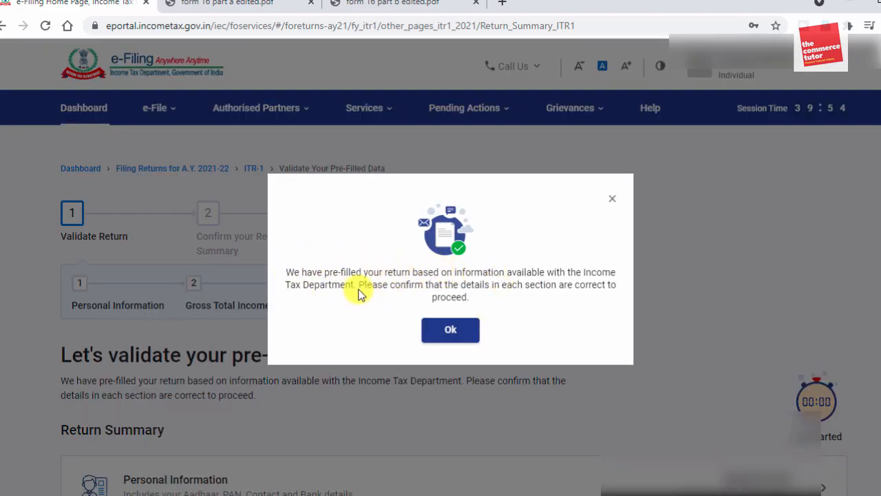
pyautogui.moveTo(324, 275); pyautogui.dragTo(353, 291)
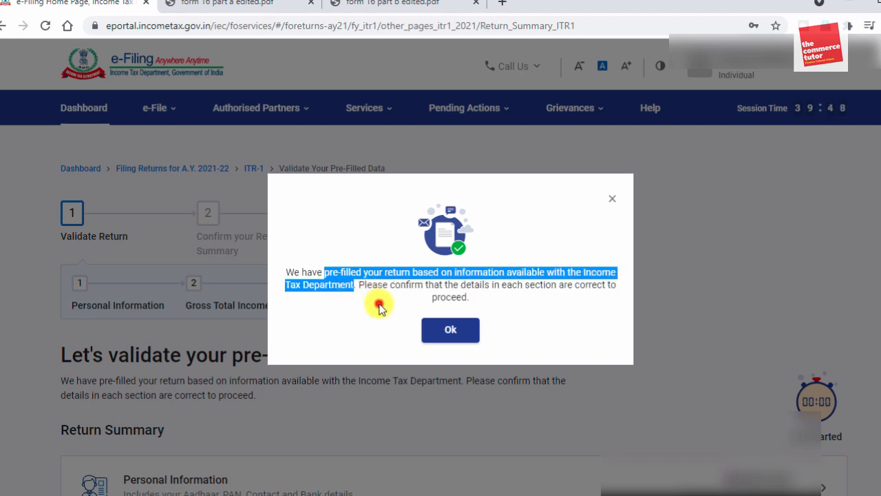
pyautogui.click(375, 301)
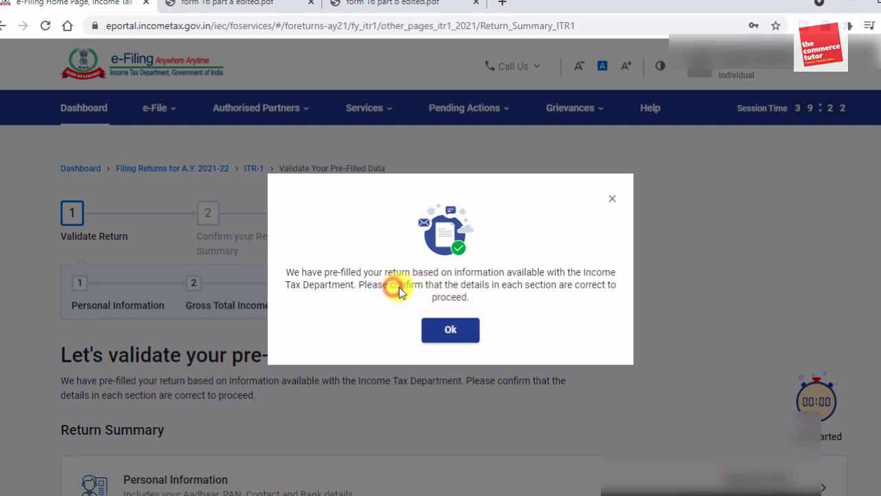
pyautogui.moveTo(393, 287); pyautogui.dragTo(413, 286)
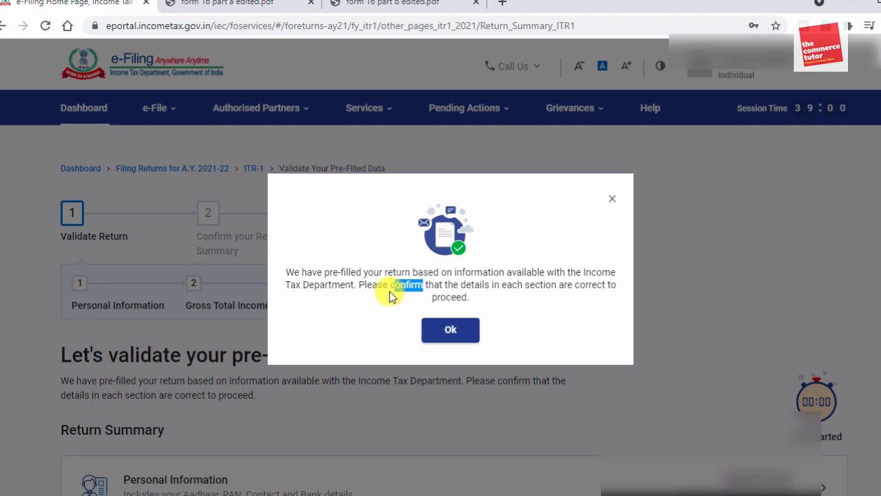
pyautogui.click(452, 331)
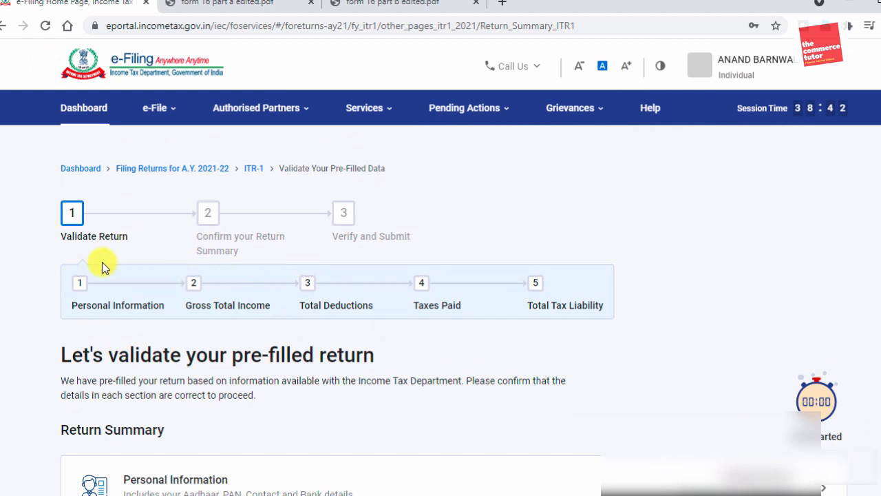
# Step: Look over the Return Summary sections and open Personal Information for verification
pyautogui.scroll(-2, 275, 310)
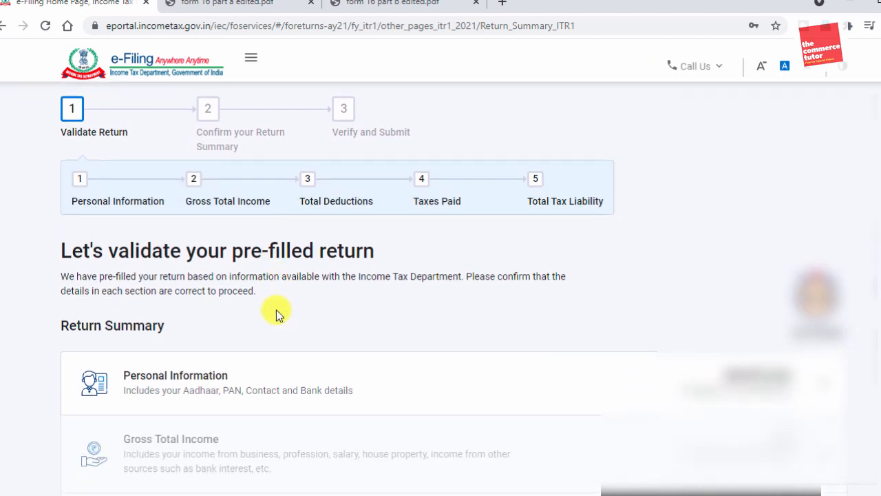
pyautogui.scroll(-4, 276, 311)
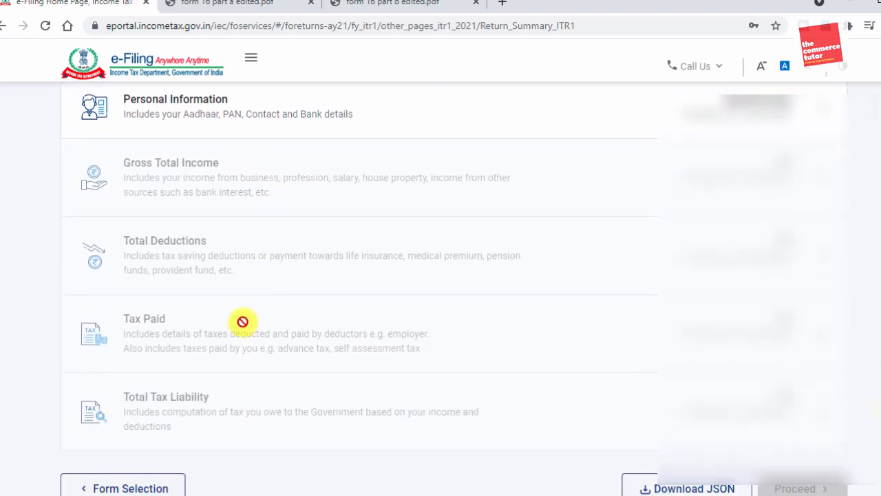
pyautogui.scroll(1, 289, 327)
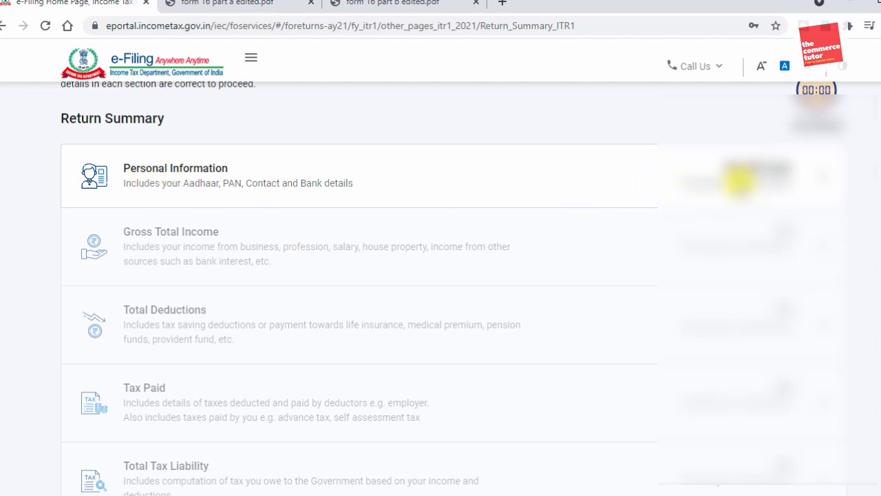
pyautogui.click(741, 178)
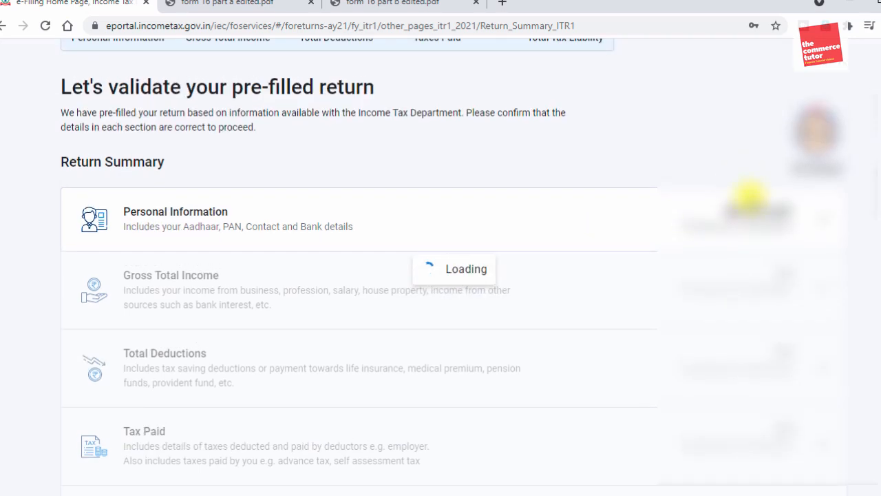
# Step: Check the profile and contact details, and set the Nature of Employment to Public Sector Undertaking
pyautogui.scroll(-1, 454, 297)
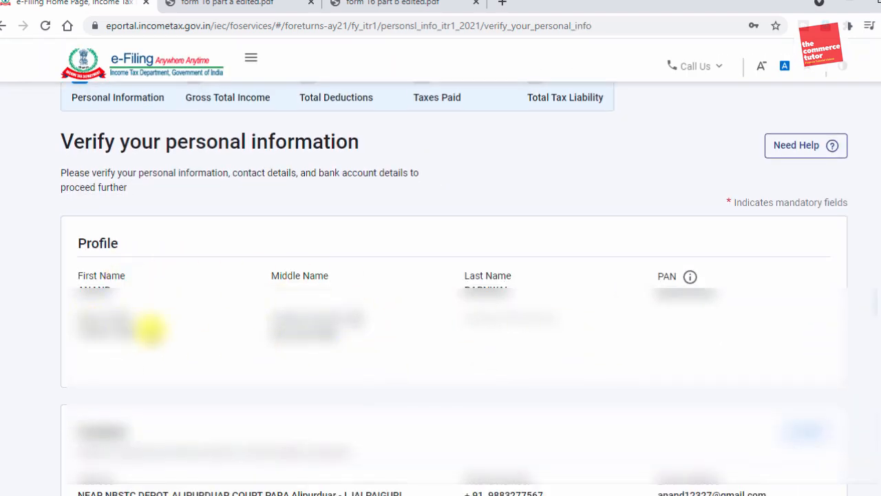
pyautogui.scroll(-2, 421, 326)
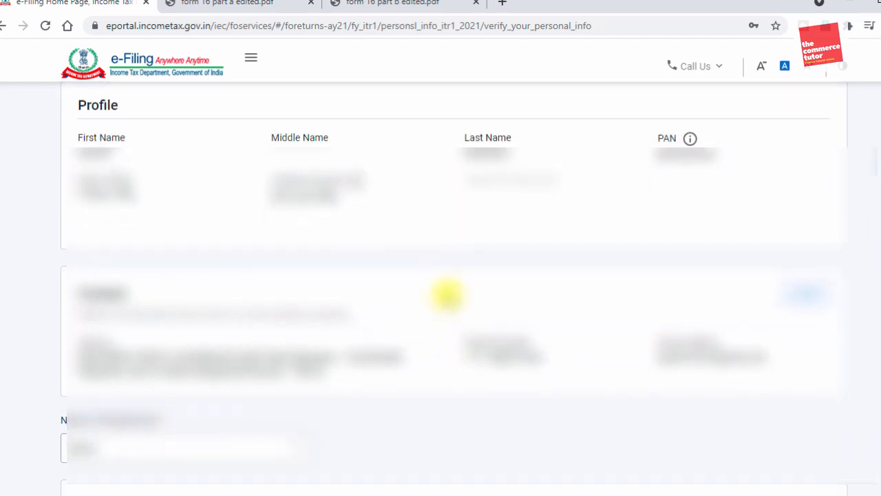
pyautogui.scroll(-1, 449, 296)
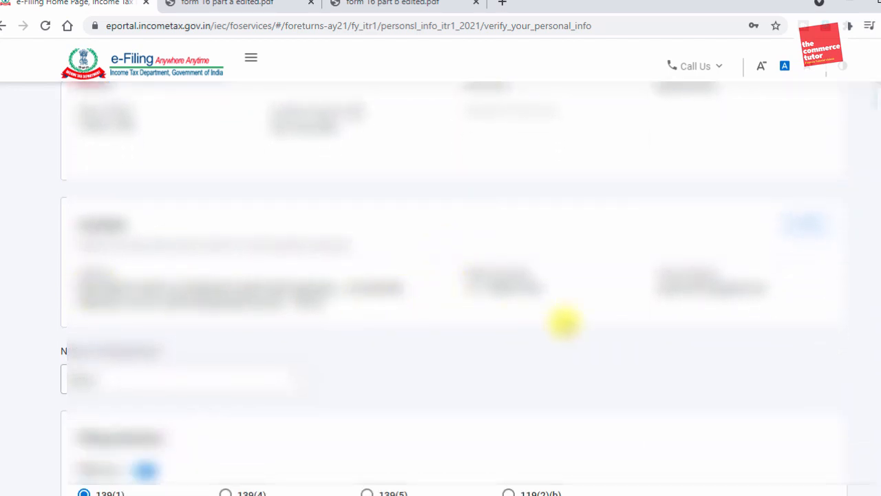
pyautogui.scroll(-4, 605, 295)
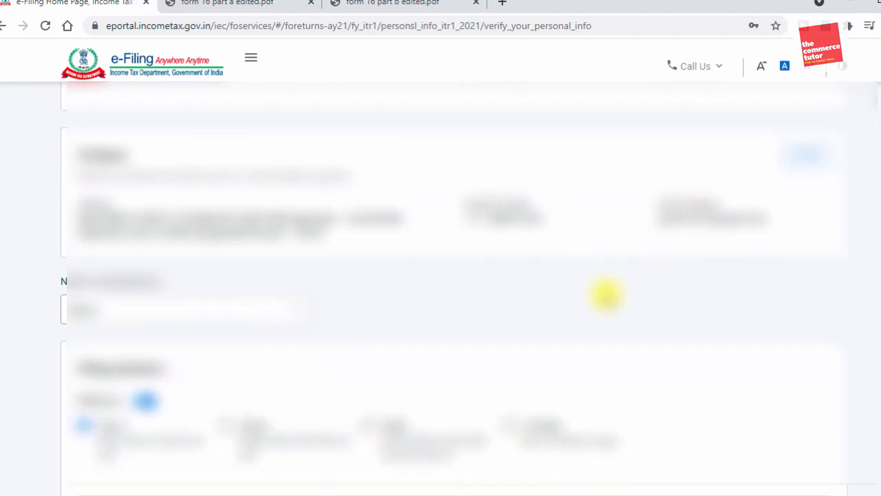
pyautogui.scroll(1, 331, 180)
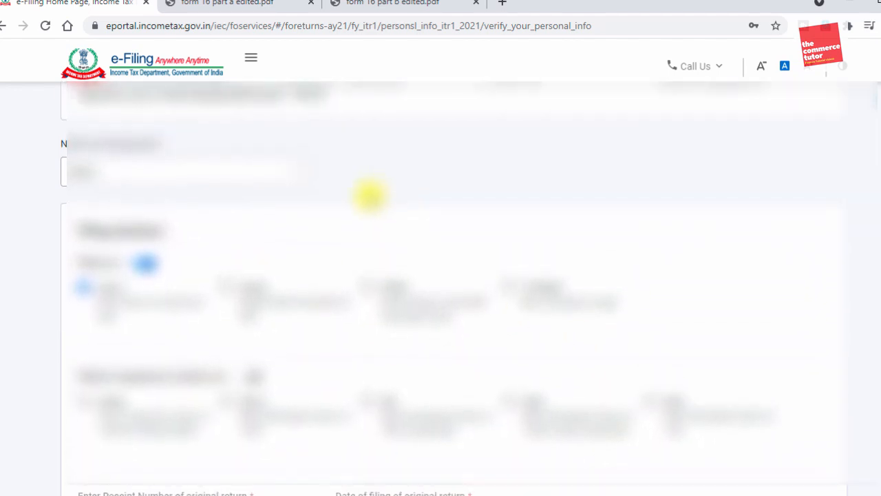
pyautogui.click(245, 183)
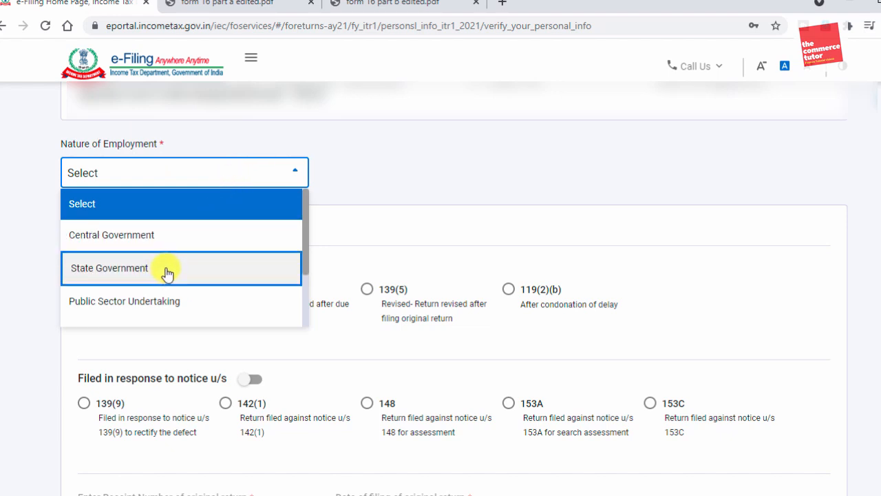
pyautogui.scroll(-1, 168, 272)
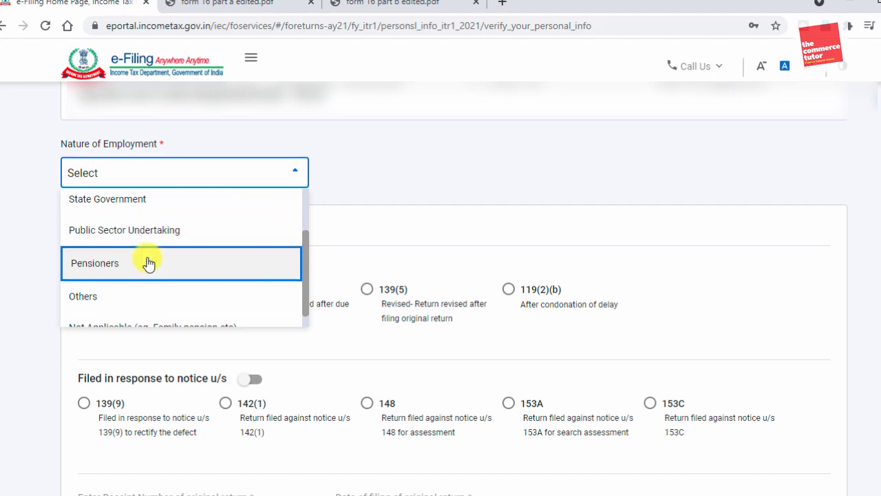
pyautogui.scroll(-1, 160, 264)
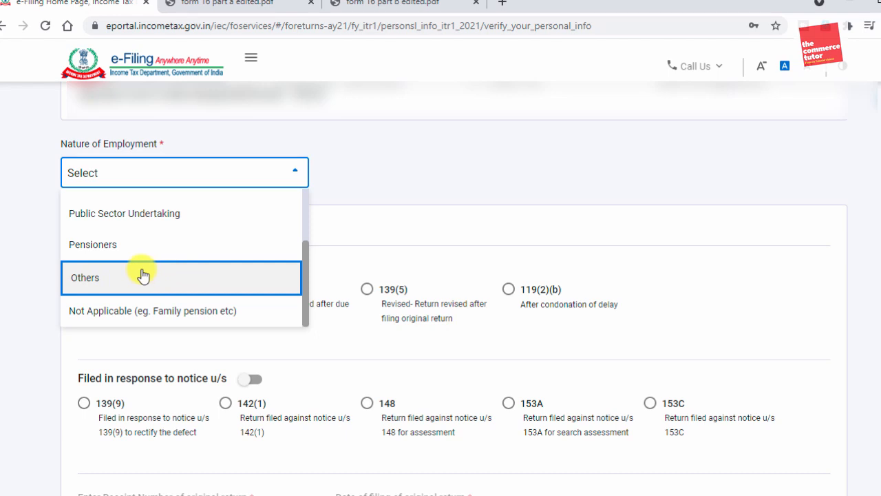
pyautogui.click(177, 216)
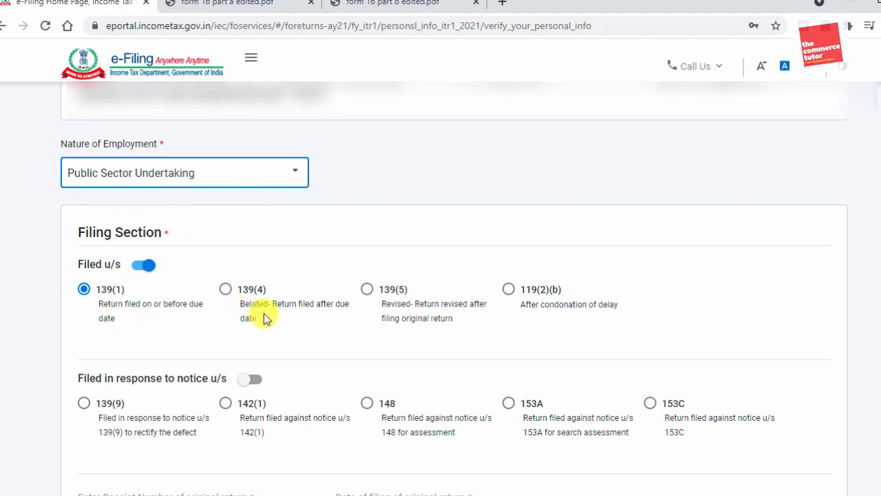
# Step: Select filing section 139(1), for a return filed on or before the due date, and look over the notice options
pyautogui.click(162, 307)
pyautogui.moveTo(164, 307); pyautogui.dragTo(129, 320)
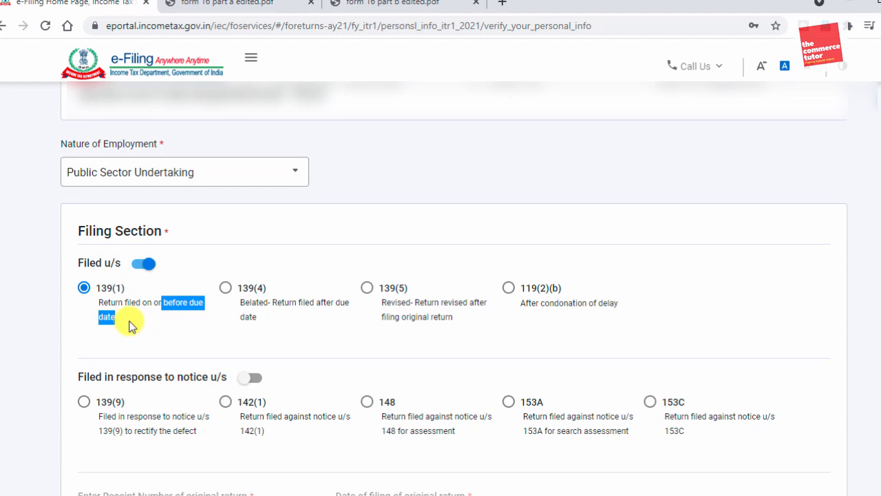
pyautogui.click(78, 311)
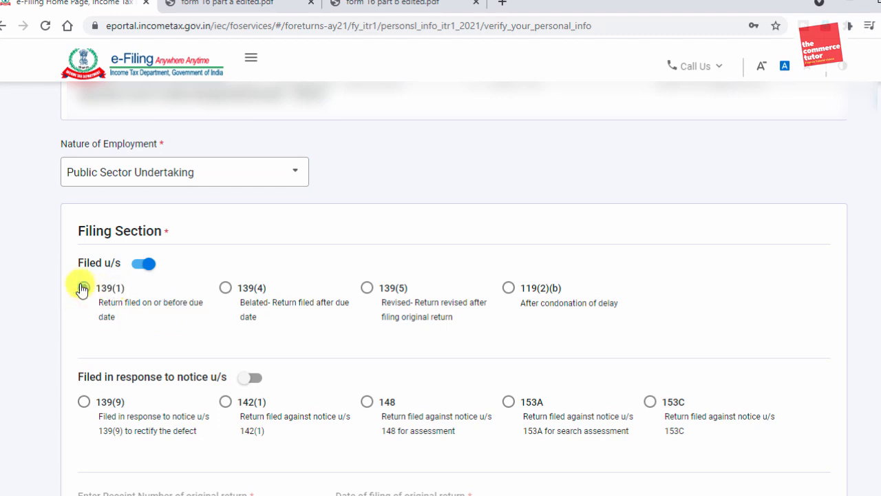
pyautogui.click(83, 288)
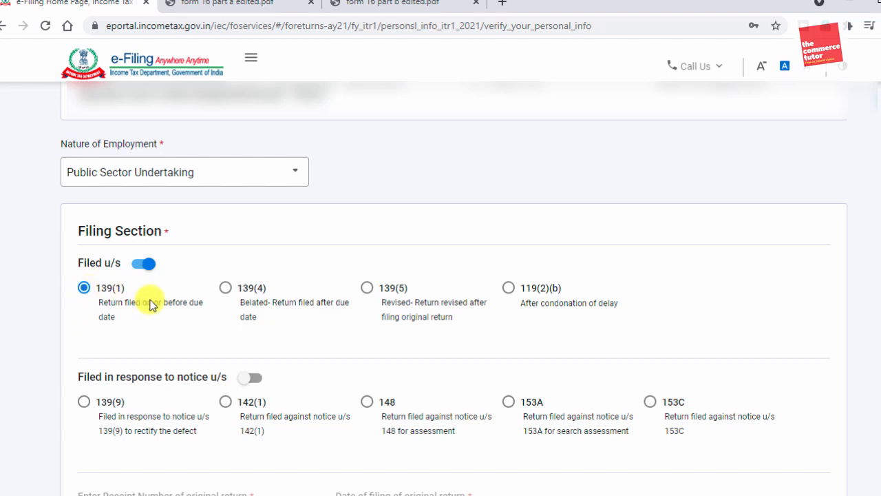
pyautogui.scroll(-1, 153, 290)
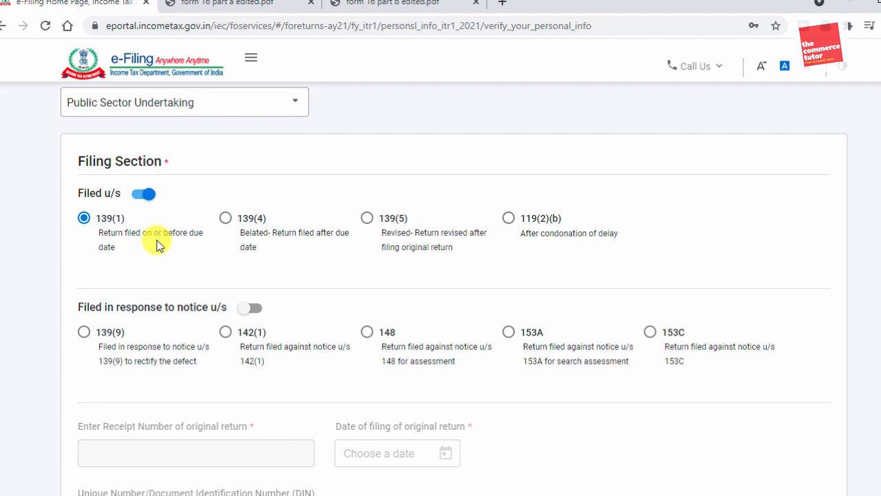
pyautogui.scroll(-1, 158, 245)
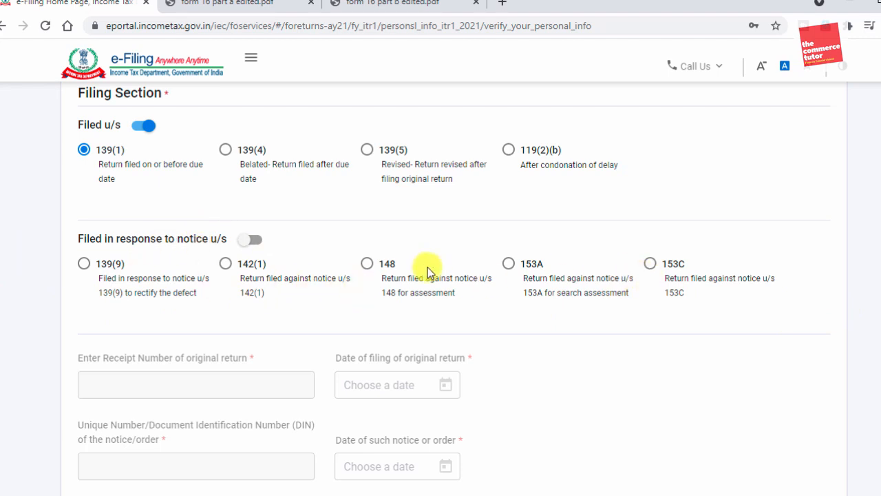
# Step: Answer No to opting for the new tax regime u/s 115BAC
pyautogui.scroll(-4, 429, 267)
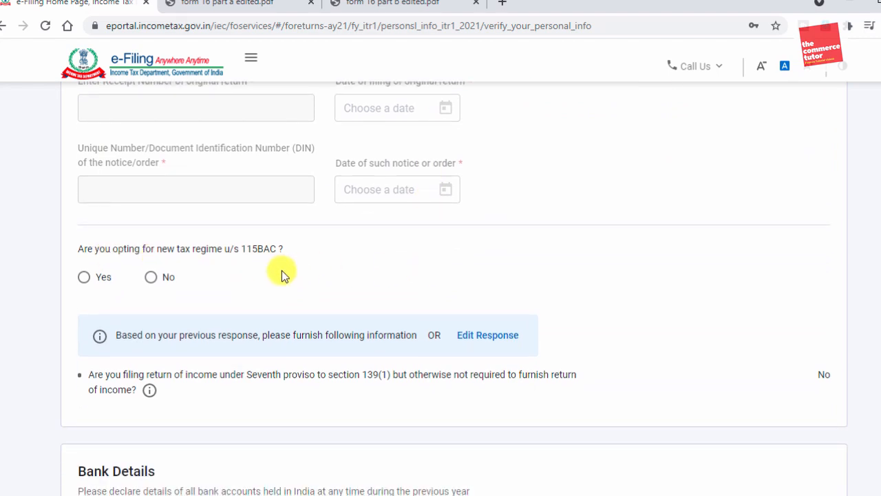
pyautogui.scroll(-1, 282, 270)
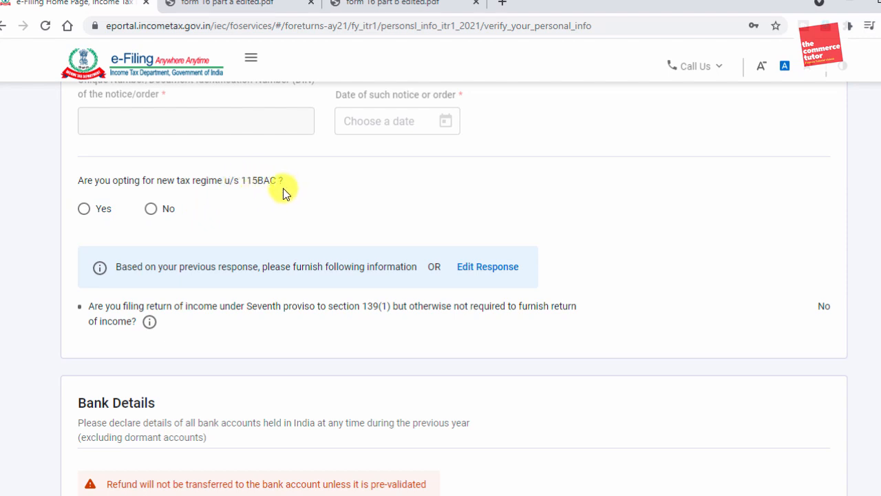
pyautogui.click(148, 210)
# Step: Select the first validated bank account for refund credit and confirm the Personal Information section
pyautogui.scroll(-4, 265, 231)
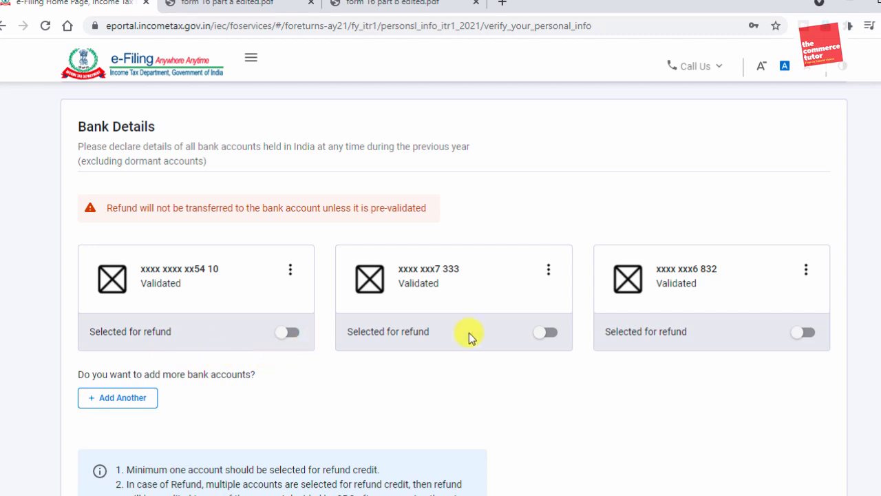
pyautogui.click(293, 334)
pyautogui.scroll(-2, 292, 234)
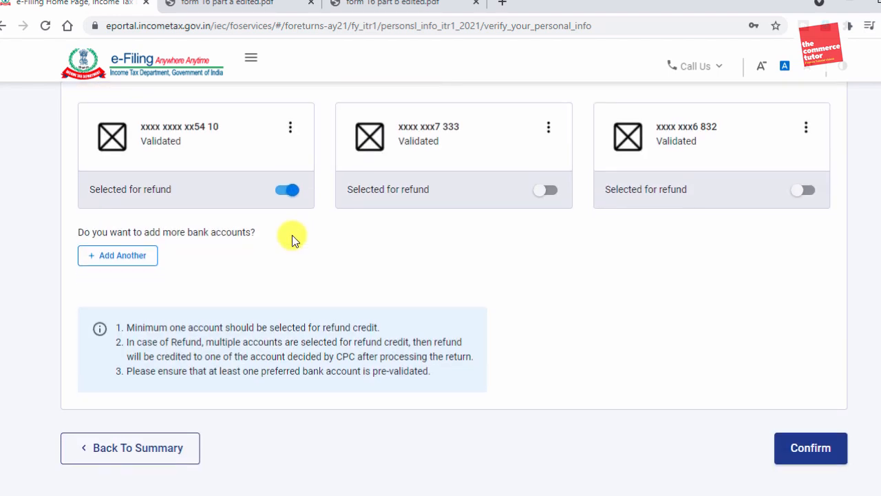
pyautogui.scroll(-1, 292, 235)
pyautogui.scroll(1, 292, 235)
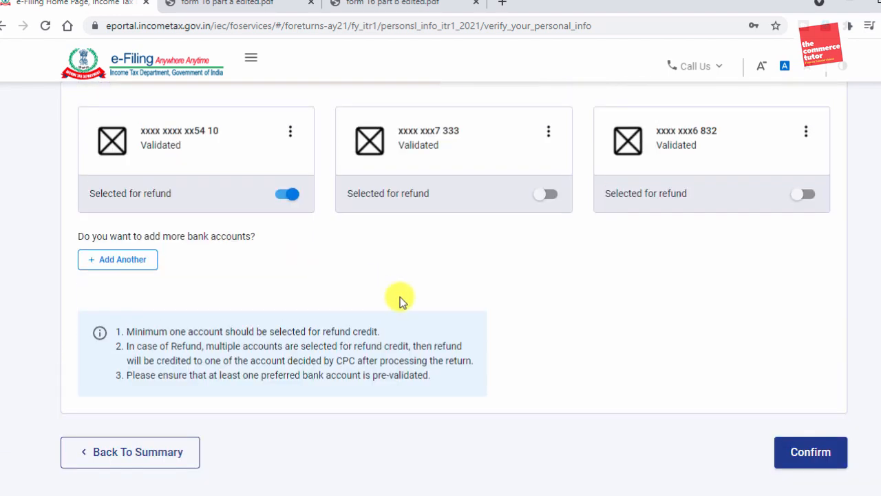
pyautogui.click(815, 453)
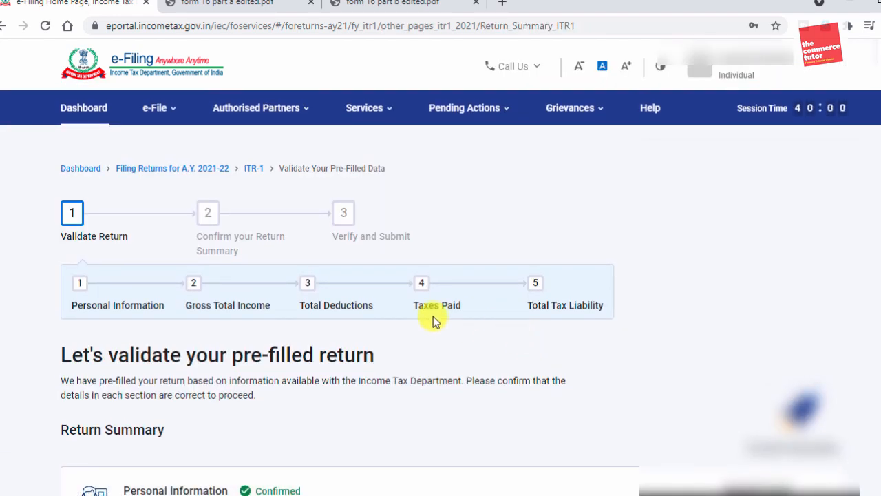
# Step: Open the Gross Total Income section from the Return Summary
pyautogui.scroll(-2, 392, 315)
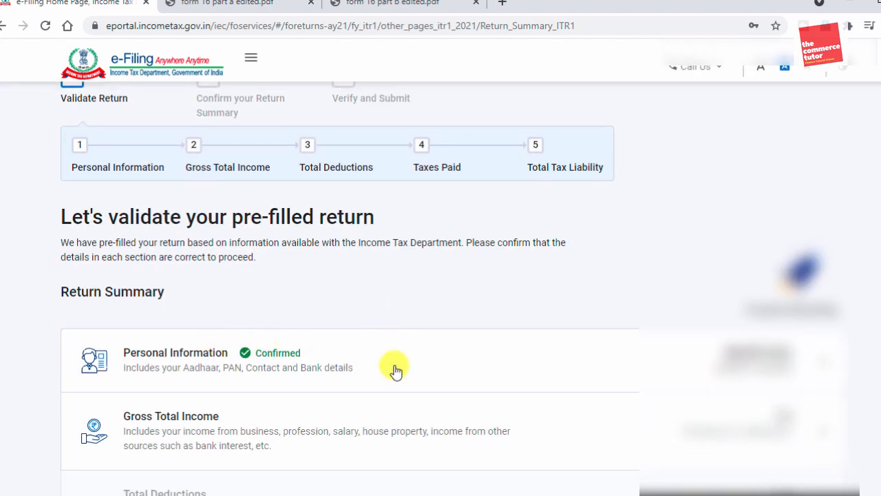
pyautogui.scroll(-1, 401, 348)
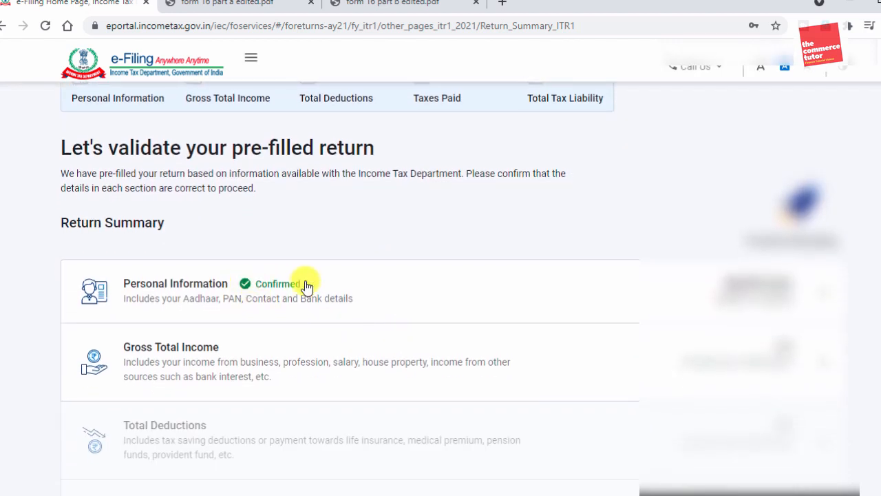
pyautogui.scroll(-1, 388, 311)
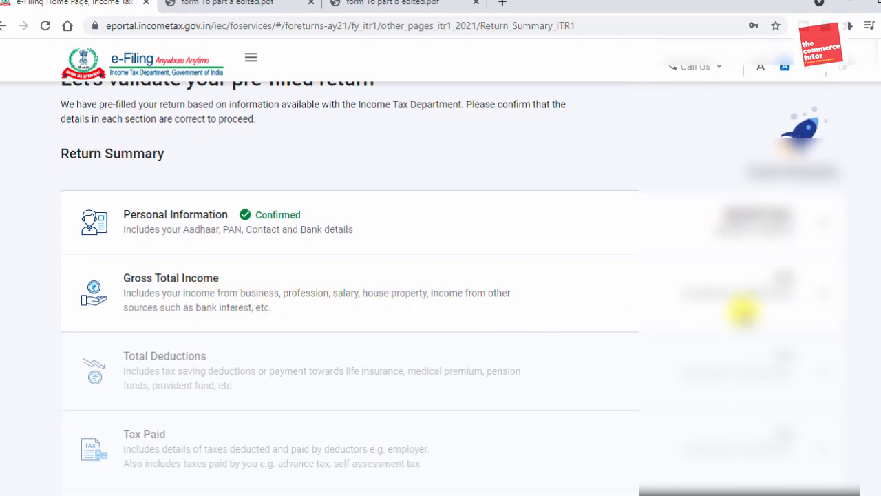
pyautogui.click(753, 295)
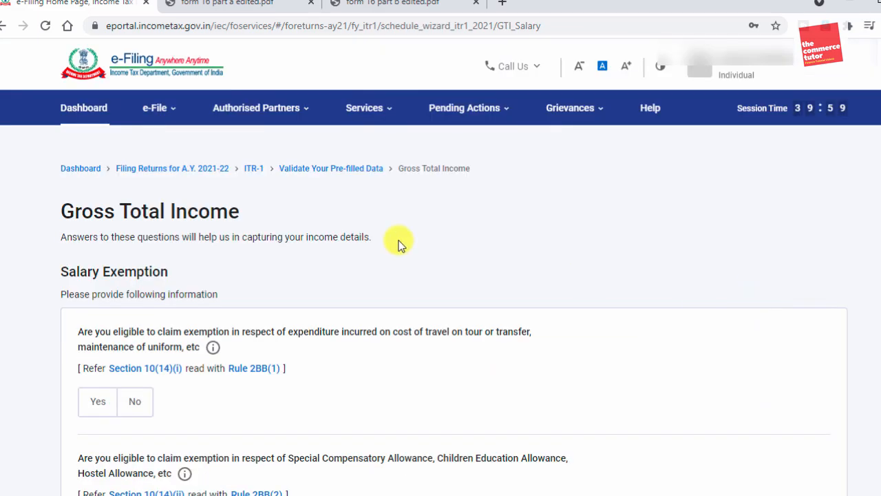
# Step: Answer No to the salary exemptions for travel and uniform costs, Special Compensatory, Children Education and Hostel Allowances, and House Rent Allowance
pyautogui.scroll(-1, 381, 258)
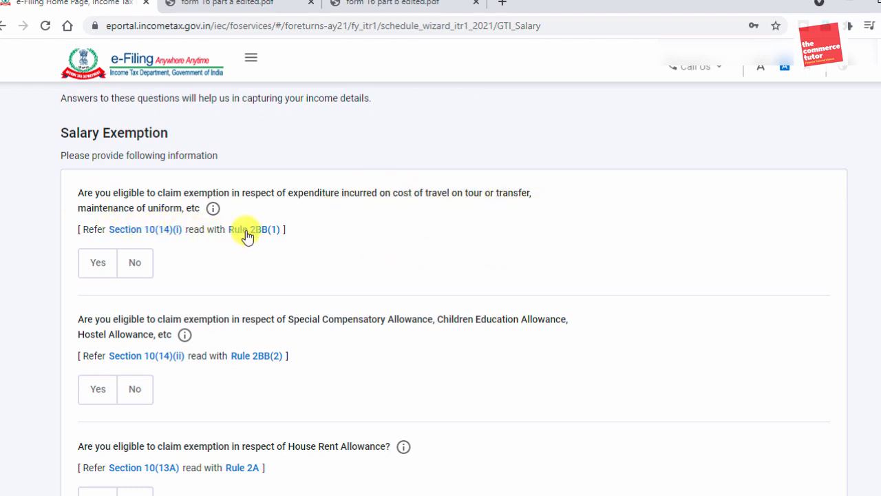
pyautogui.click(139, 269)
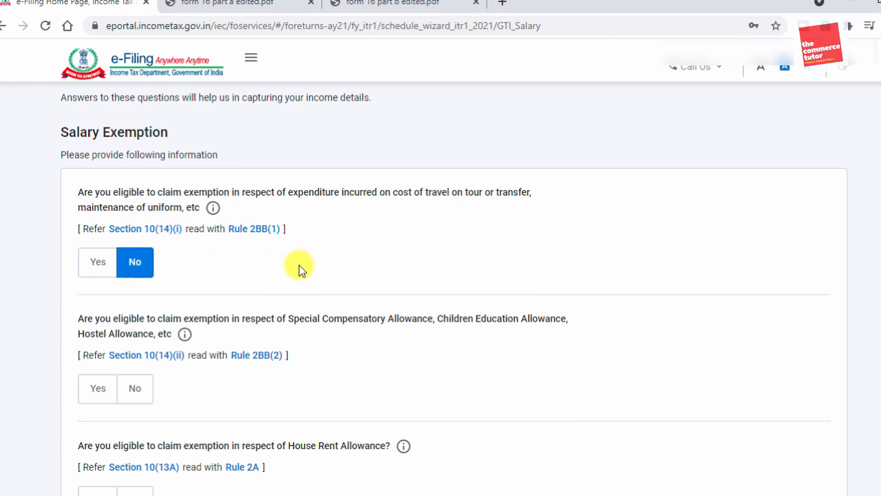
pyautogui.scroll(-1, 299, 264)
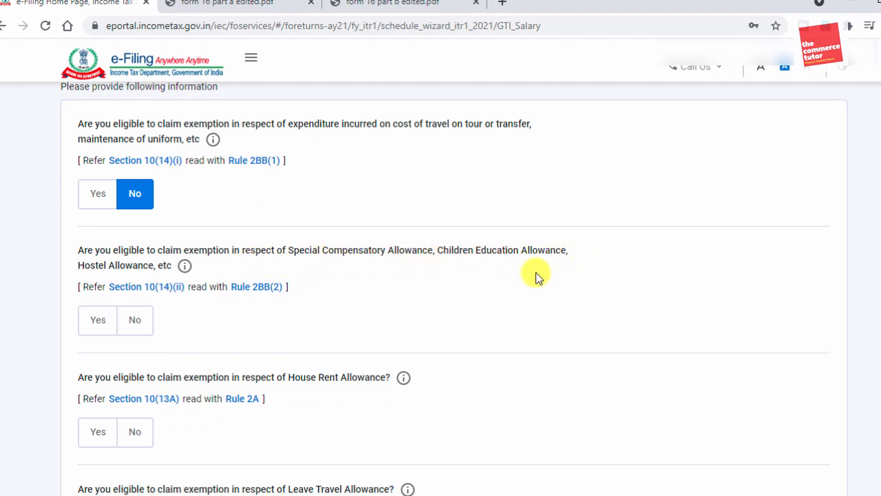
pyautogui.click(138, 322)
pyautogui.scroll(-2, 353, 315)
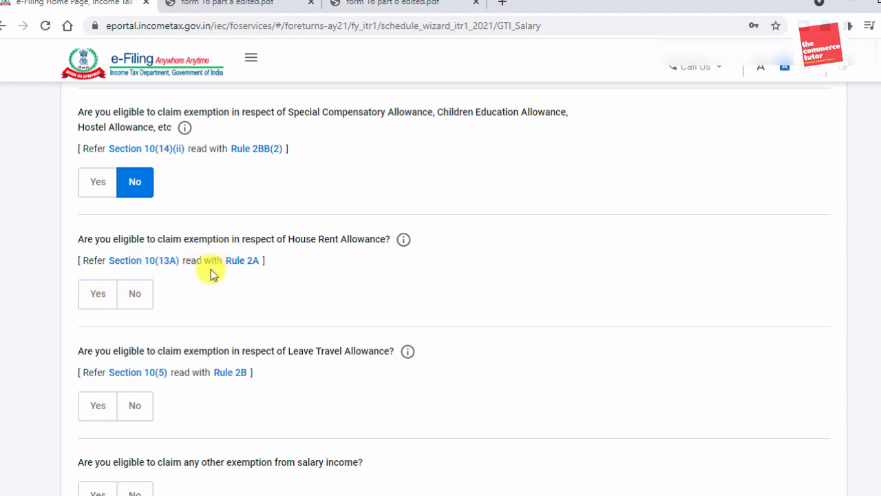
pyautogui.click(136, 298)
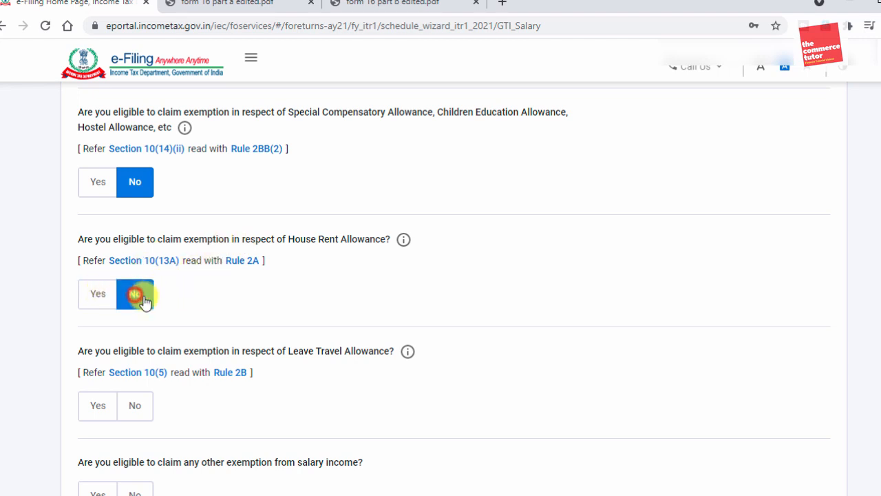
# Step: Answer No to Leave Travel Allowance and any other salary exemption, and continue to the income source details
pyautogui.scroll(-1, 276, 302)
pyautogui.scroll(-1, 279, 304)
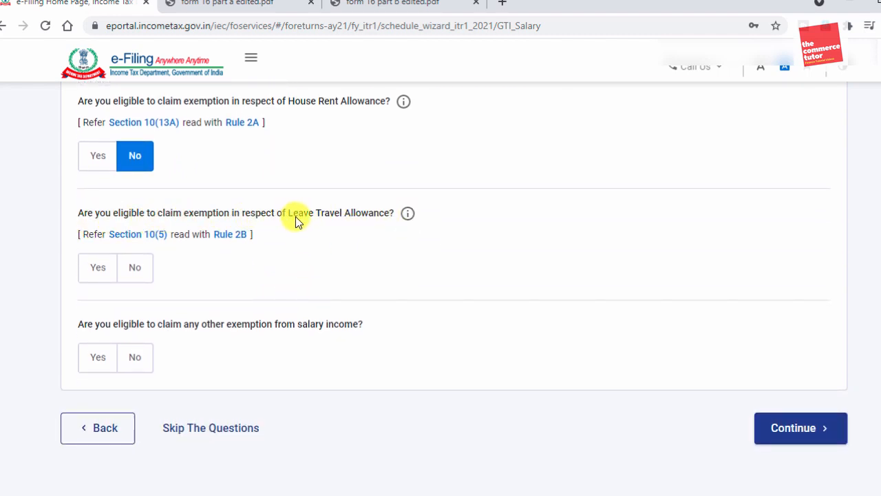
pyautogui.click(137, 275)
pyautogui.scroll(-1, 226, 270)
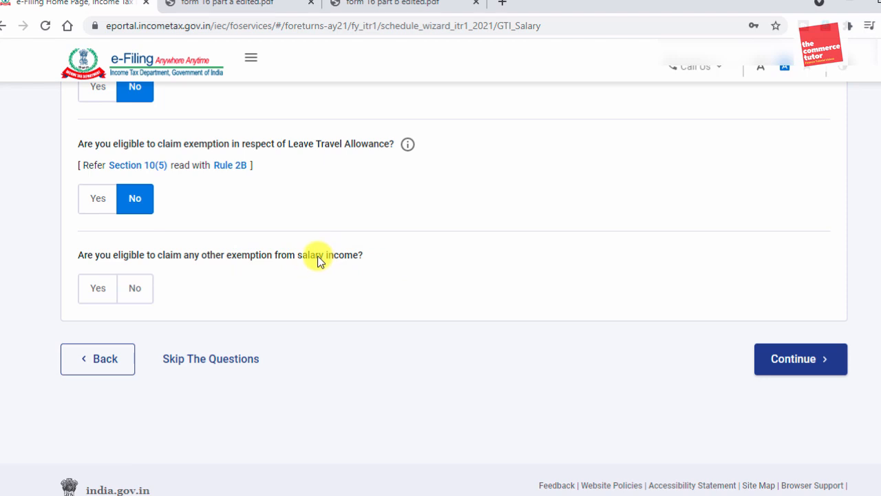
pyautogui.click(138, 290)
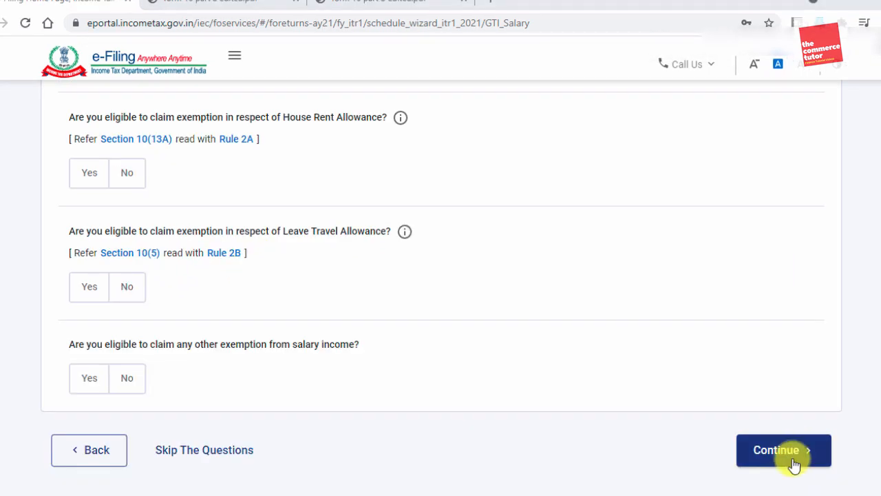
pyautogui.click(805, 362)
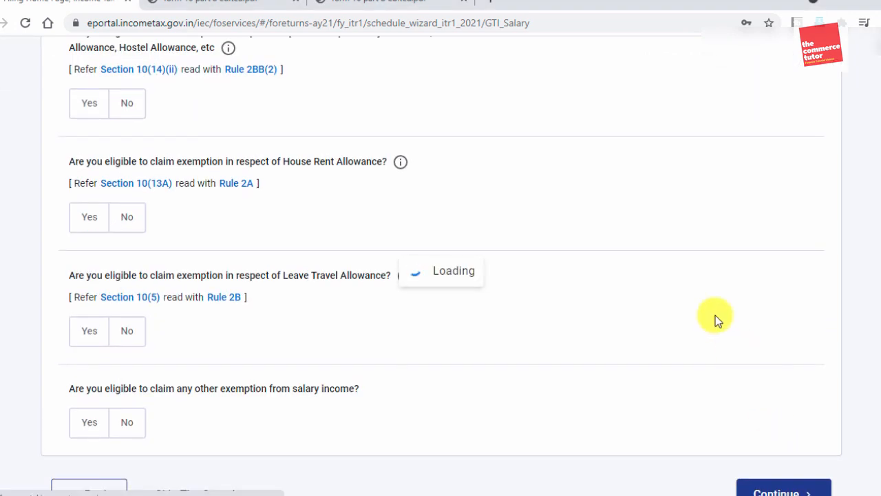
# Step: Compare the Gross Salary under Income from Salary with the section 17(1) salary in the Form 16 Part B PDF
pyautogui.scroll(-2, 663, 350)
pyautogui.scroll(-1, 517, 339)
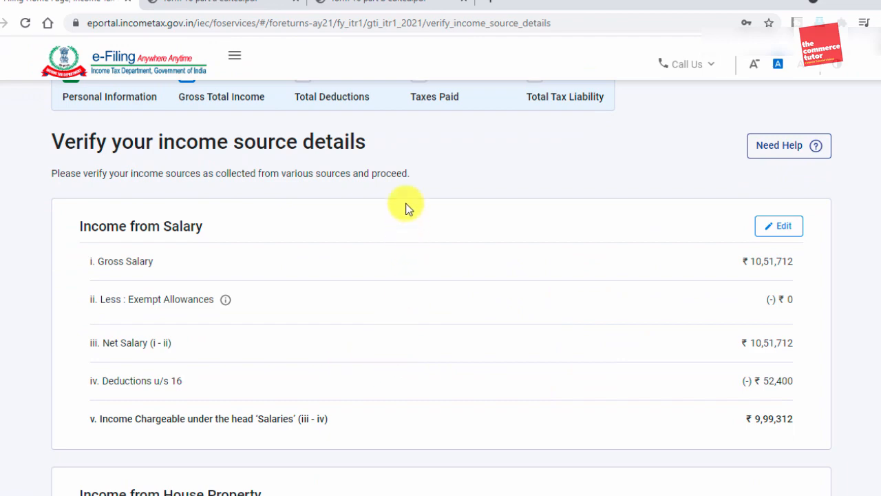
pyautogui.click(369, 3)
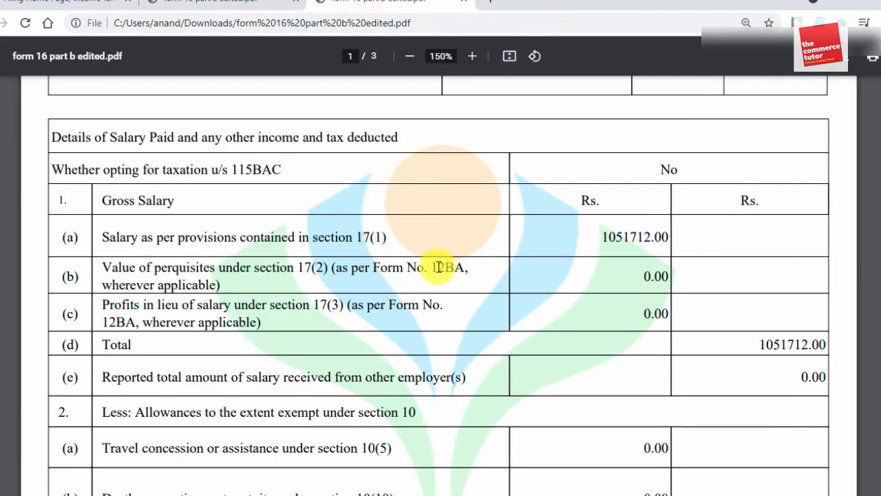
pyautogui.scroll(2, 438, 269)
pyautogui.scroll(-3, 439, 269)
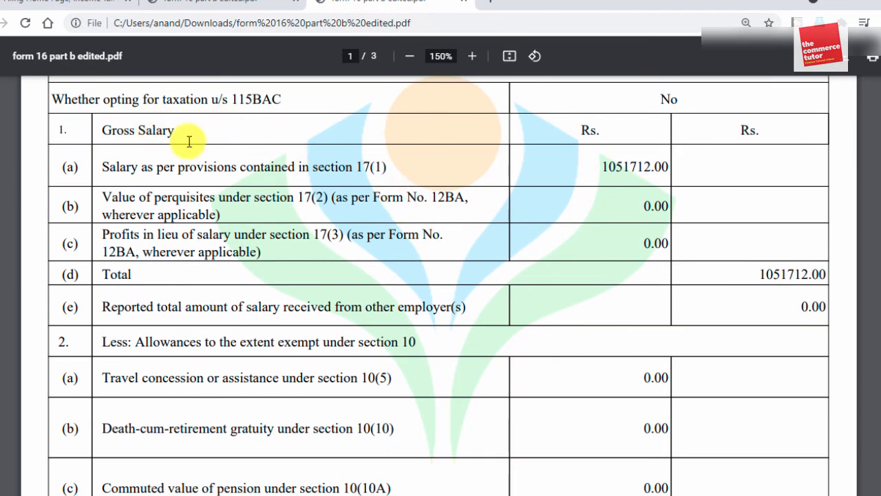
pyautogui.doubleClick(601, 170)
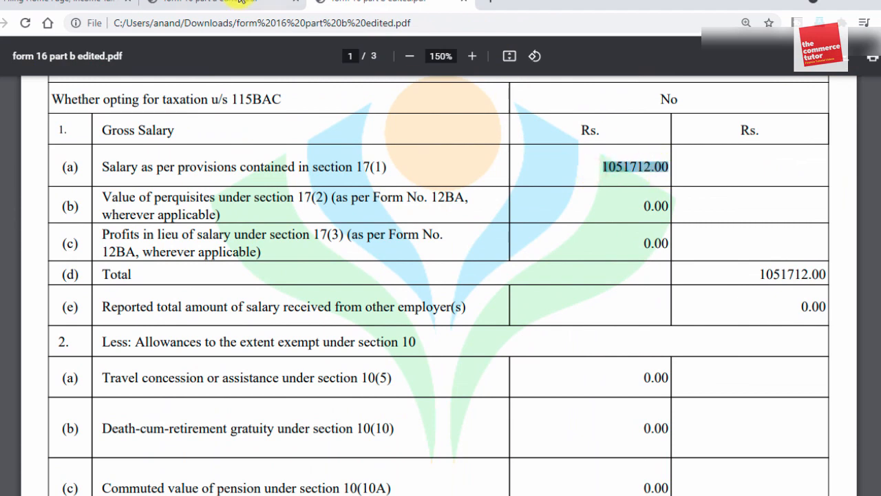
pyautogui.click(68, 4)
pyautogui.moveTo(729, 255); pyautogui.dragTo(793, 263)
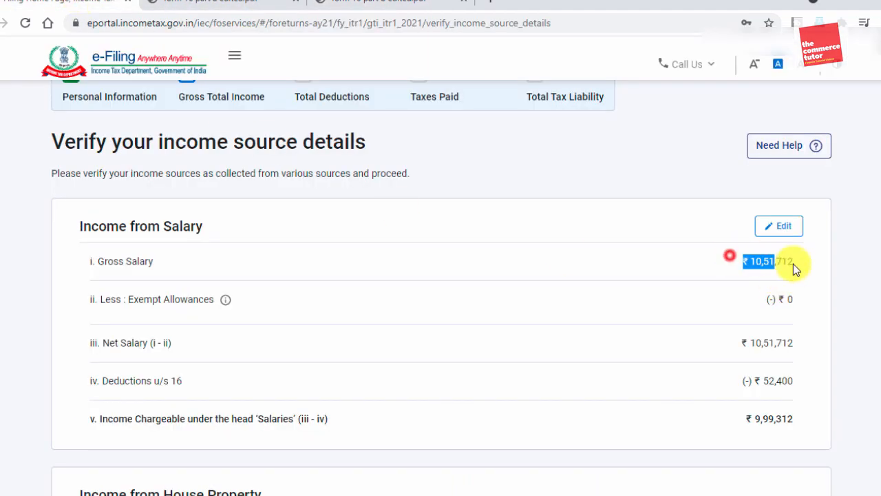
pyautogui.click(709, 265)
# Step: Compare the section 16 deductions and income chargeable under Salaries with Form 16 Part B, and return to the tax return
pyautogui.scroll(-2, 560, 293)
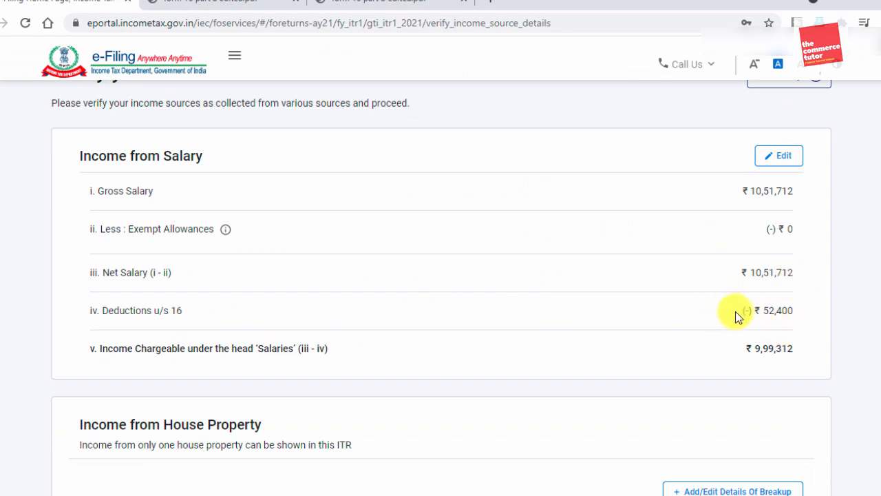
pyautogui.scroll(-2, 685, 325)
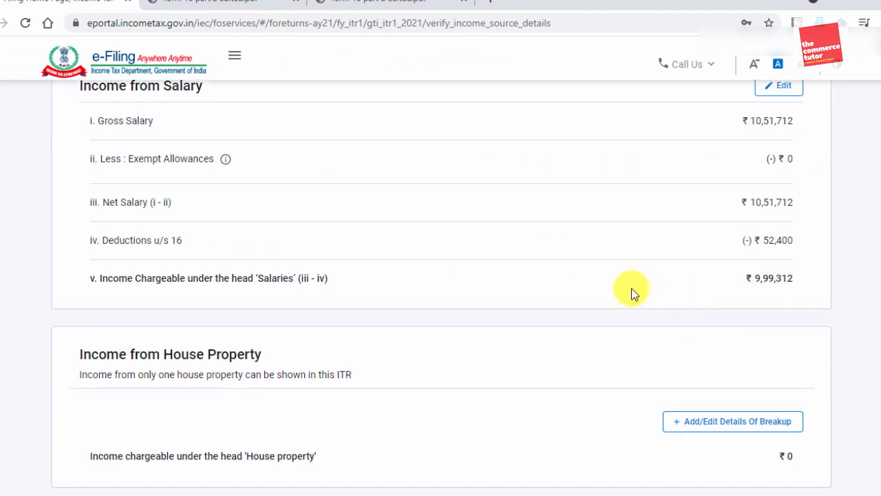
pyautogui.click(353, 5)
pyautogui.scroll(-9, 518, 272)
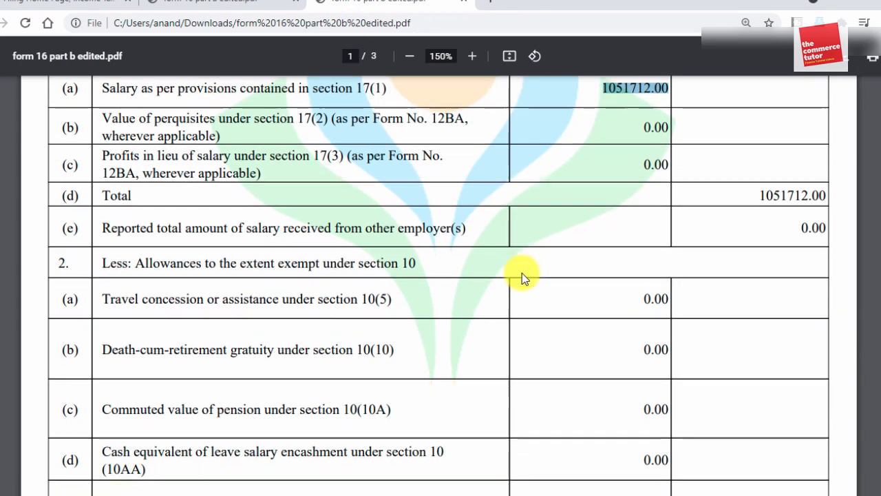
pyautogui.scroll(-4, 524, 276)
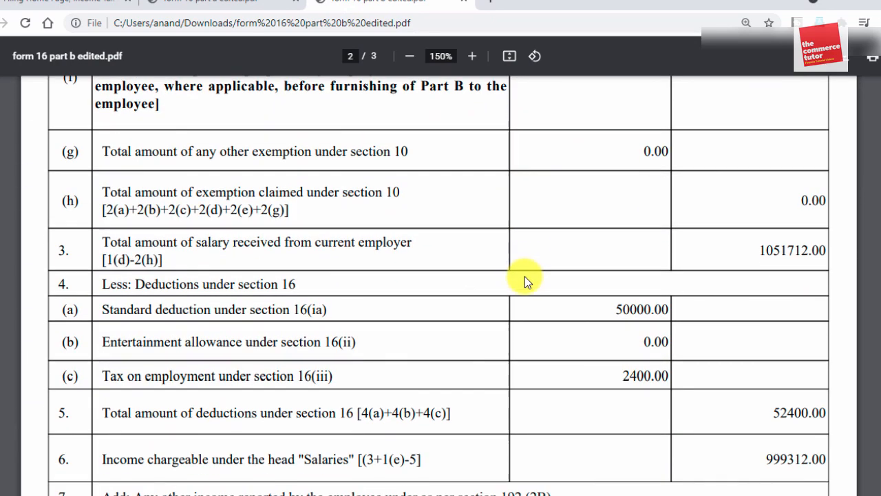
pyautogui.scroll(-2, 524, 277)
pyautogui.scroll(2, 525, 278)
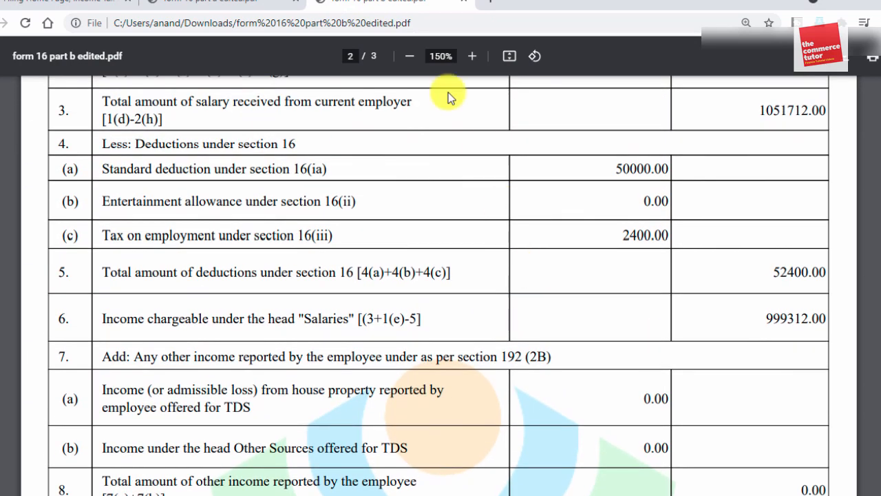
pyautogui.click(59, 5)
# Step: Check the Exempt Allowances in the return against the section 10 exemptions in Form 16 Part B
pyautogui.scroll(4, 723, 310)
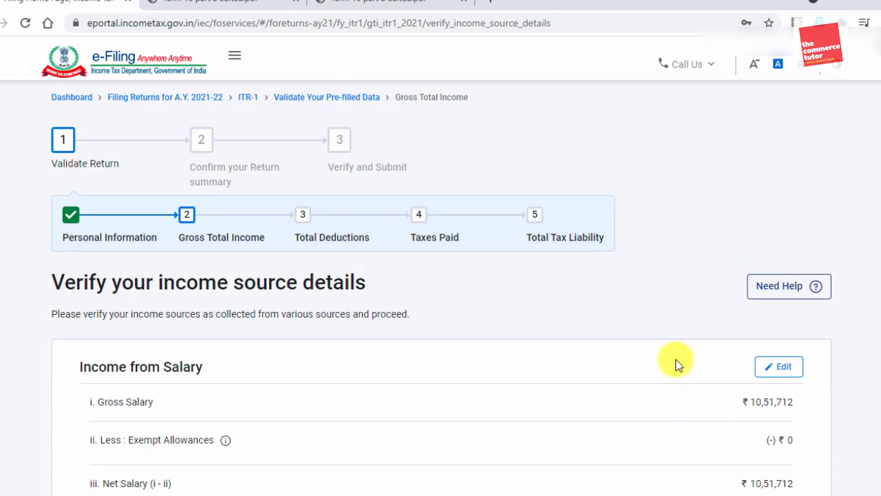
pyautogui.scroll(-2, 675, 362)
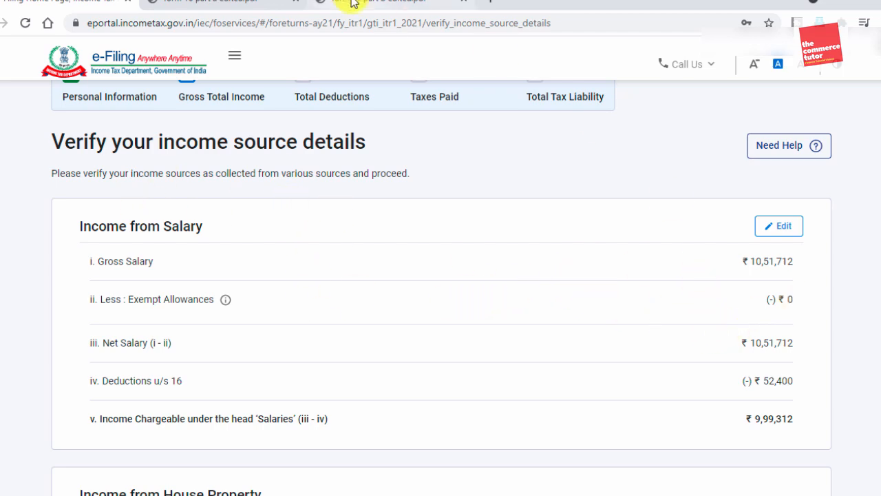
pyautogui.click(372, 4)
pyautogui.scroll(10, 539, 211)
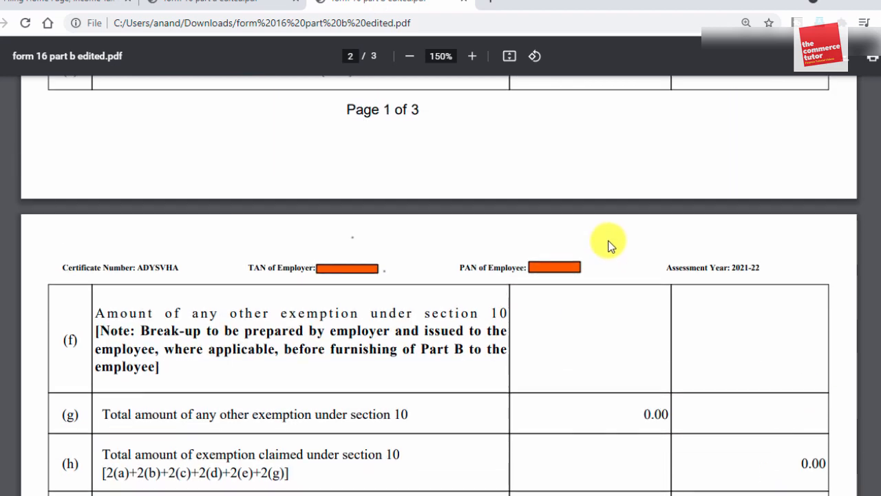
pyautogui.click(78, 5)
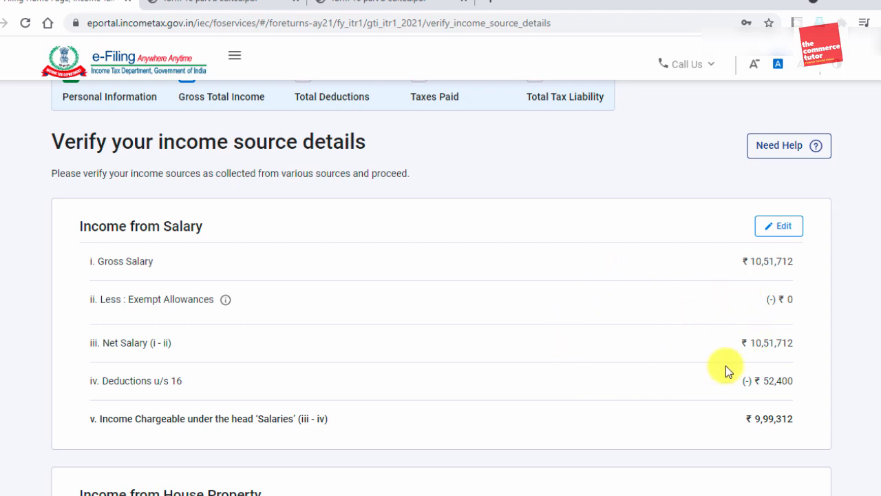
# Step: Review Form 16 Part B from the section 17(1) salary through the Chapter VI-A deductions to the net tax payable
pyautogui.scroll(-1, 734, 313)
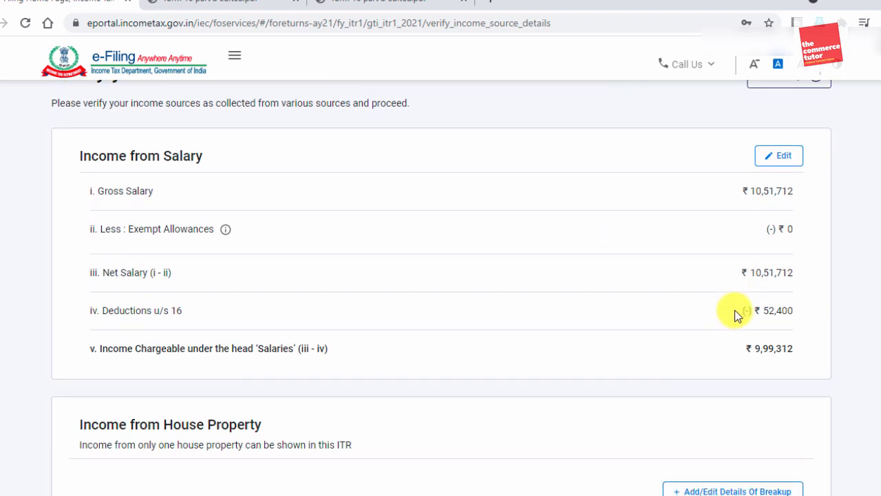
pyautogui.click(395, 5)
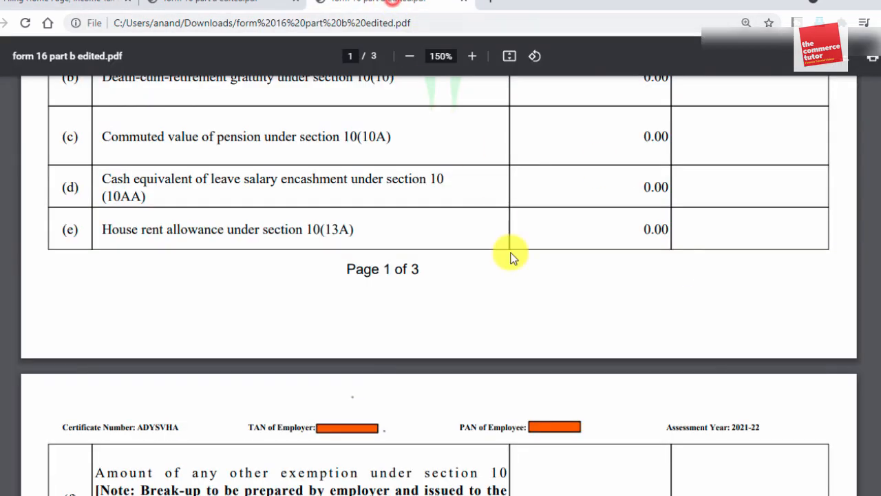
pyautogui.scroll(4, 533, 279)
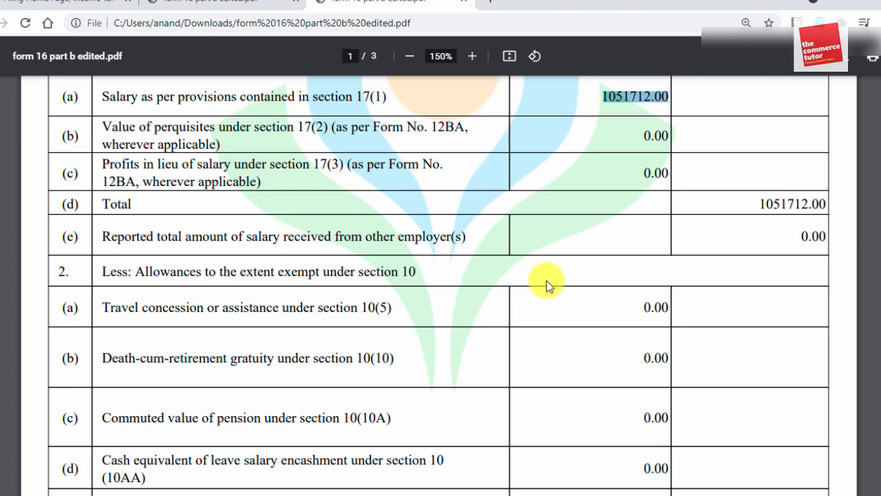
pyautogui.scroll(-8, 549, 285)
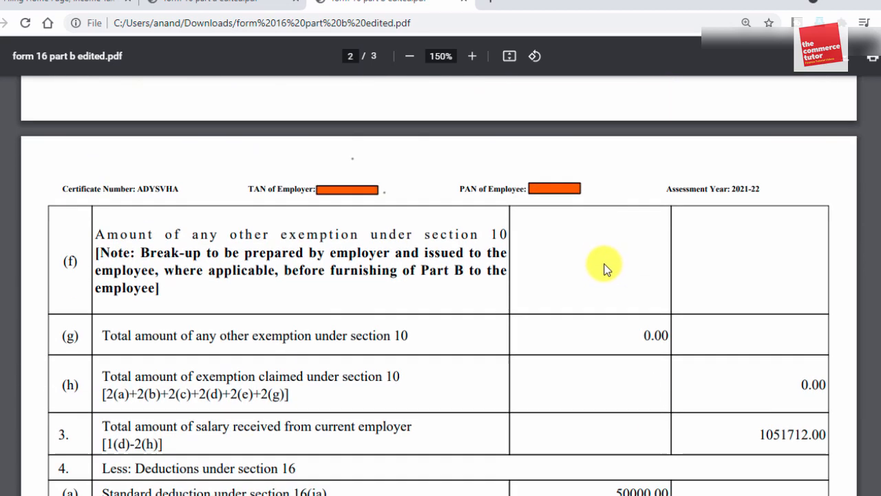
pyautogui.scroll(-3, 605, 269)
pyautogui.scroll(-2, 506, 343)
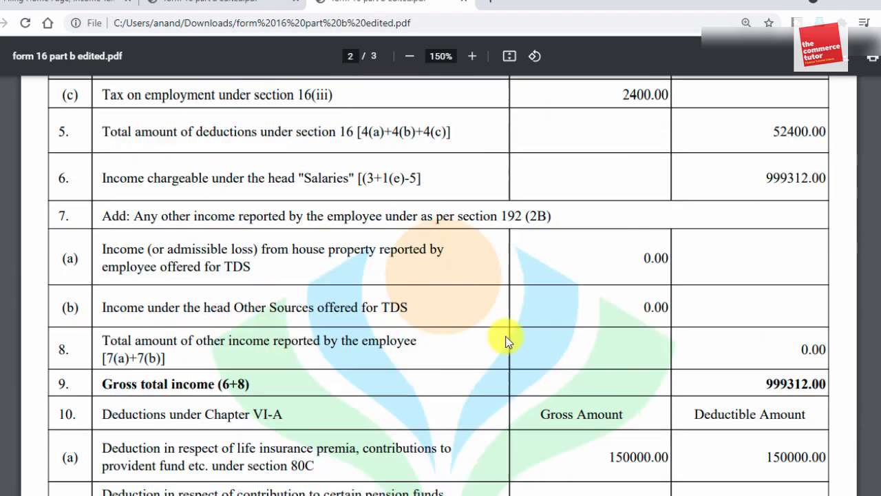
pyautogui.scroll(-1, 621, 338)
pyautogui.scroll(-1, 654, 356)
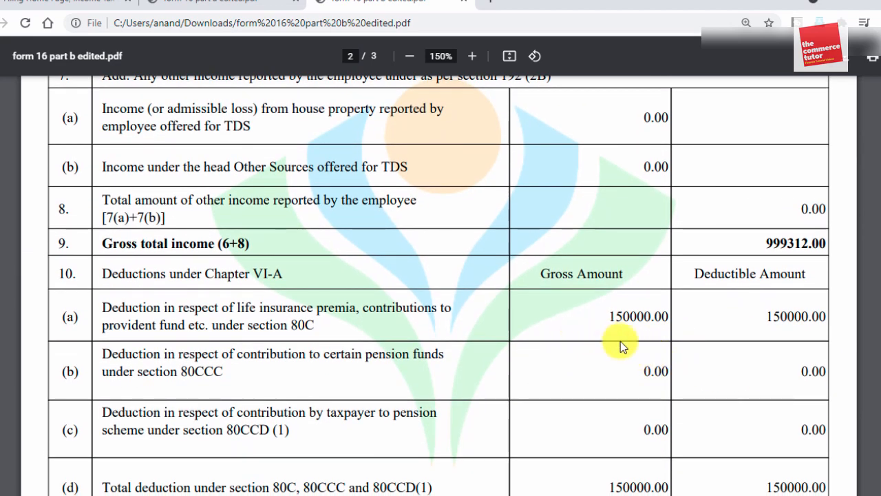
pyautogui.scroll(-8, 621, 341)
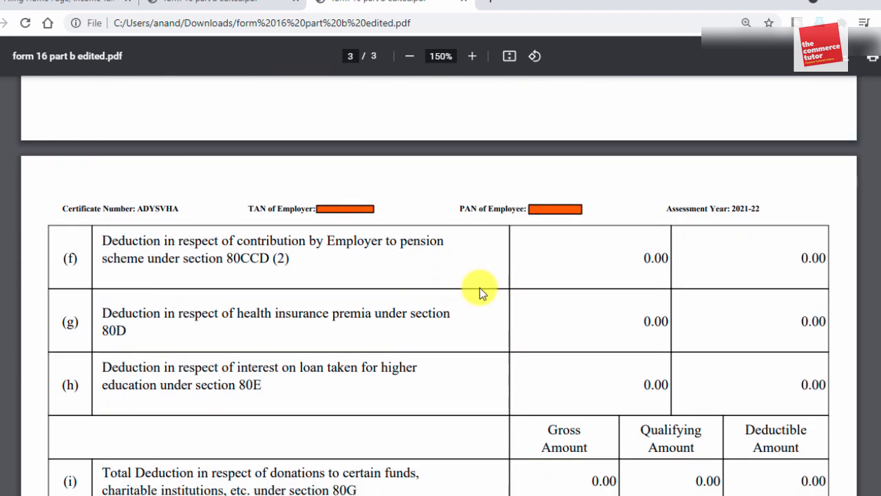
pyautogui.scroll(-7, 481, 293)
pyautogui.scroll(-3, 698, 314)
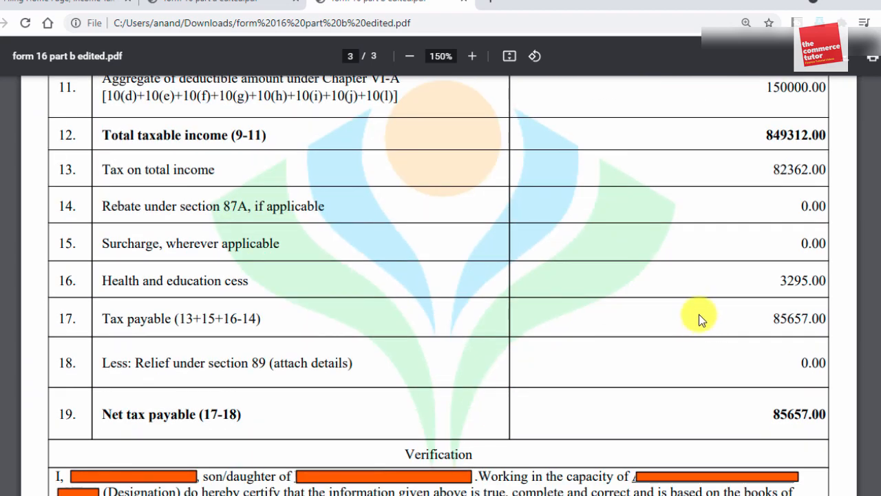
# Step: Highlight the total taxable income label and its amount in Form 16 Part B
pyautogui.scroll(2, 698, 309)
pyautogui.click(110, 205)
pyautogui.moveTo(114, 205); pyautogui.dragTo(267, 207)
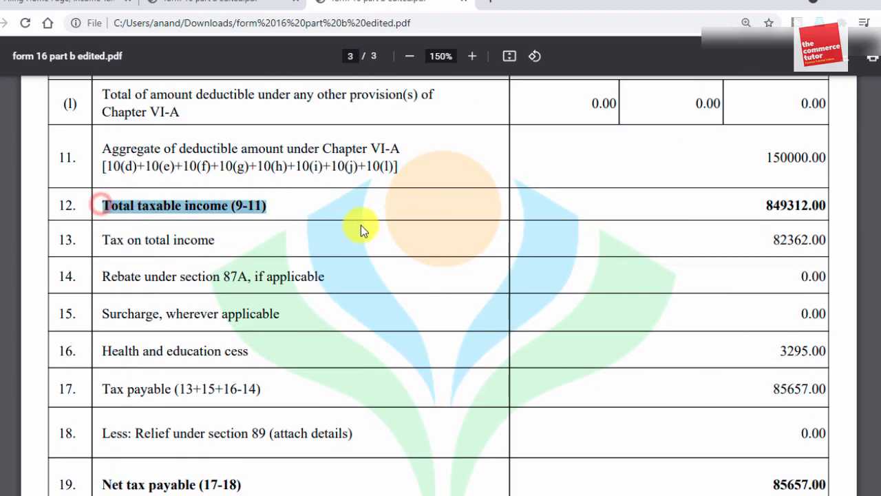
pyautogui.moveTo(765, 205); pyautogui.dragTo(826, 206)
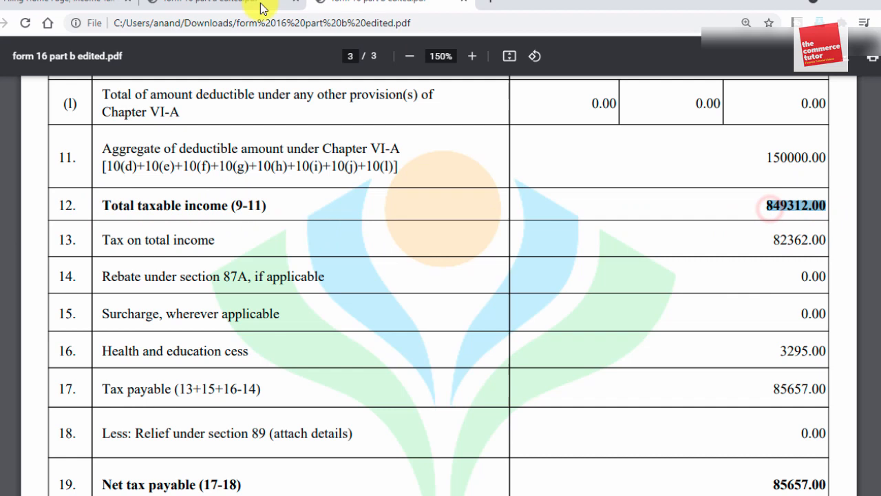
# Step: Go back to the tax return and check its Other Sources, Gross Total Income and Exempt Income sections
pyautogui.click(69, 5)
pyautogui.scroll(-5, 550, 282)
pyautogui.scroll(-2, 552, 282)
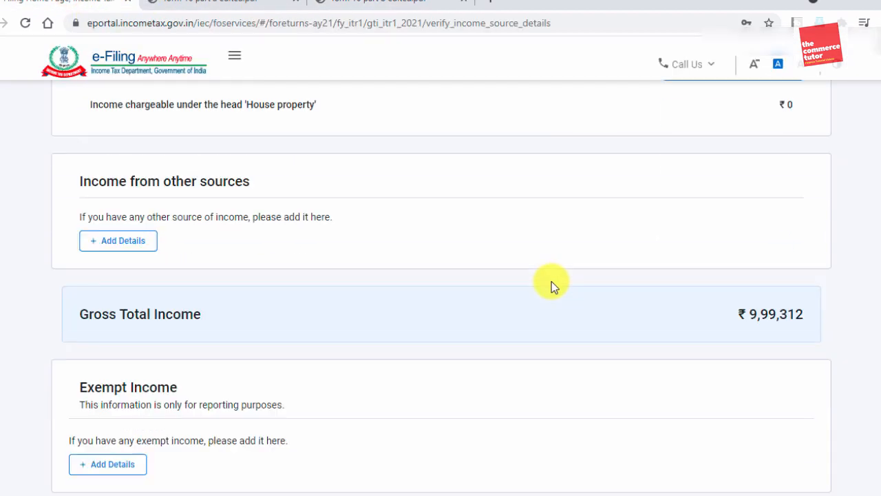
pyautogui.scroll(-3, 548, 285)
pyautogui.scroll(2, 495, 277)
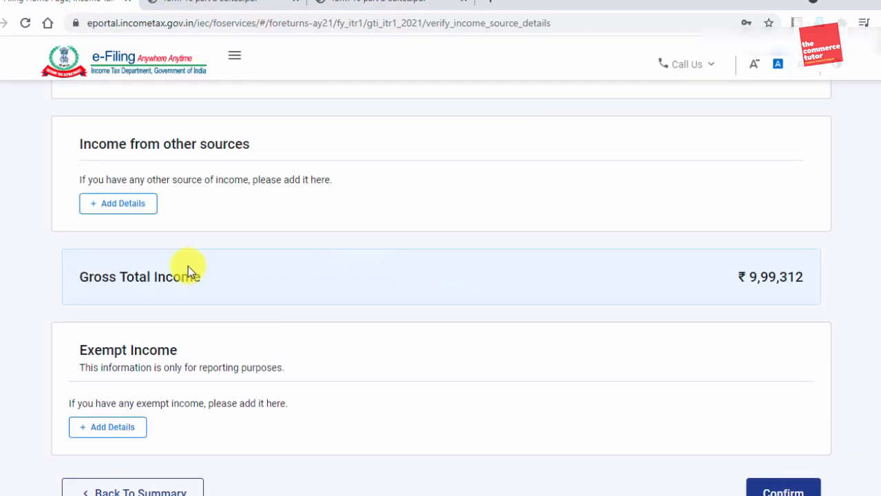
# Step: Check the gross total income and the section 80C gross amount in Form 16 Part B
pyautogui.click(335, 5)
pyautogui.scroll(6, 537, 289)
pyautogui.scroll(15, 616, 311)
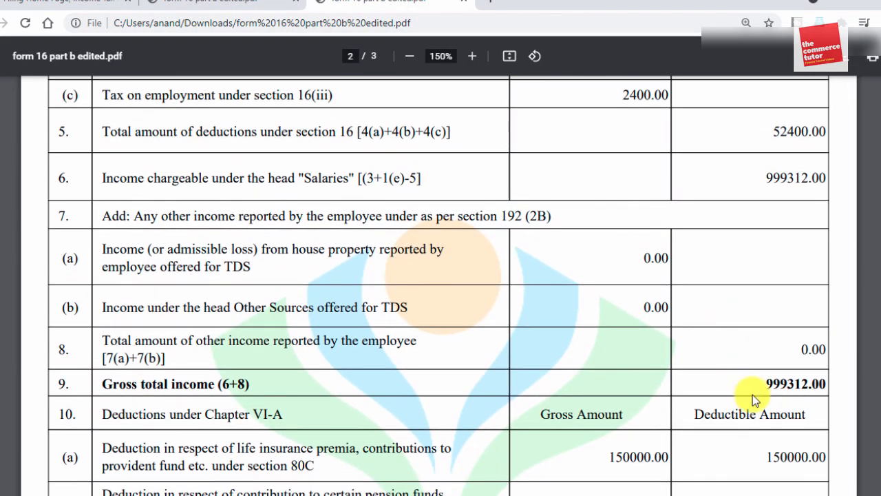
pyautogui.moveTo(753, 394); pyautogui.dragTo(860, 385)
pyautogui.scroll(-3, 606, 338)
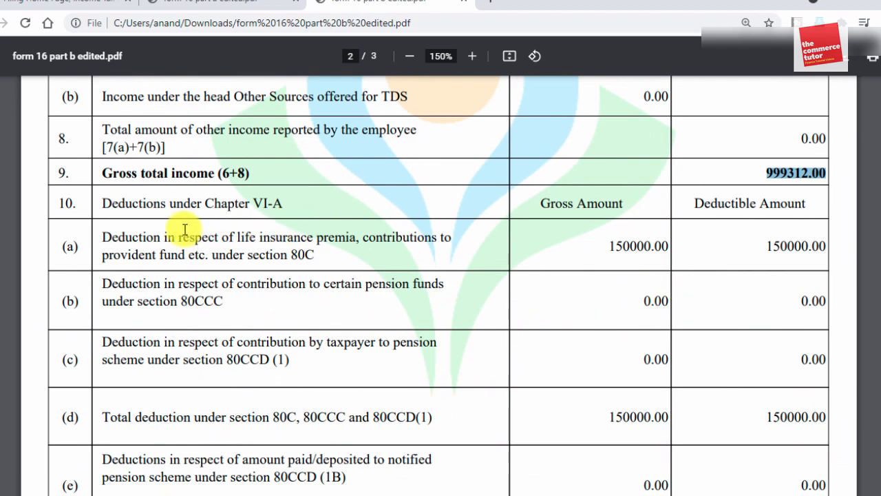
pyautogui.moveTo(607, 246); pyautogui.dragTo(669, 246)
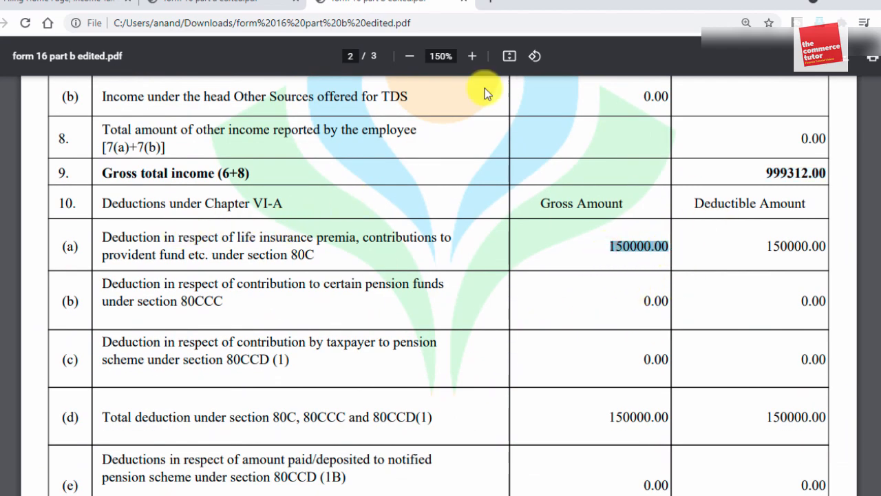
# Step: Return to the tax return and confirm the income source details under Gross Total Income
pyautogui.click(86, 6)
pyautogui.scroll(-2, 514, 394)
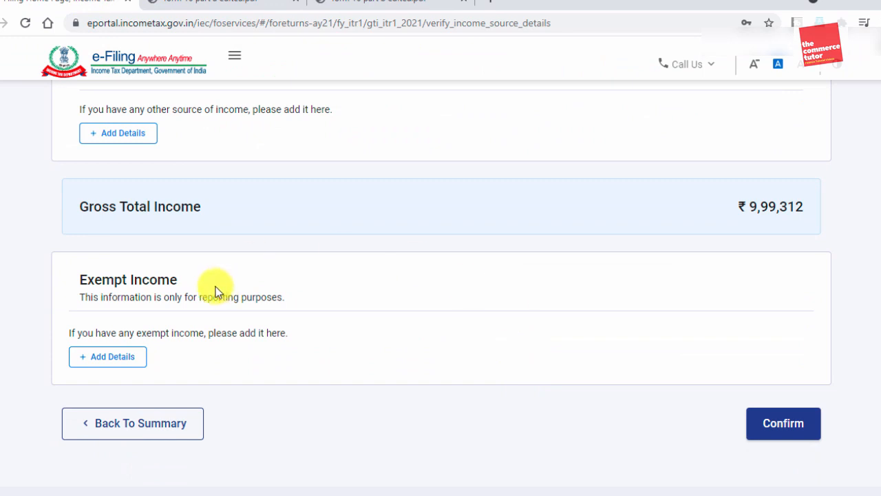
pyautogui.click(790, 423)
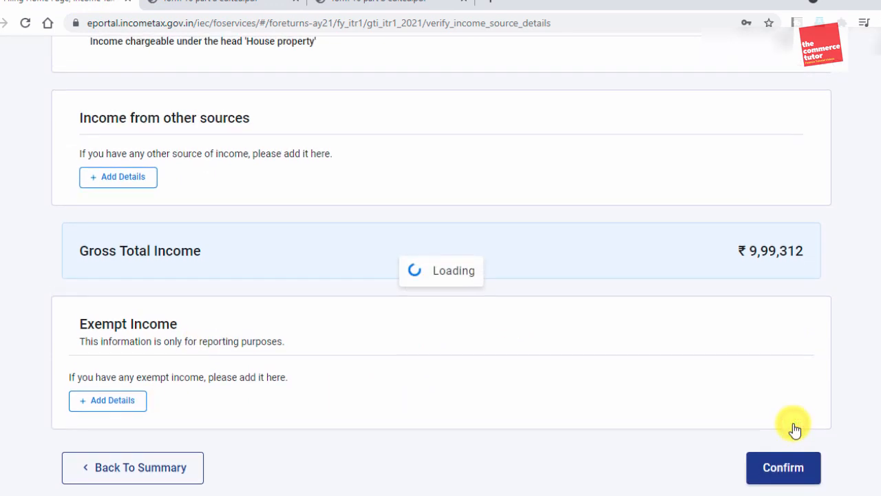
# Step: Open Total Deductions from the return summary and review its questions on donations, 80GG, 80C, 80CCD(2), 80D, 80E and other deductions
pyautogui.scroll(-4, 447, 348)
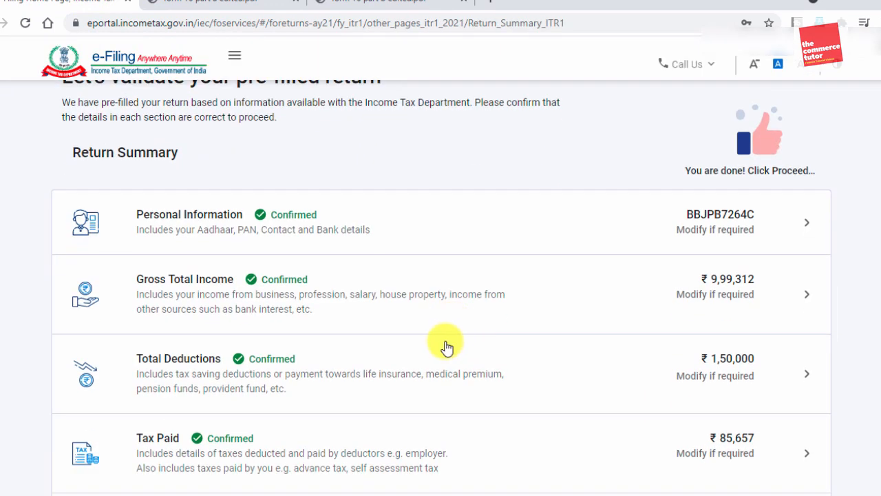
pyautogui.click(736, 375)
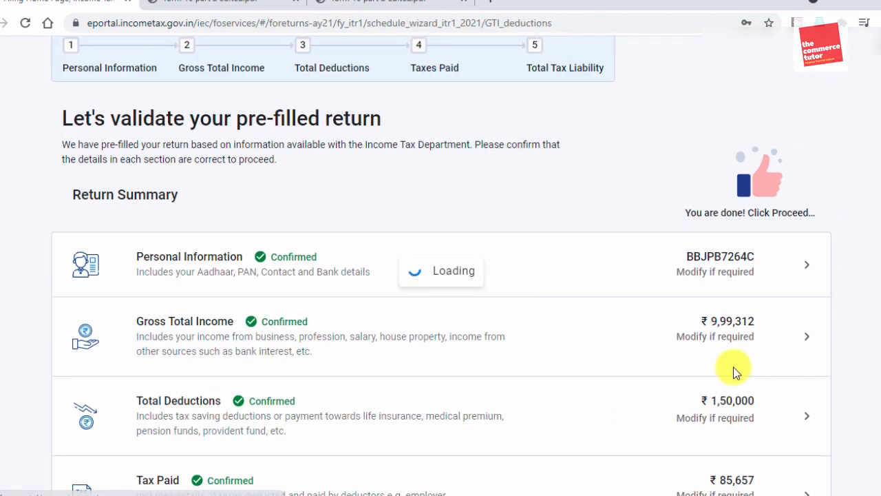
pyautogui.scroll(-2, 188, 229)
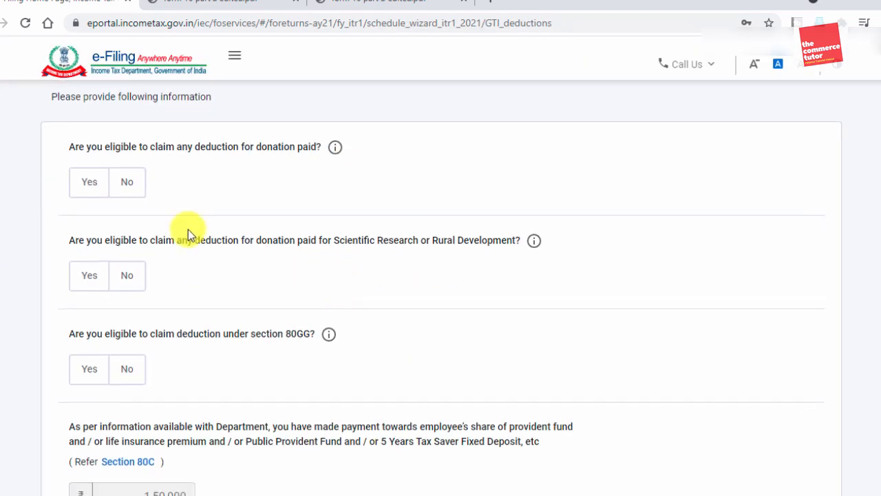
pyautogui.scroll(-3, 211, 274)
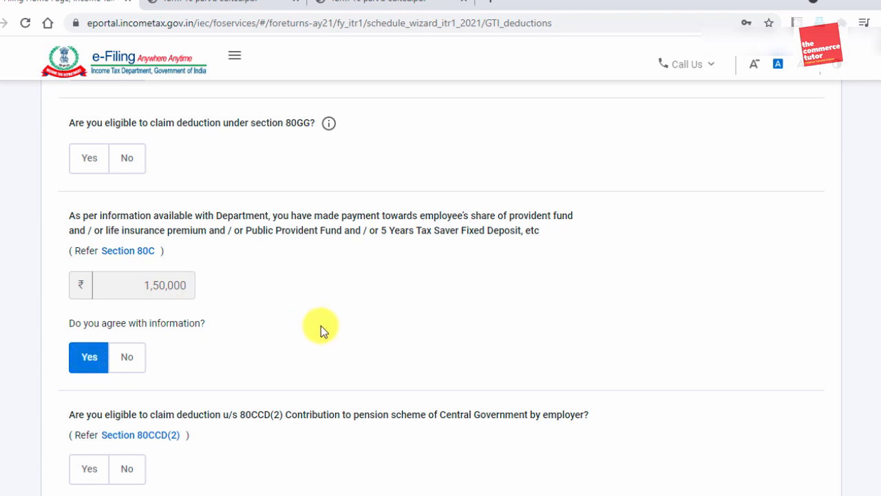
pyautogui.scroll(-1, 321, 326)
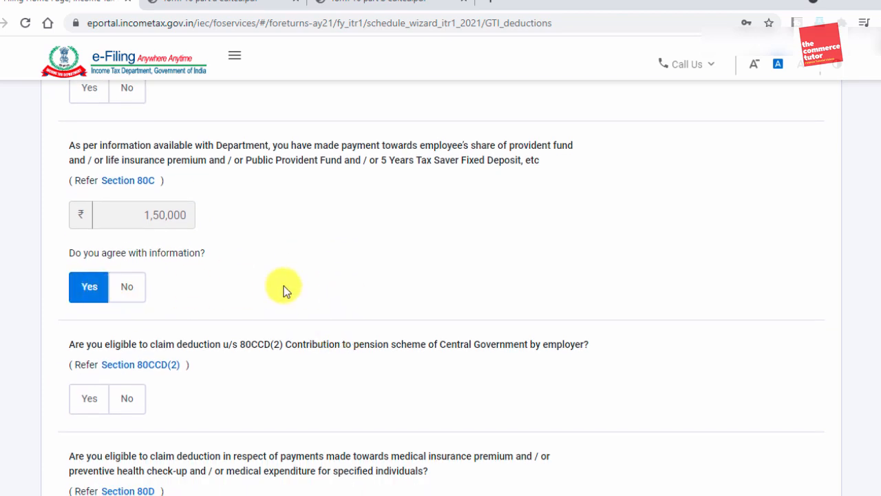
pyautogui.scroll(-2, 310, 292)
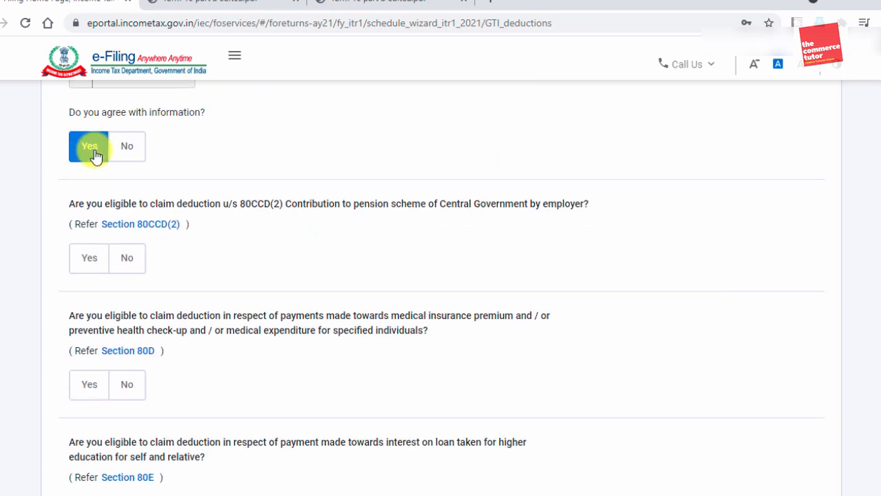
pyautogui.scroll(-2, 309, 258)
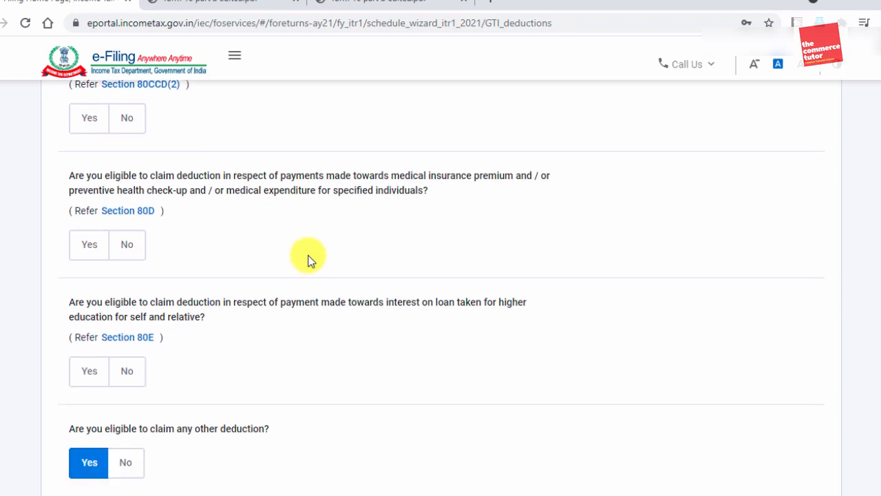
pyautogui.scroll(-2, 307, 260)
pyautogui.scroll(-2, 308, 260)
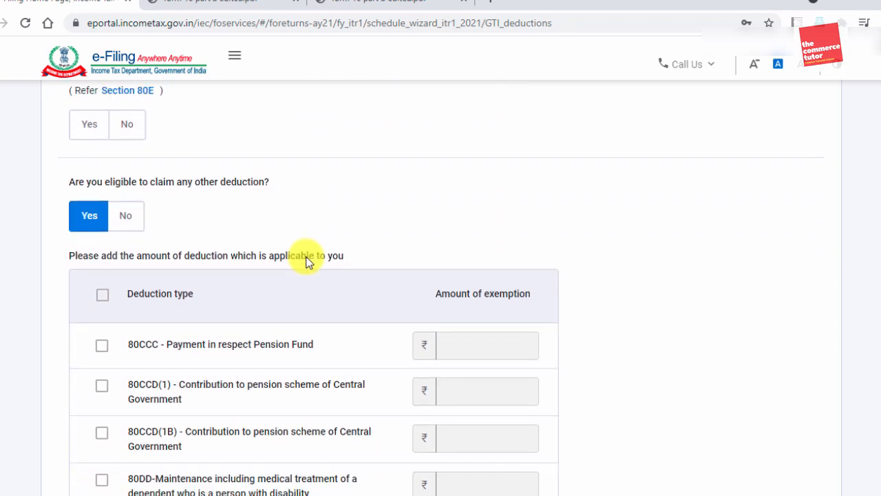
pyautogui.scroll(-6, 430, 243)
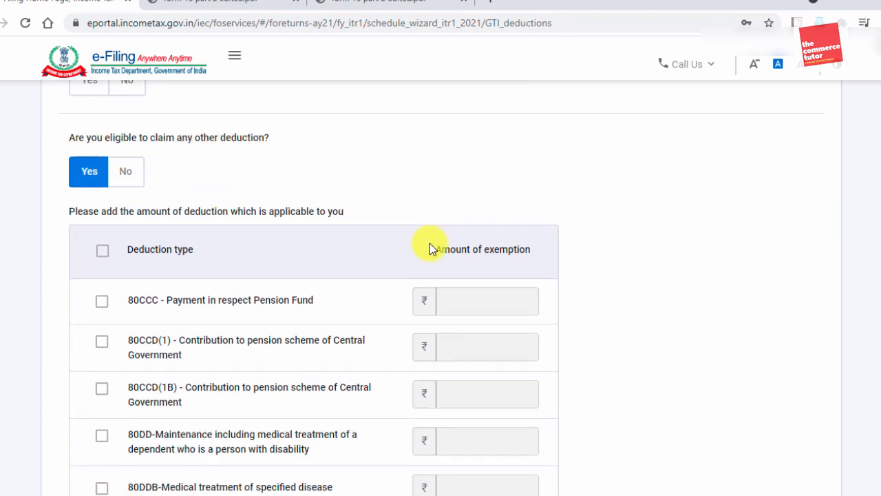
pyautogui.scroll(7, 413, 260)
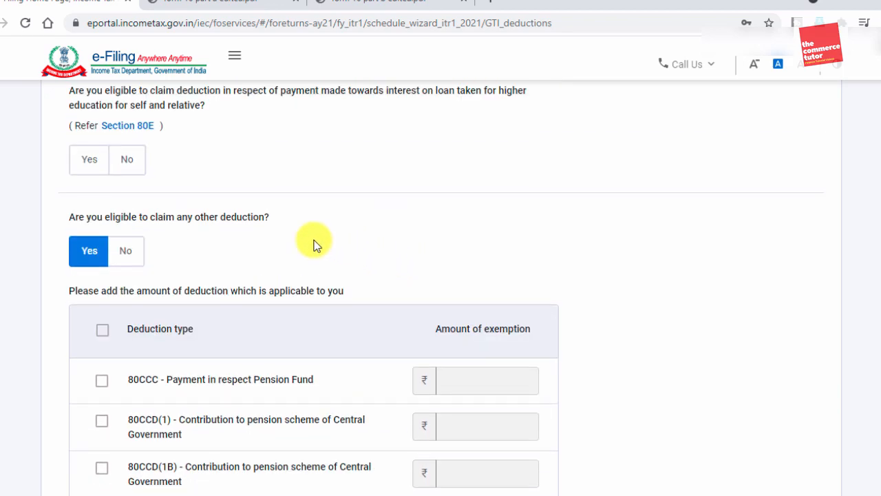
# Step: Answer No to claiming any other deduction and continue to the deduction verification
pyautogui.click(128, 253)
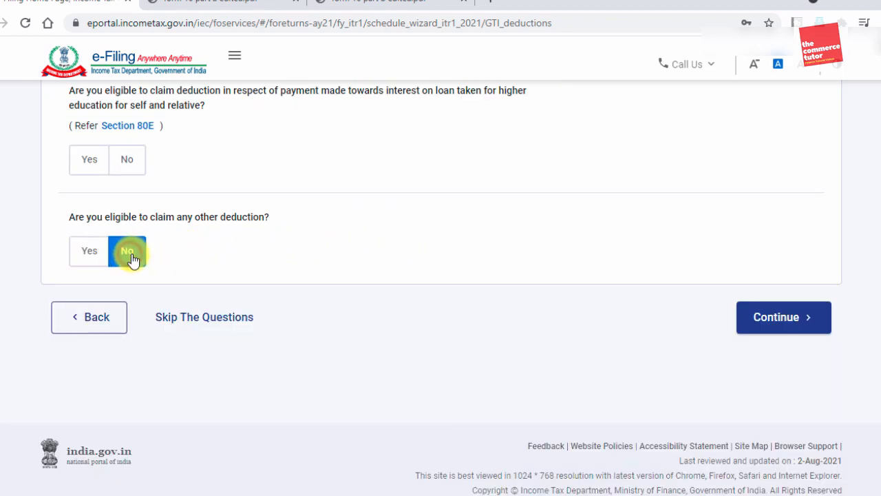
pyautogui.scroll(2, 307, 249)
pyautogui.scroll(-4, 306, 249)
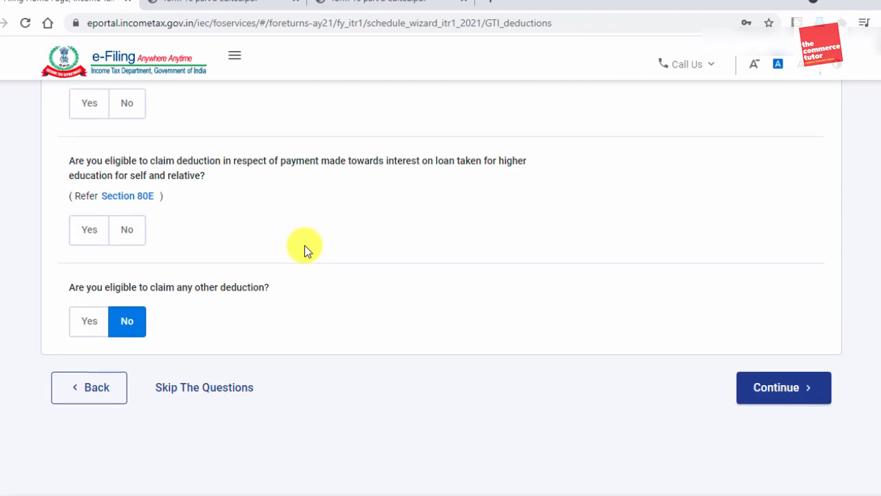
pyautogui.click(776, 389)
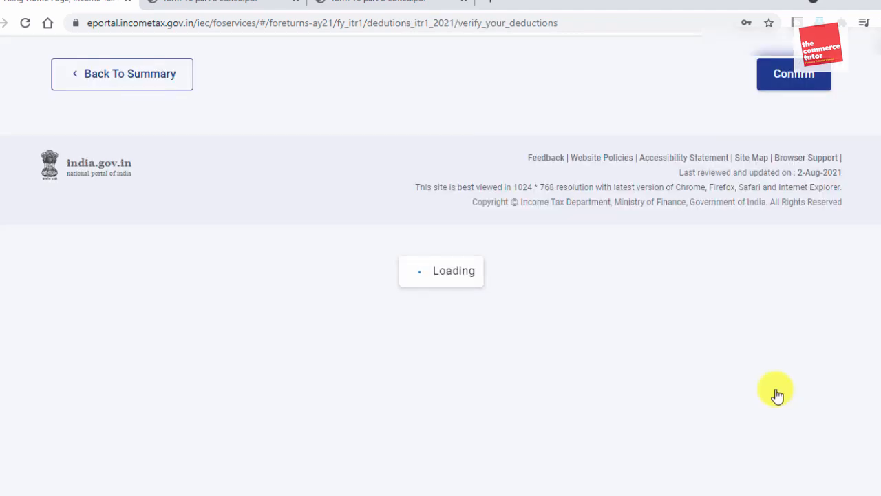
# Step: Check the 80C deduction, delete the 80D health insurance entry, and check the Total Deductions
pyautogui.scroll(-2, 583, 328)
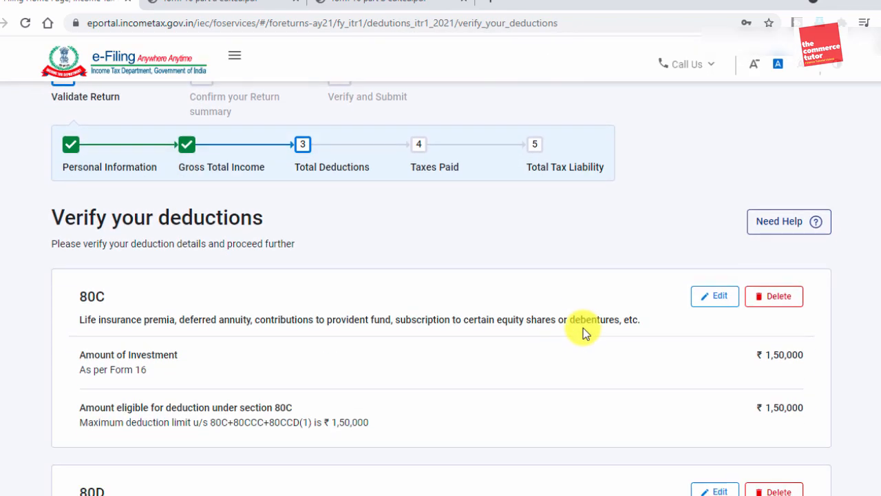
pyautogui.scroll(-1, 582, 344)
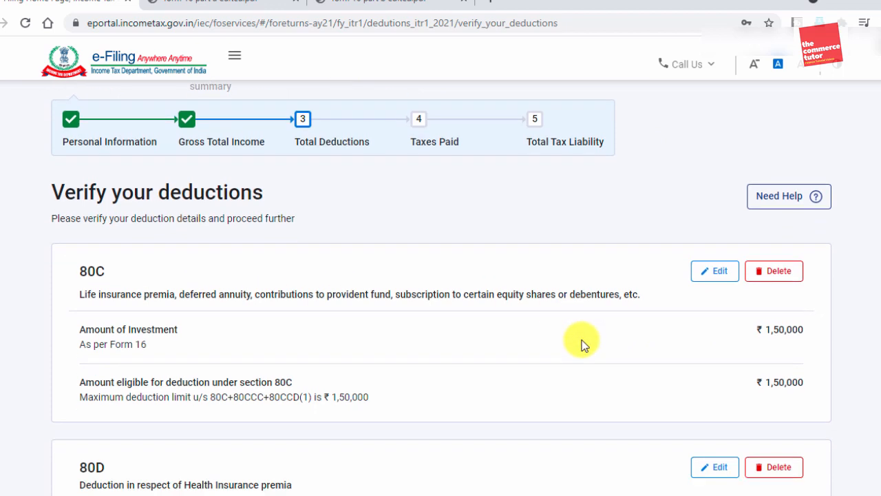
pyautogui.scroll(-4, 459, 342)
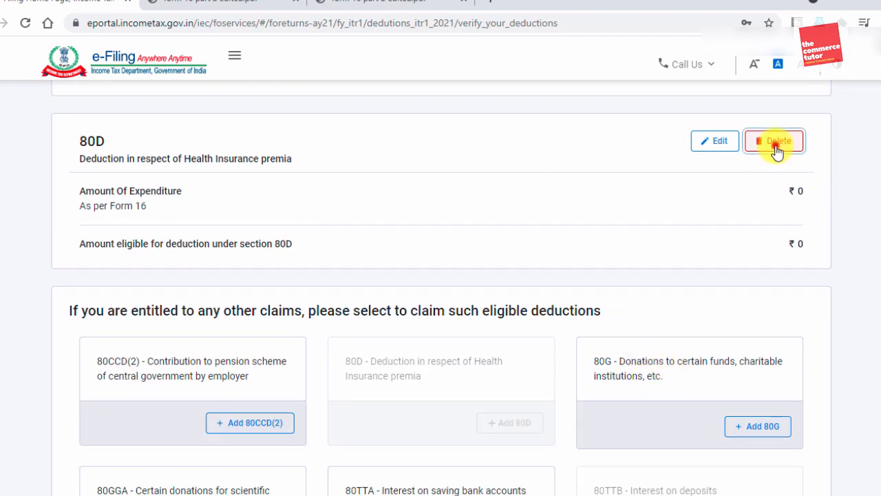
pyautogui.click(777, 150)
pyautogui.click(566, 326)
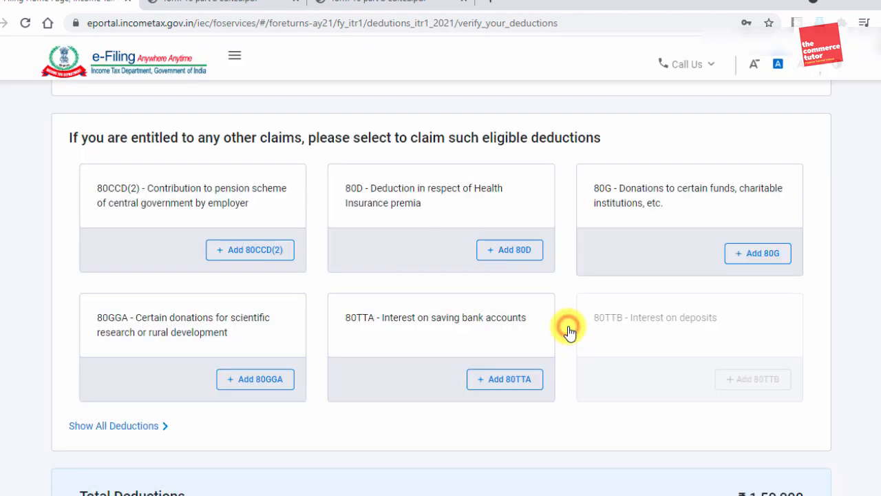
pyautogui.scroll(-2, 335, 286)
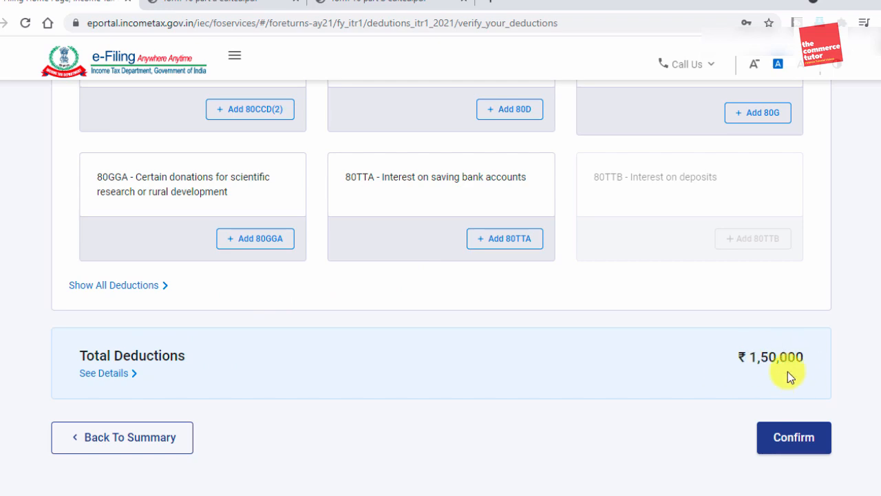
# Step: Confirm the total deductions and open the Tax Paid section from the return summary to check the TDS on salary income
pyautogui.click(798, 436)
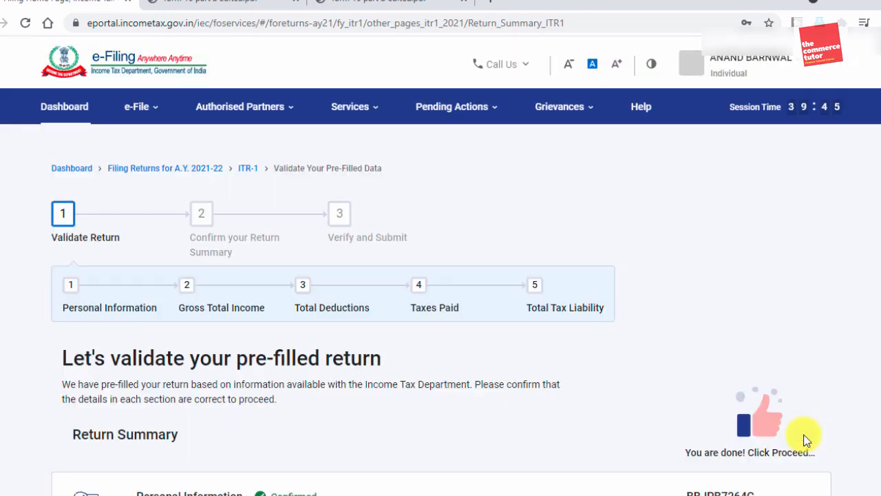
pyautogui.scroll(-5, 402, 357)
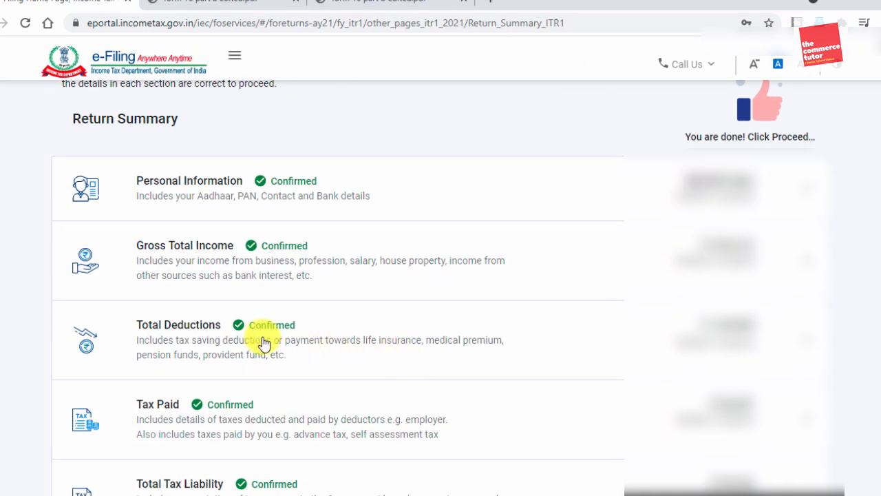
pyautogui.click(702, 418)
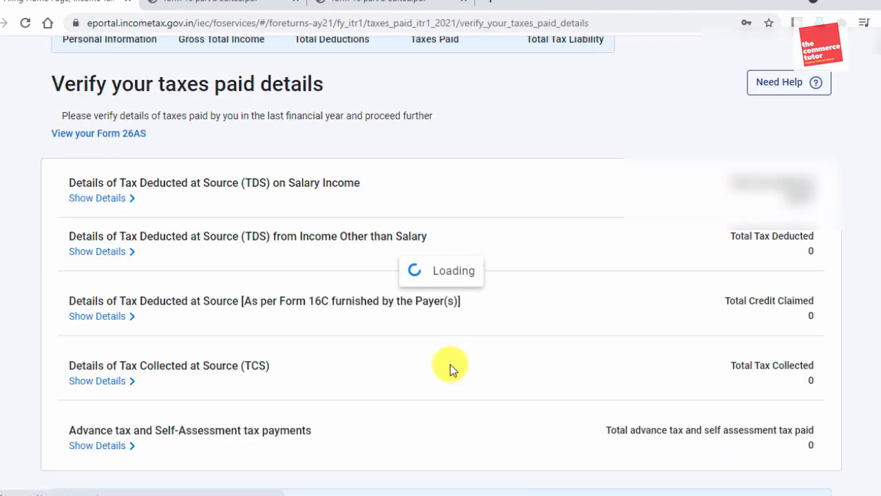
pyautogui.scroll(-2, 381, 360)
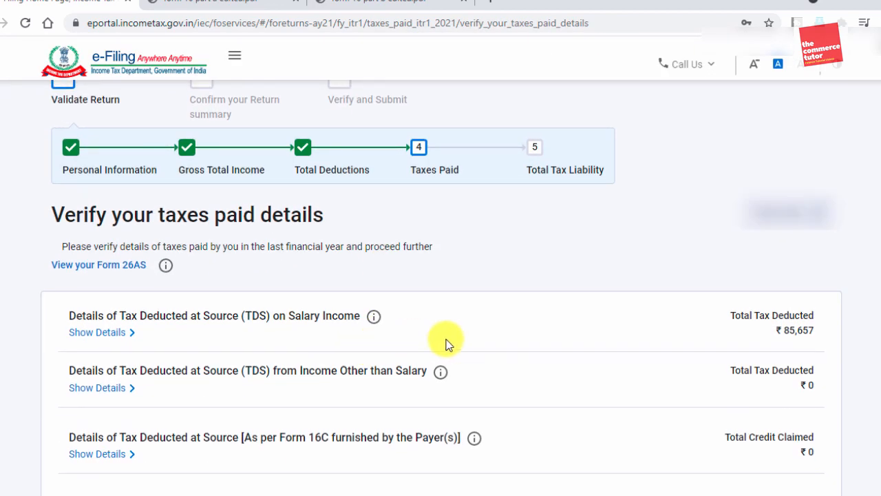
pyautogui.scroll(-2, 445, 344)
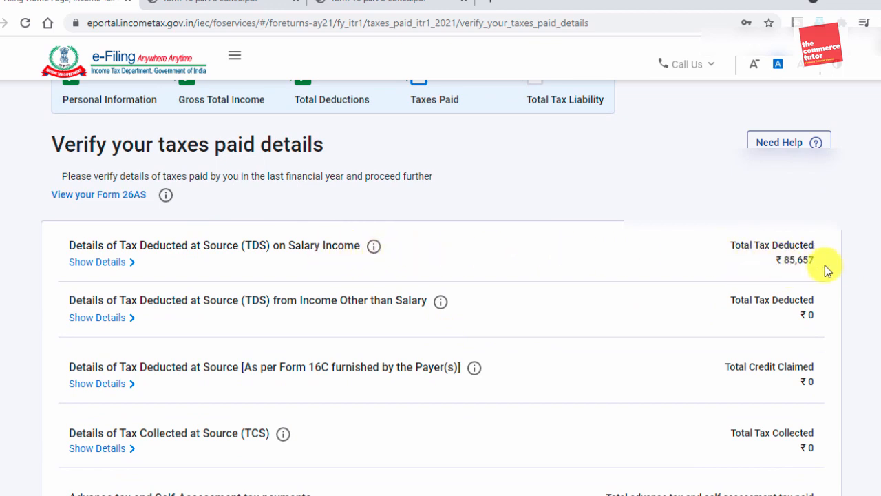
# Step: Switch to the Form 16 Part A PDF and highlight the total amount of tax deducted in the quarterly summary
pyautogui.click(236, 5)
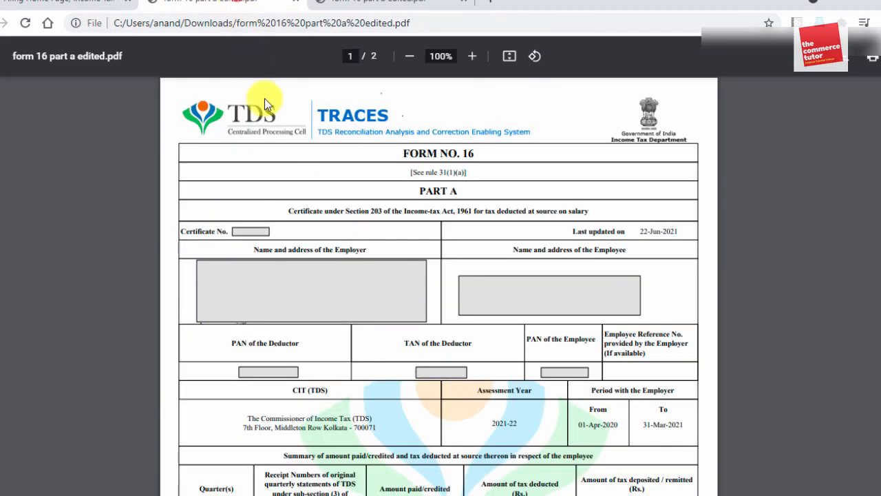
pyautogui.scroll(-4, 492, 243)
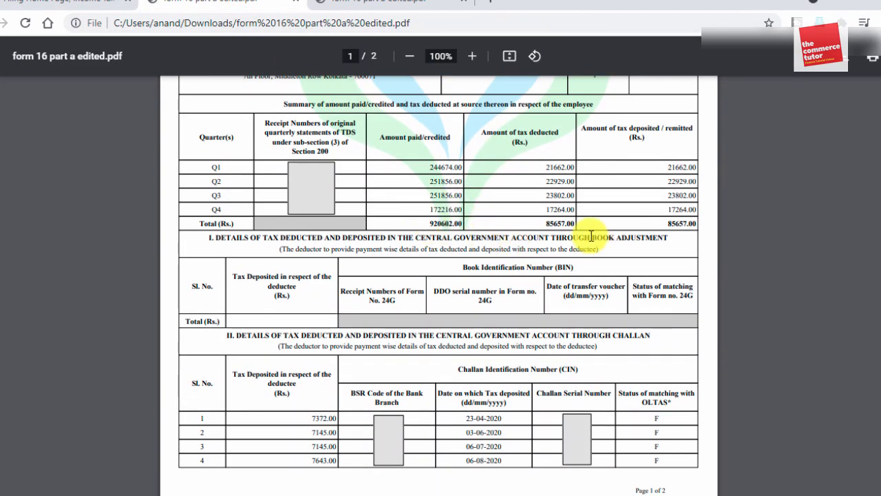
pyautogui.click(472, 56)
pyautogui.click(472, 56)
pyautogui.click(472, 55)
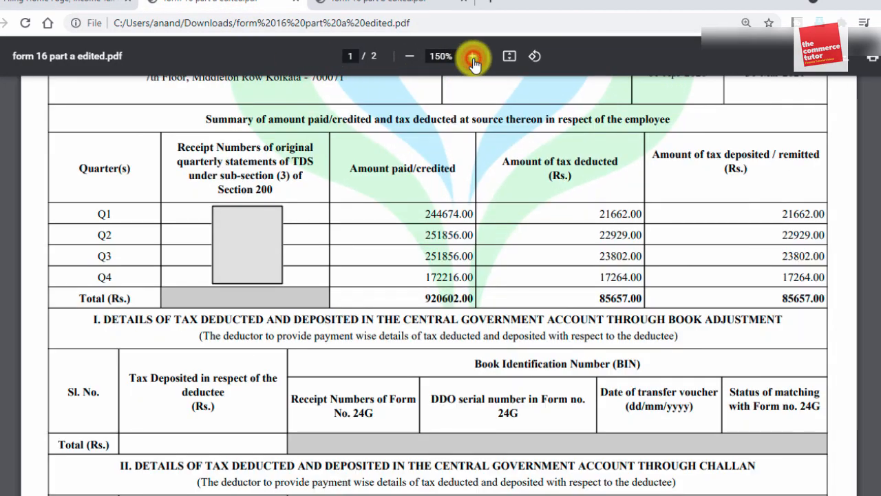
pyautogui.click(472, 56)
pyautogui.scroll(-2, 639, 195)
pyautogui.moveTo(643, 194); pyautogui.dragTo(695, 196)
# Step: Check the Part A heading and assessment year of Form 16 and highlight the total tax deducted again
pyautogui.scroll(1, 601, 271)
pyautogui.scroll(8, 601, 270)
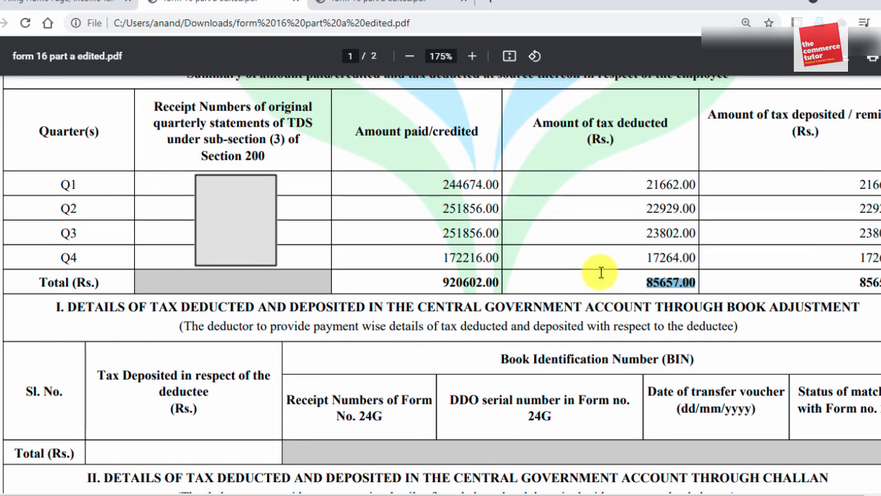
pyautogui.scroll(1, 509, 260)
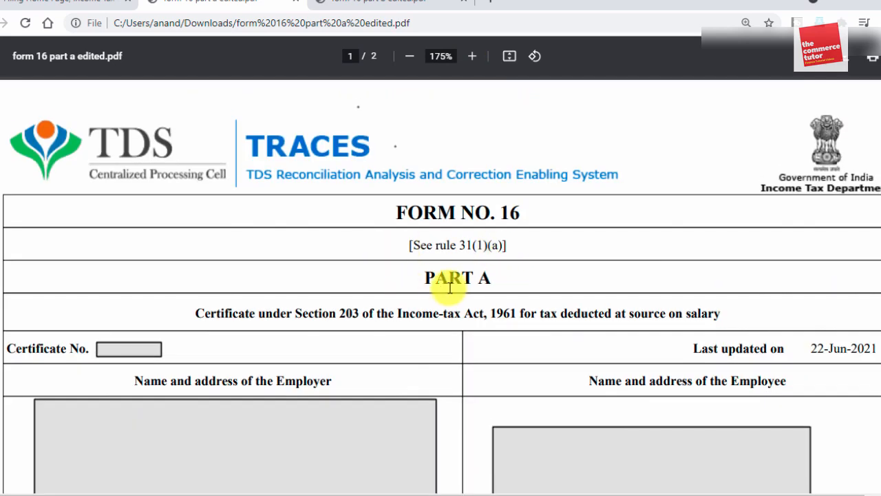
pyautogui.moveTo(412, 271); pyautogui.dragTo(527, 285)
pyautogui.scroll(-6, 526, 268)
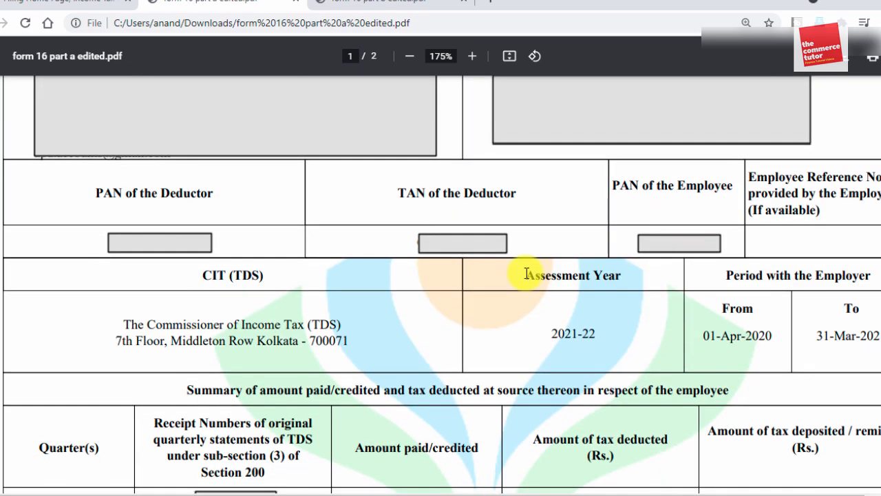
pyautogui.scroll(-2, 526, 274)
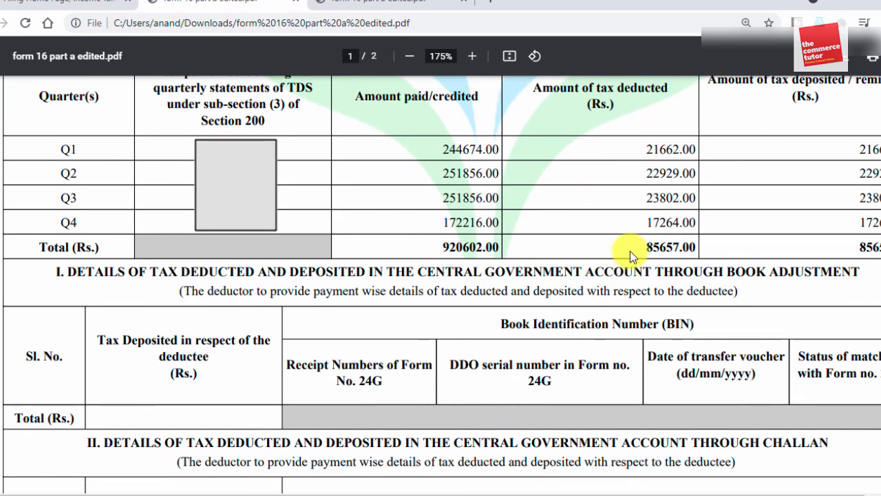
pyautogui.moveTo(645, 248); pyautogui.dragTo(696, 248)
# Step: Compare the total tax deducted on salary income in the return with the Form 16 Part A total
pyautogui.click(11, 4)
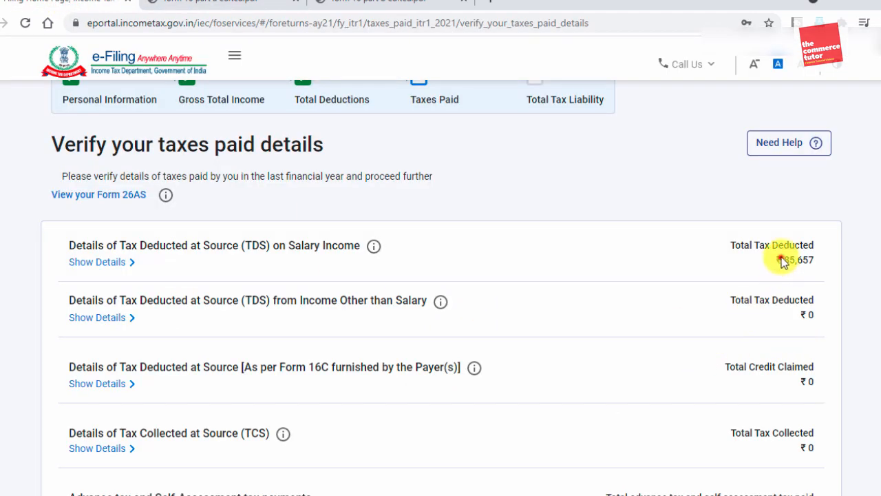
pyautogui.moveTo(782, 262); pyautogui.dragTo(817, 260)
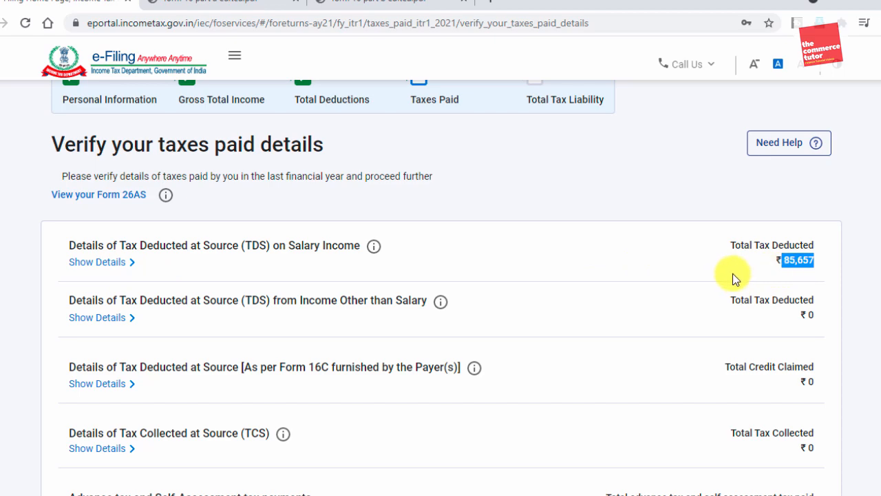
pyautogui.click(219, 4)
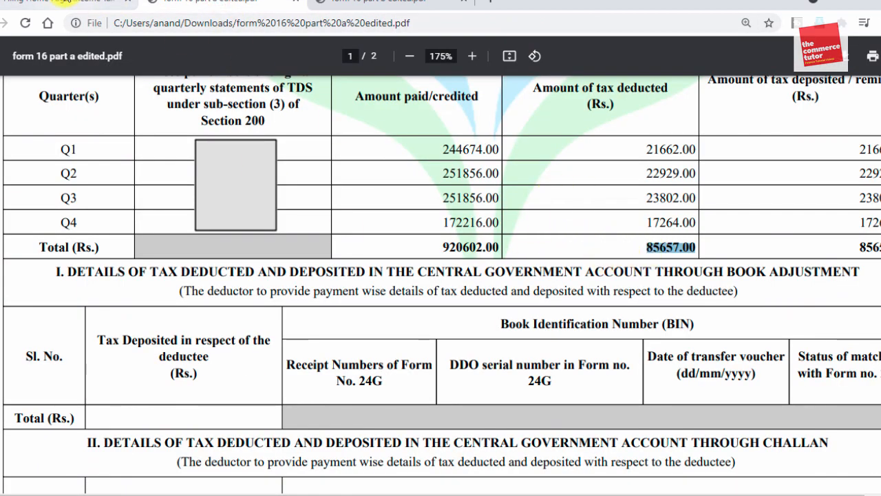
pyautogui.click(63, 2)
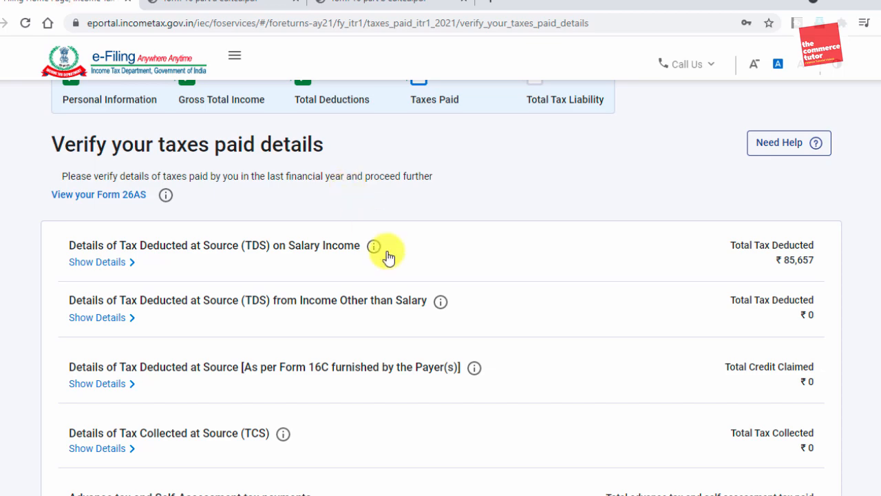
# Step: Confirm the taxes paid details and open Total Tax Liability from the return summary
pyautogui.scroll(-3, 395, 256)
pyautogui.click(774, 436)
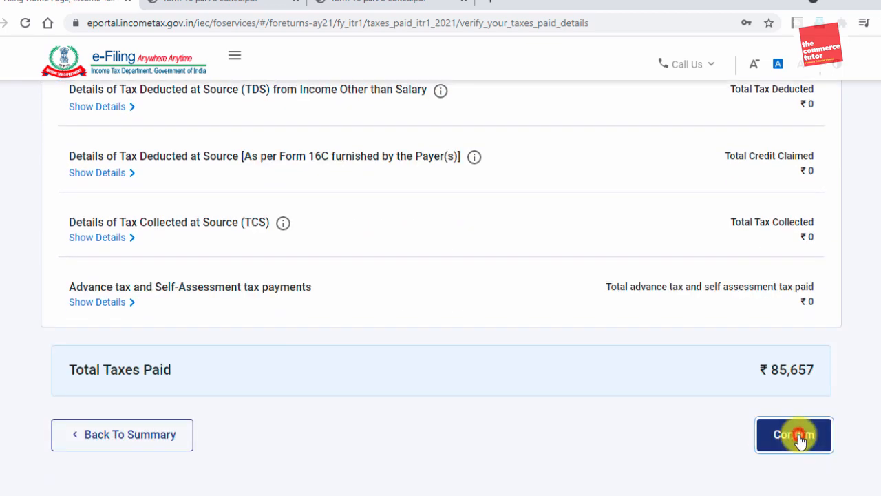
pyautogui.scroll(-6, 588, 365)
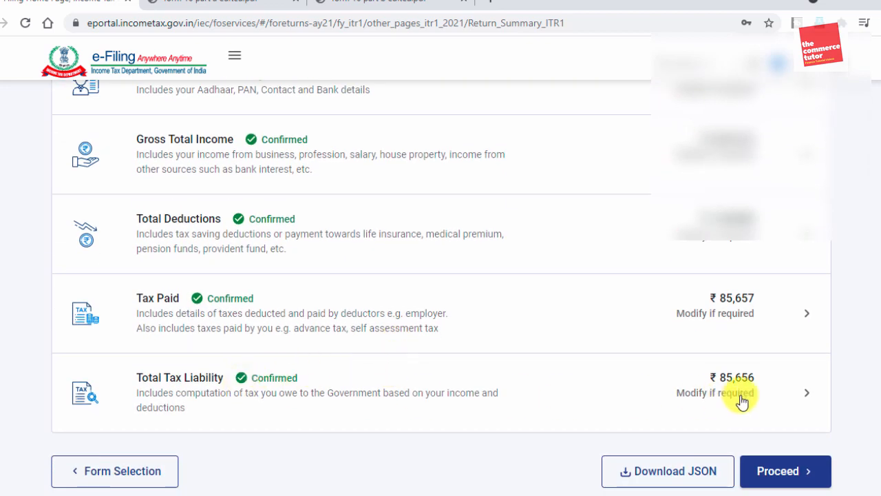
pyautogui.click(744, 391)
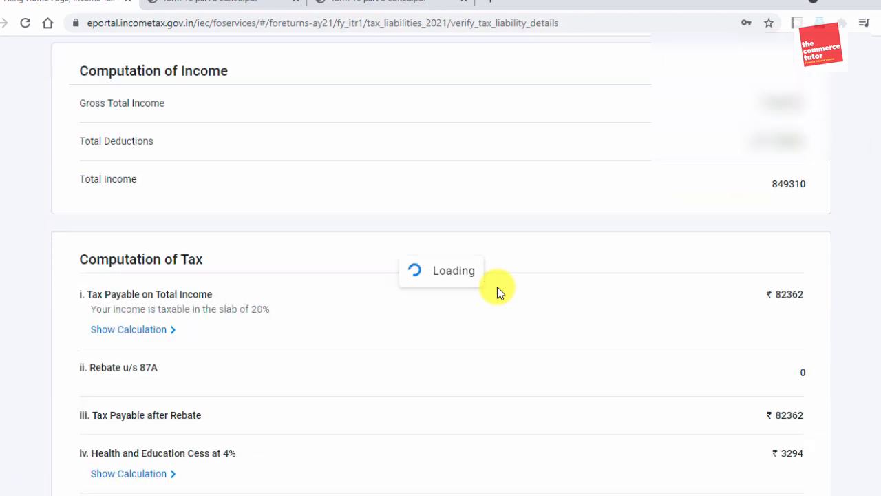
# Step: Verify the income and tax computation, including relief, interest and late fee, and confirm the tax liability to proceed to the tax summary
pyautogui.scroll(-8, 522, 281)
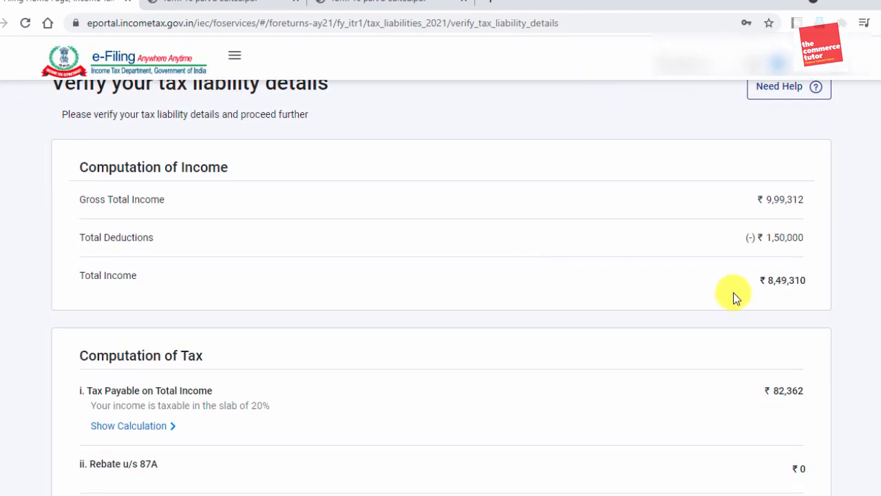
pyautogui.scroll(1, 730, 296)
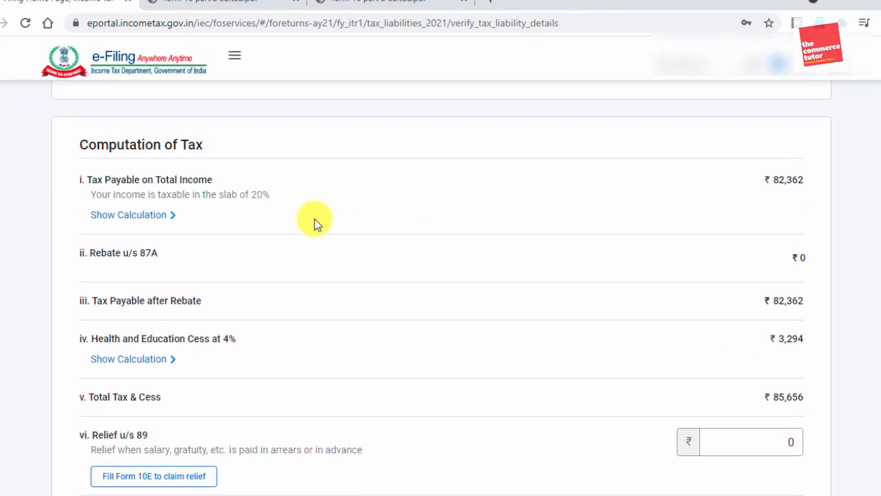
pyautogui.scroll(-1, 624, 260)
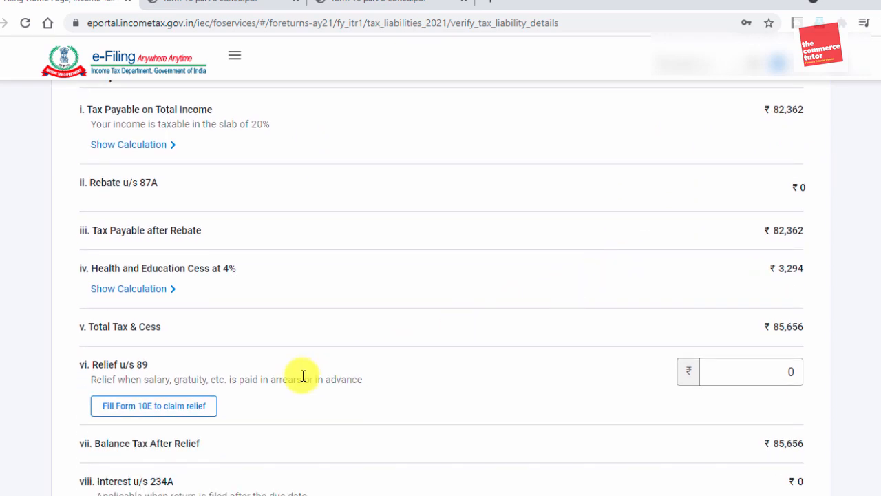
pyautogui.scroll(-2, 399, 362)
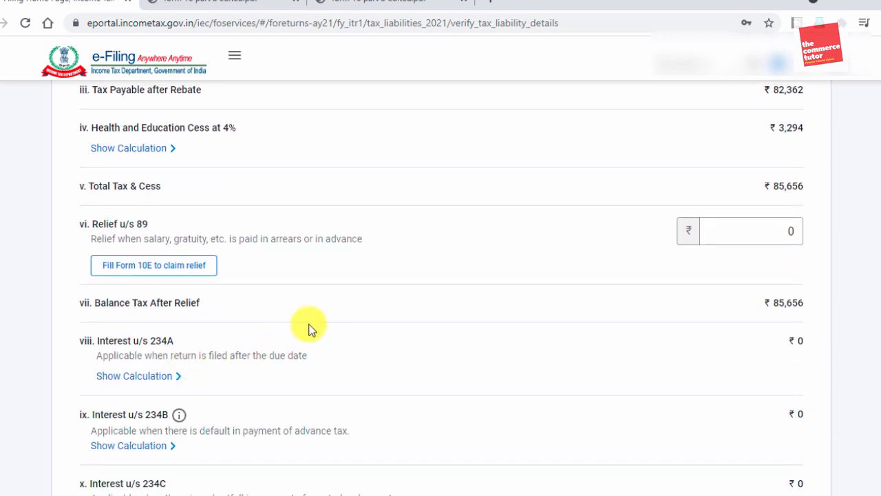
pyautogui.scroll(-2, 640, 355)
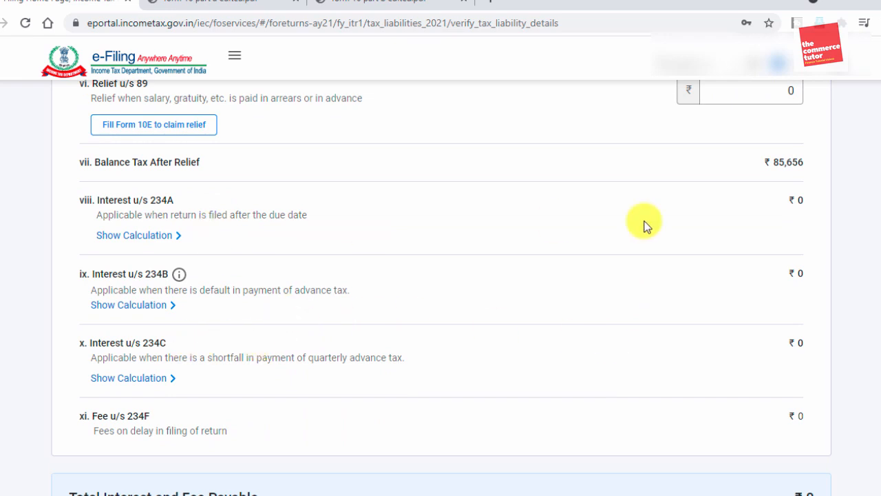
pyautogui.scroll(2, 654, 346)
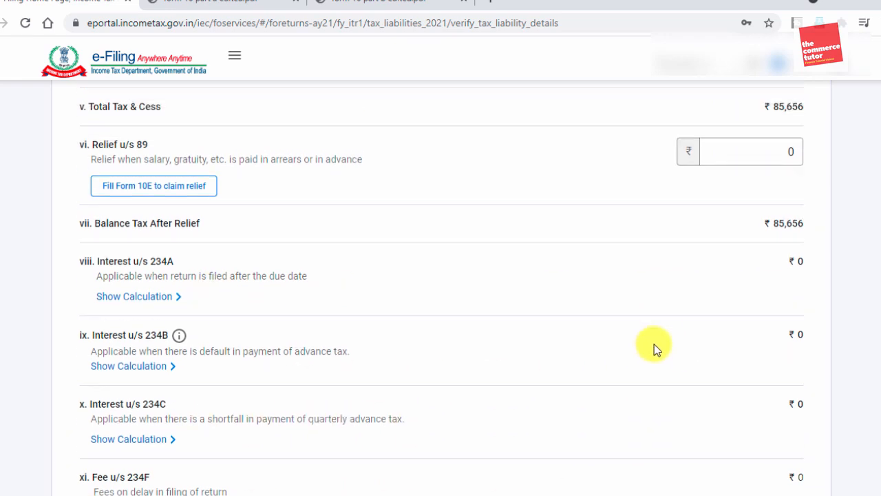
pyautogui.scroll(-6, 83, 308)
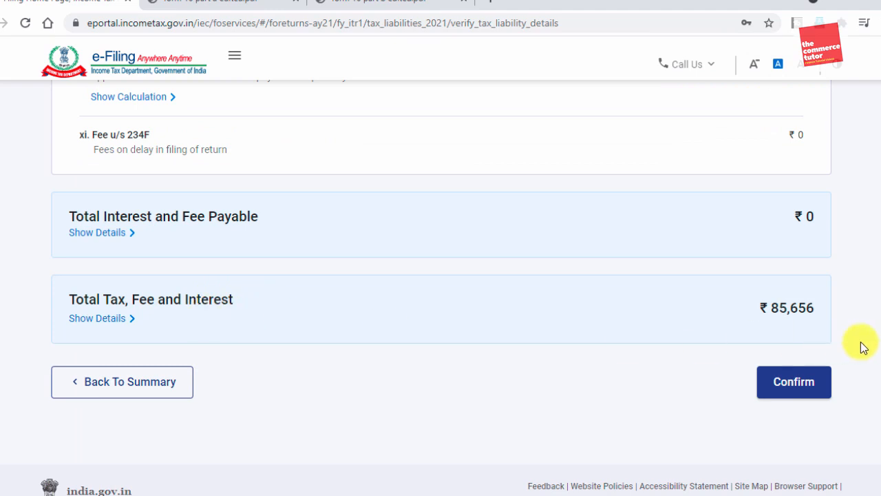
pyautogui.click(791, 382)
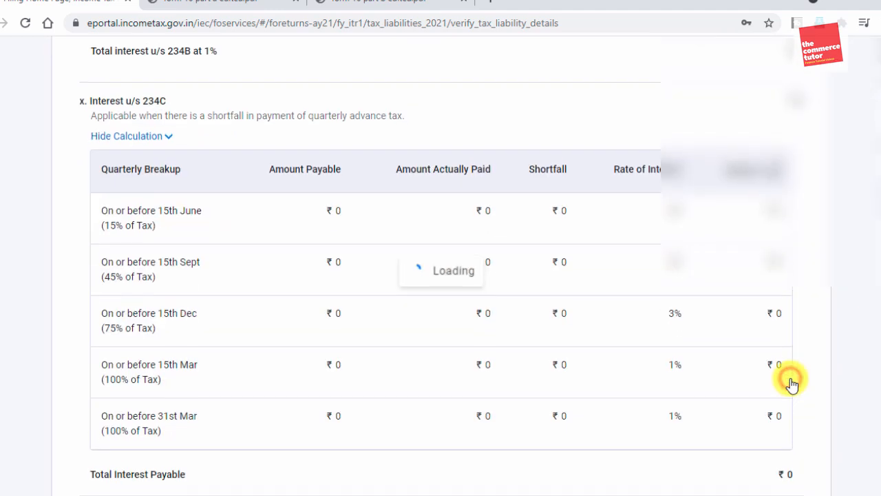
pyautogui.click(779, 405)
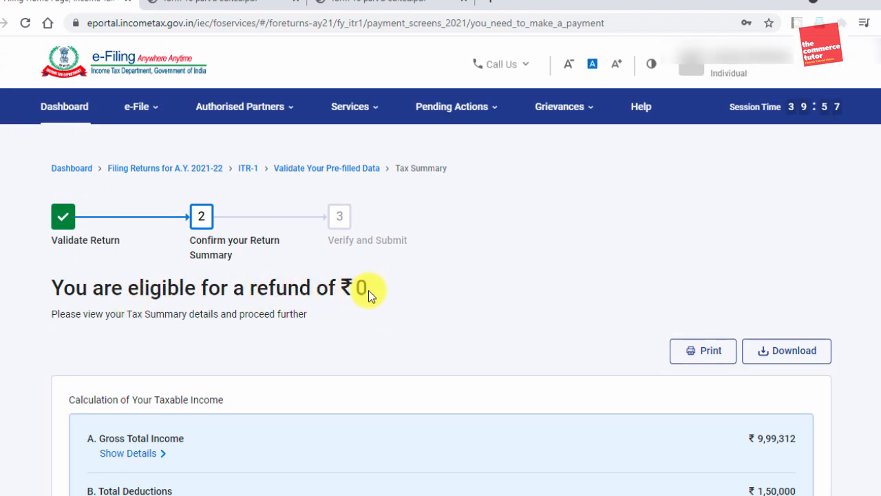
# Step: Compare the total tax, fee and interest with the total tax paid in the tax summary and open the return preview
pyautogui.scroll(-3, 387, 294)
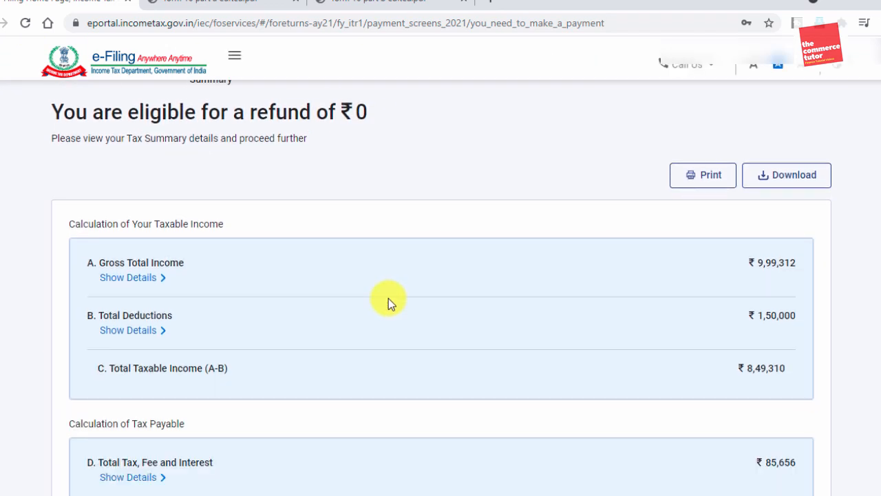
pyautogui.scroll(-2, 419, 318)
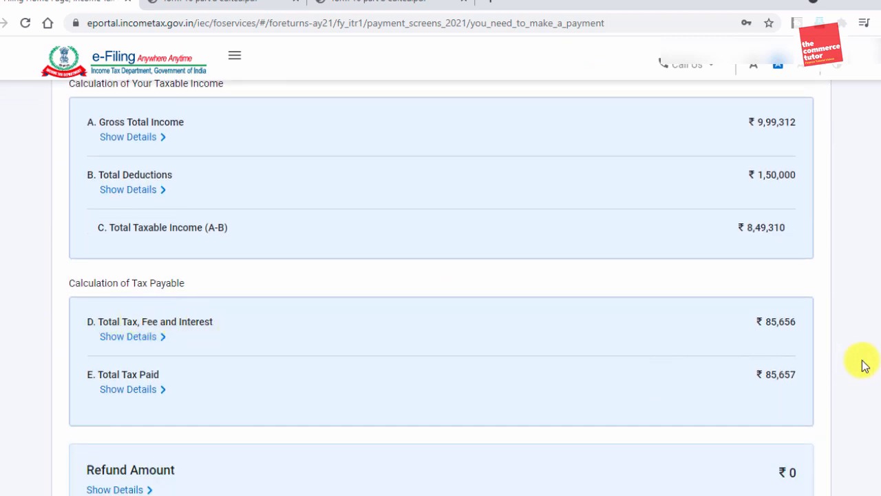
pyautogui.doubleClick(795, 325)
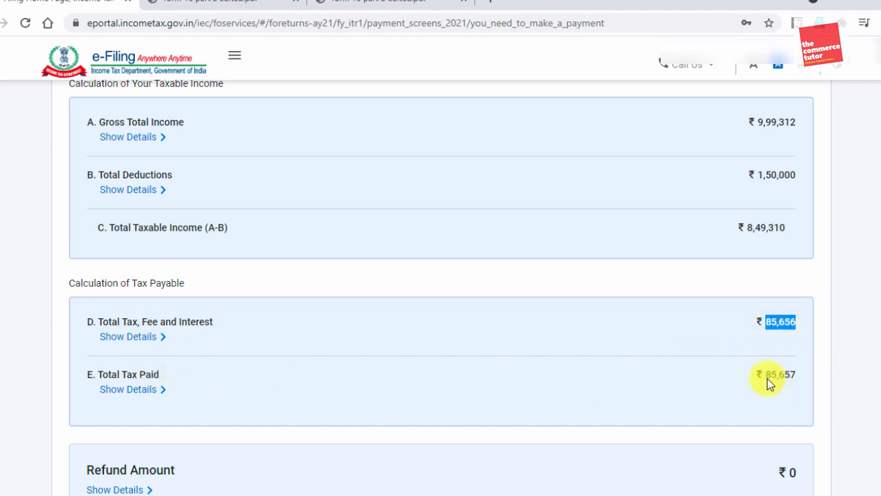
pyautogui.moveTo(766, 378); pyautogui.dragTo(796, 377)
pyautogui.click(793, 378)
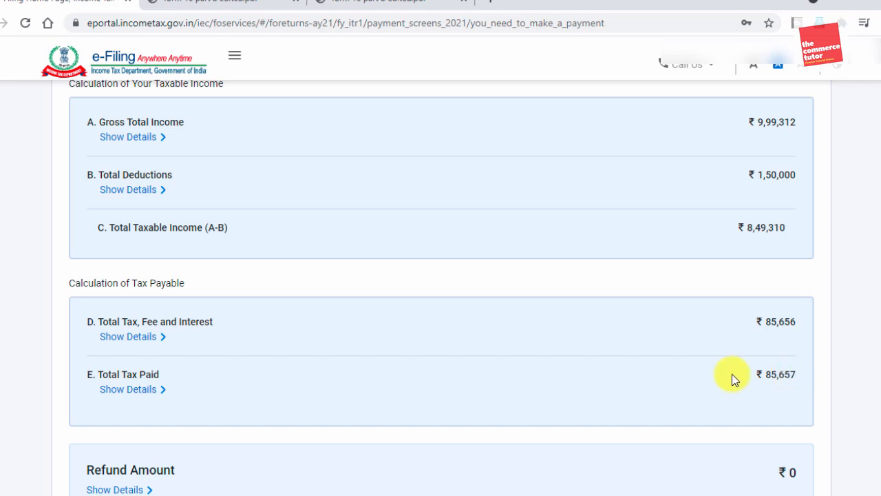
pyautogui.scroll(-1, 732, 373)
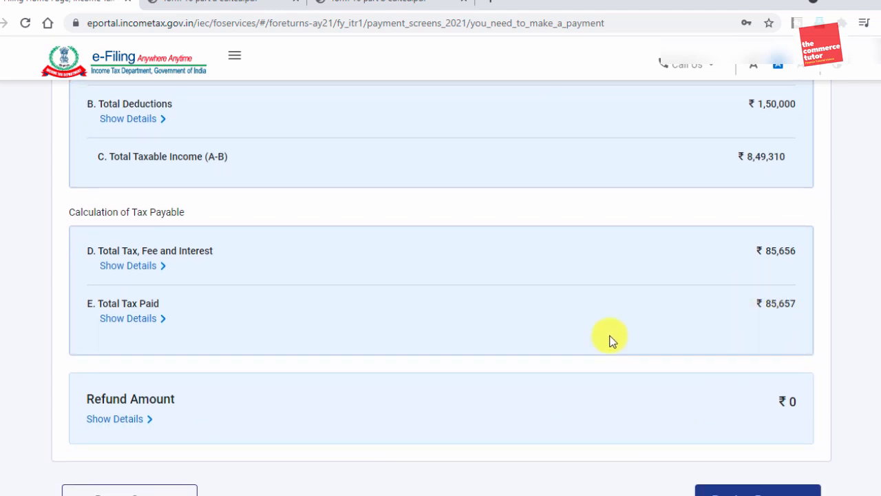
pyautogui.scroll(-1, 611, 339)
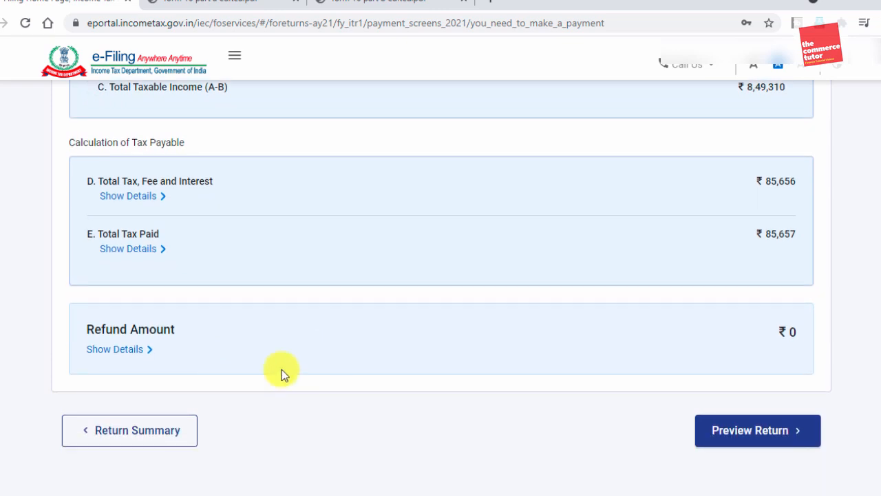
pyautogui.click(766, 431)
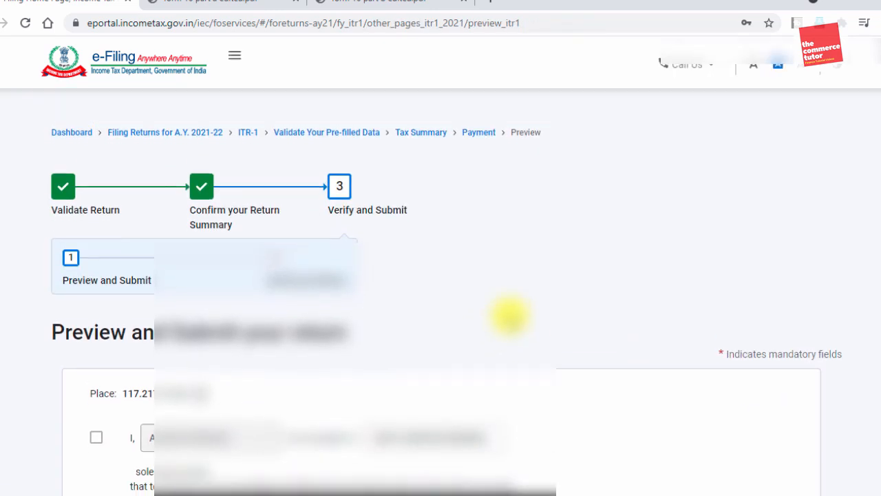
# Step: Tick the declaration checkbox, leave the Tax Return Preparer details blank, and proceed to the return preview
pyautogui.scroll(-4, 503, 318)
pyautogui.scroll(-1, 521, 316)
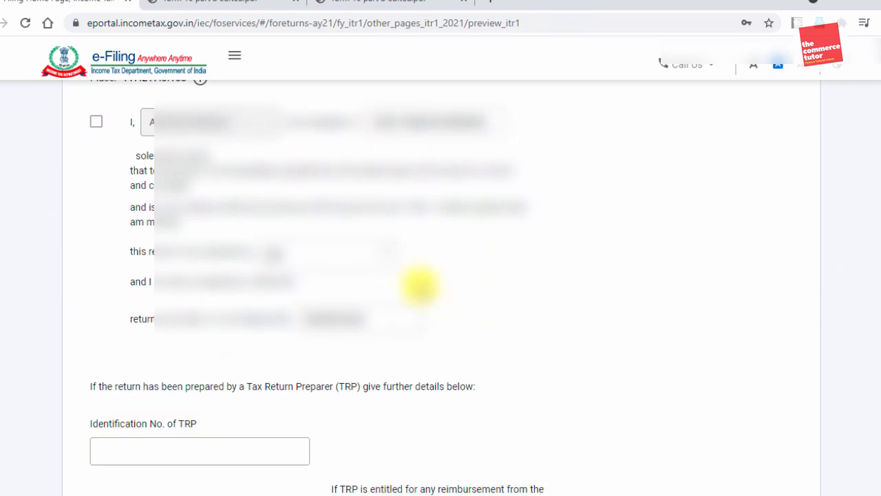
pyautogui.click(95, 124)
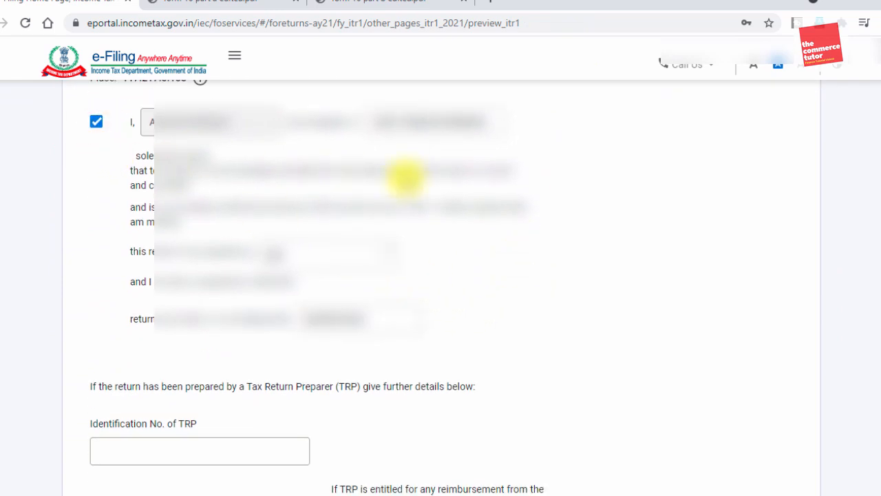
pyautogui.scroll(-2, 528, 369)
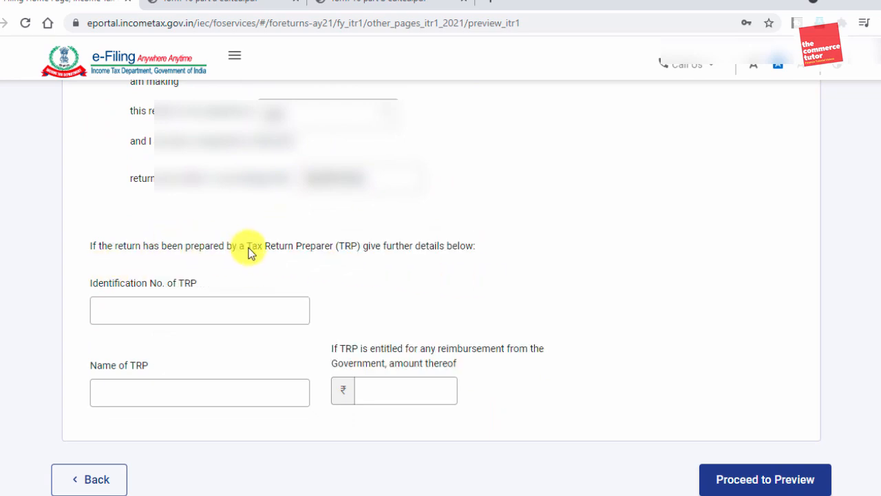
pyautogui.moveTo(247, 245); pyautogui.dragTo(310, 256)
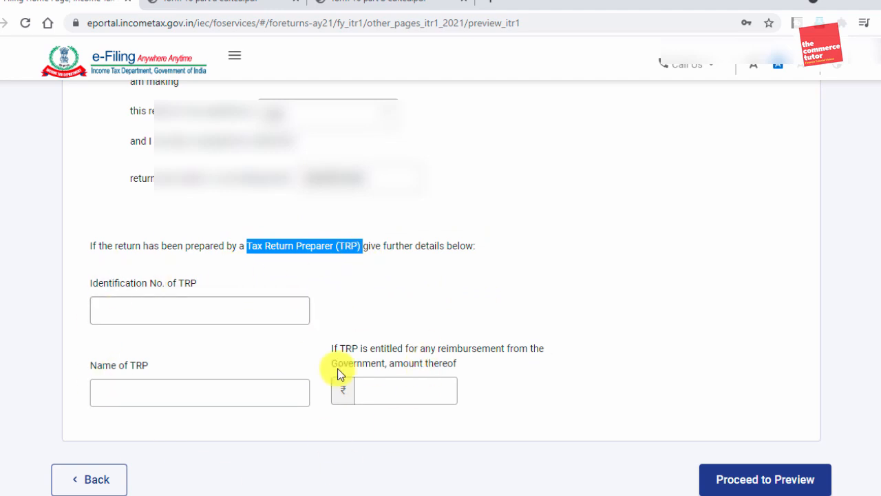
pyautogui.scroll(3, 537, 347)
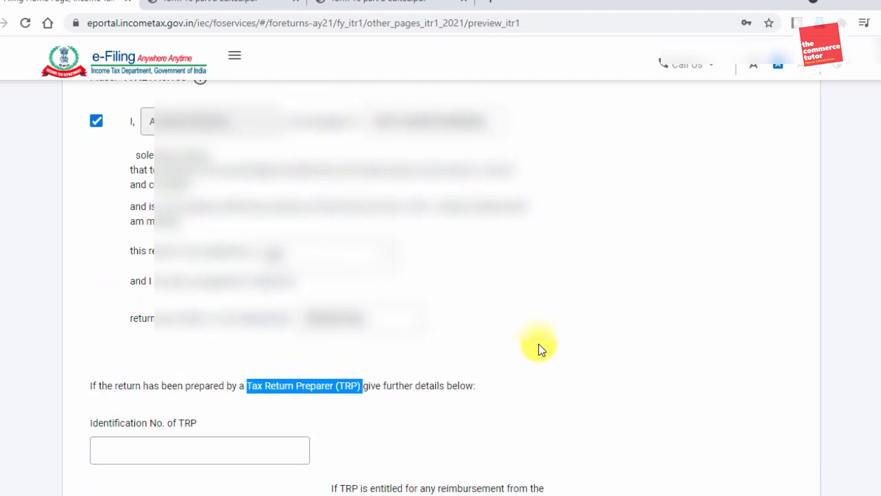
pyautogui.scroll(-3, 539, 348)
pyautogui.click(774, 486)
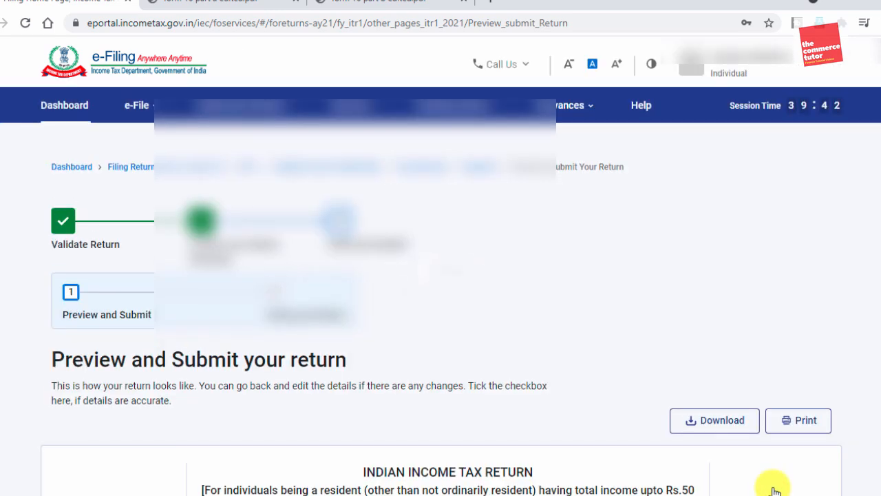
# Step: Compare the gross salary, perquisites and profits in lieu of salary in the return preview with Form 16 Part B
pyautogui.scroll(-5, 502, 357)
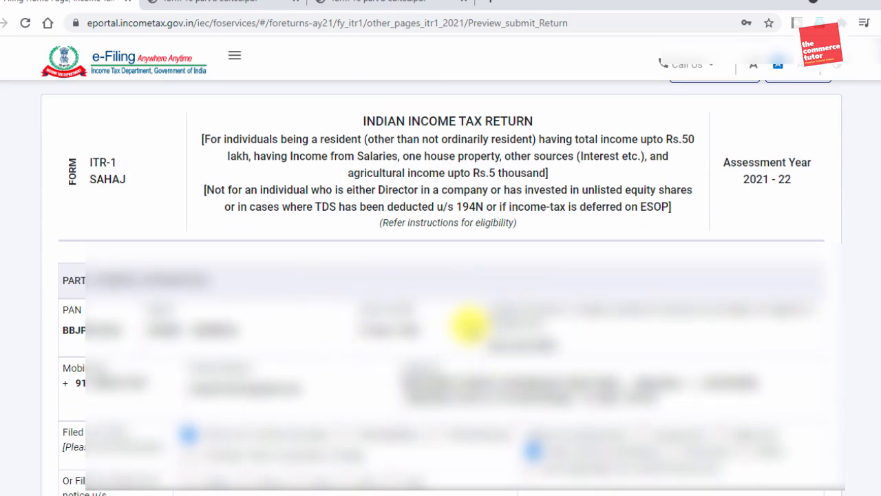
pyautogui.scroll(-4, 470, 322)
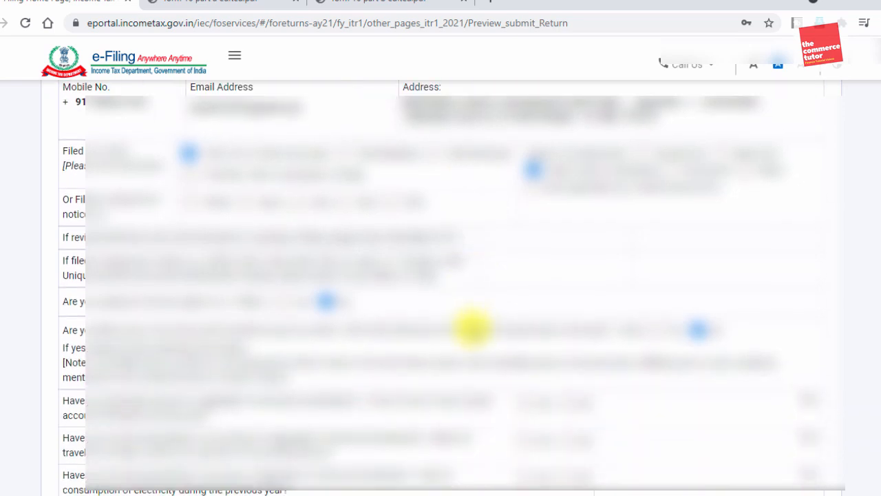
pyautogui.scroll(-5, 472, 329)
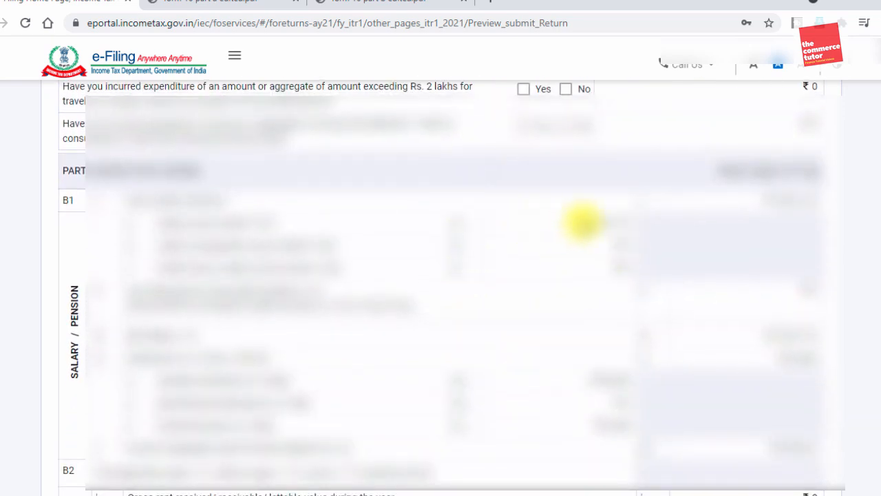
pyautogui.scroll(-3, 588, 256)
pyautogui.scroll(2, 575, 276)
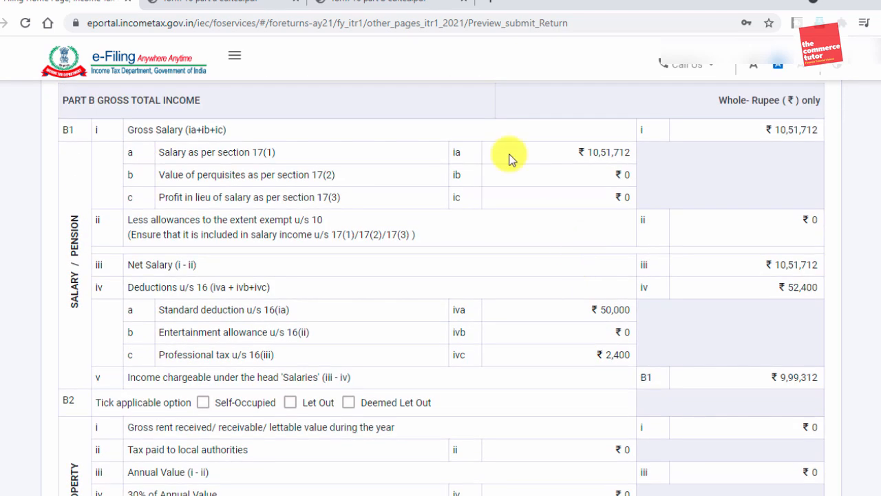
pyautogui.click(384, 4)
pyautogui.scroll(10, 492, 256)
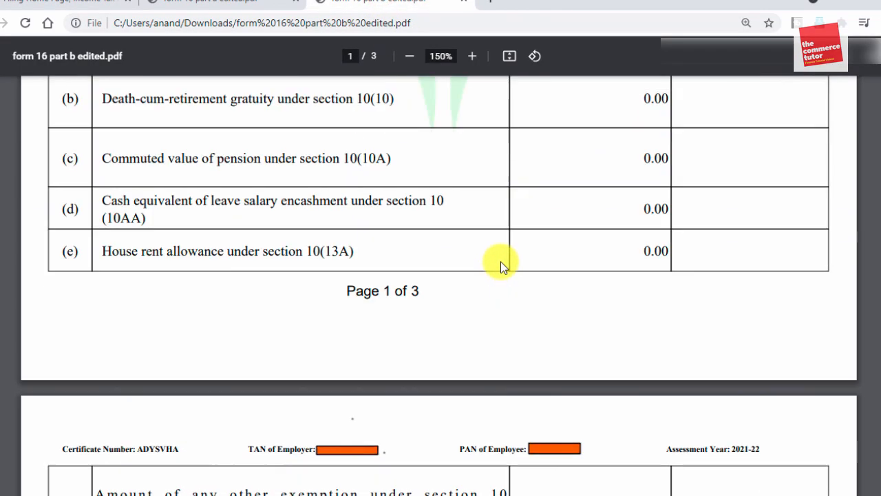
pyautogui.scroll(8, 501, 261)
pyautogui.scroll(-3, 502, 265)
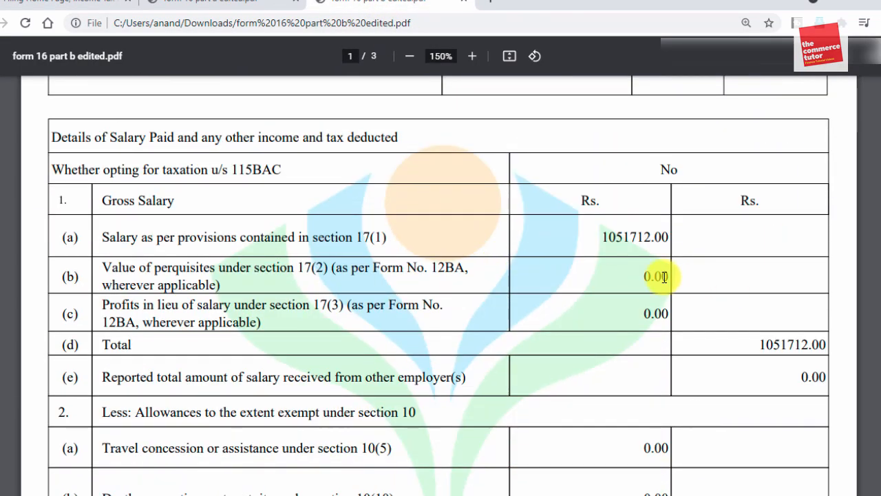
pyautogui.scroll(-1, 705, 344)
pyautogui.click(50, 8)
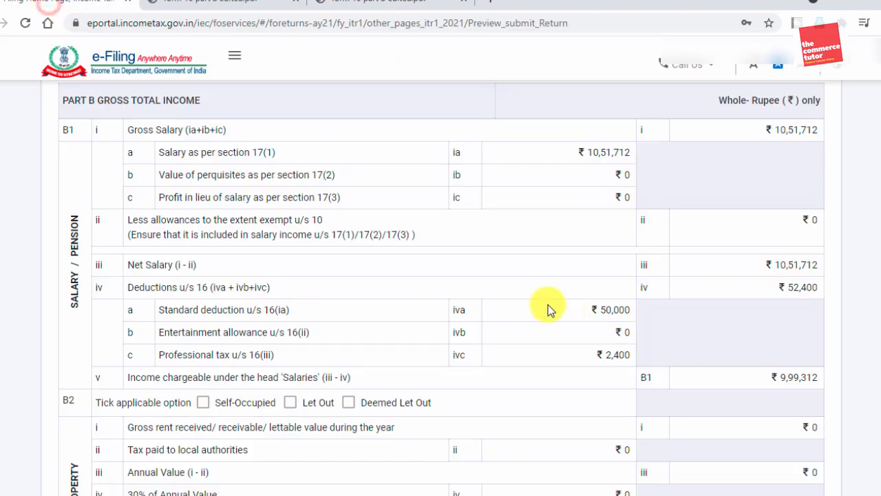
# Step: Review the house property, deductions and remaining sections of the return preview and proceed to validation
pyautogui.scroll(-3, 528, 316)
pyautogui.scroll(-2, 530, 321)
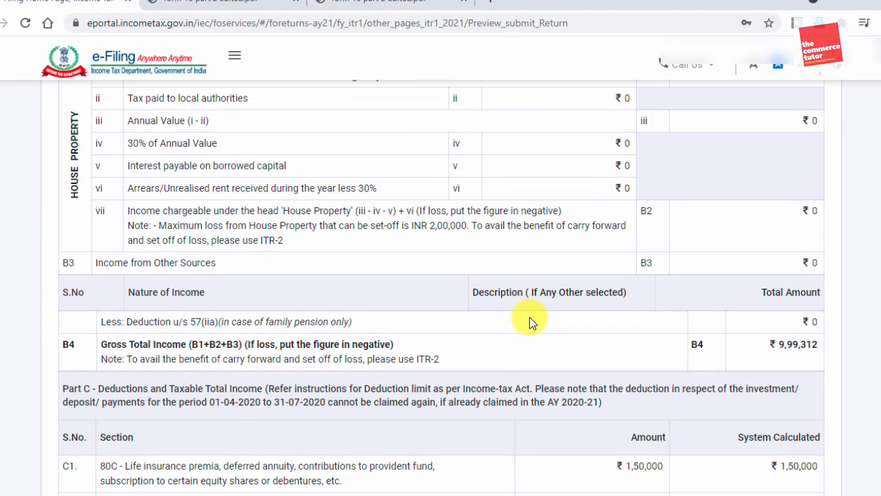
pyautogui.scroll(-15, 529, 317)
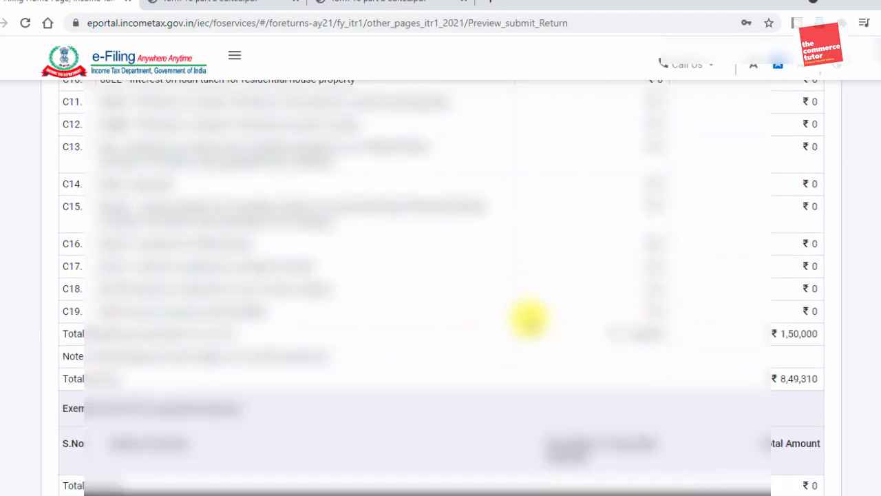
pyautogui.scroll(-15, 529, 319)
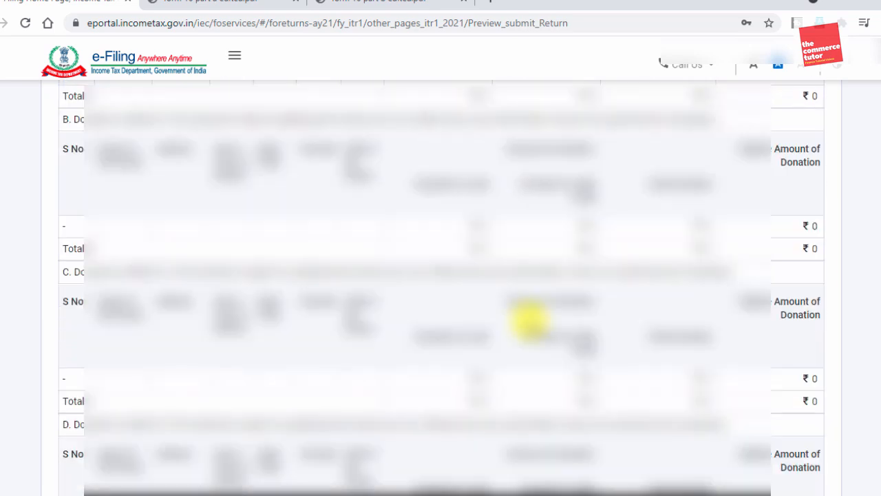
pyautogui.scroll(-15, 529, 320)
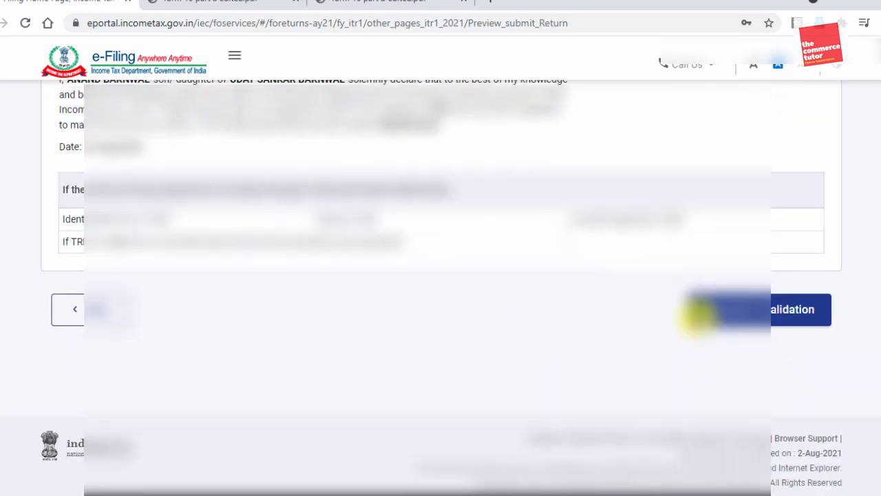
pyautogui.click(740, 312)
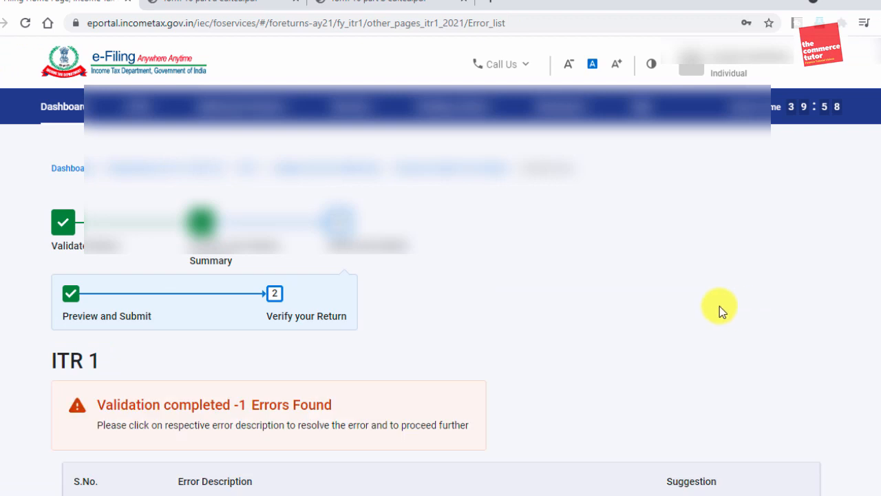
# Step: Review the validation error list and open the error about the missing dropdown selection
pyautogui.scroll(-1, 406, 320)
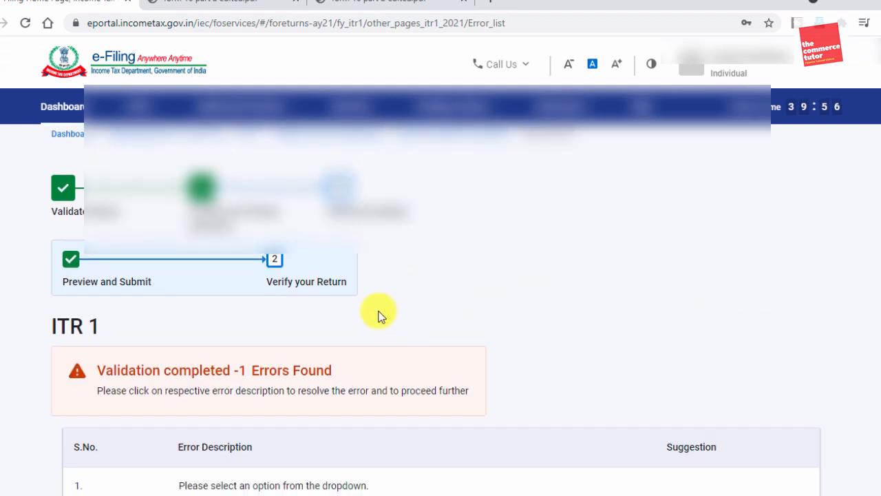
pyautogui.scroll(-2, 456, 345)
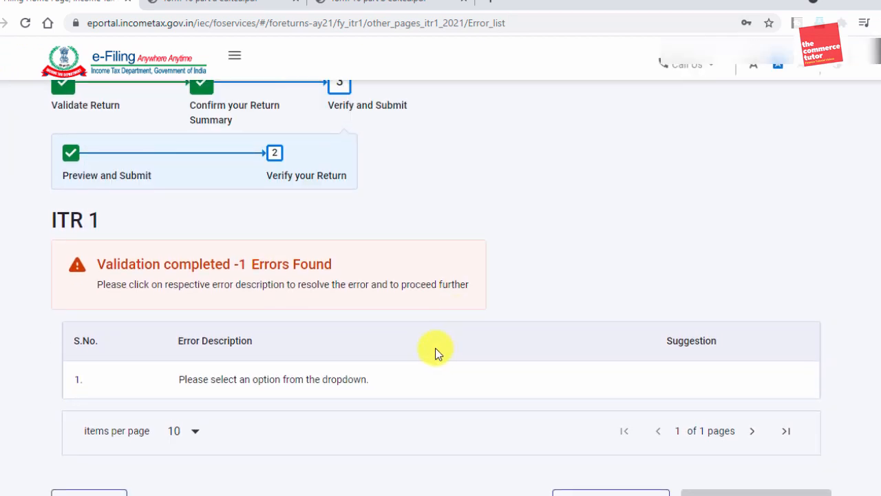
pyautogui.scroll(-3, 435, 347)
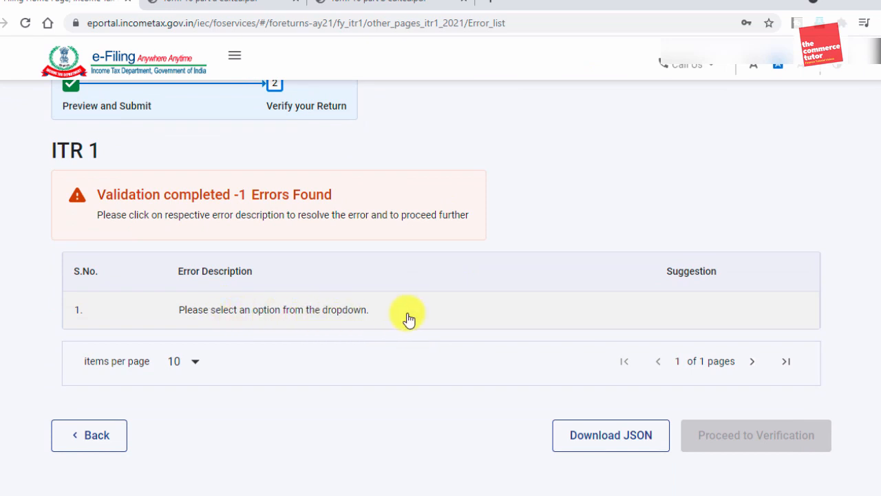
pyautogui.click(224, 309)
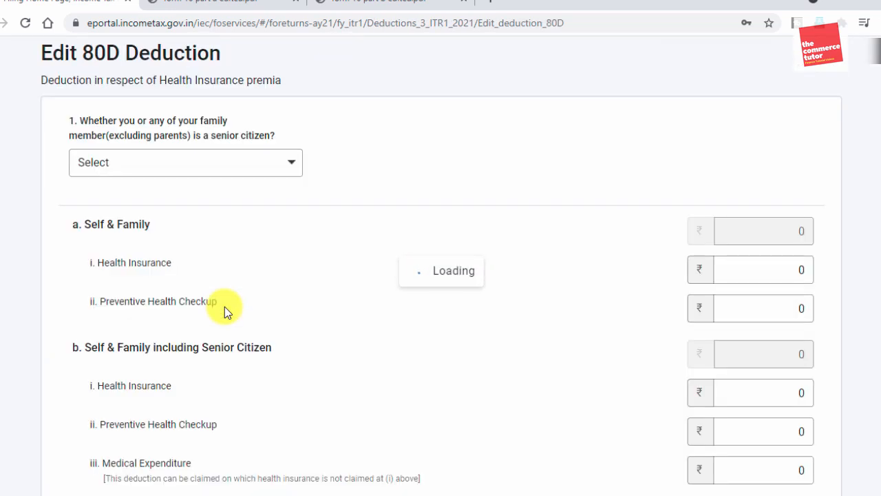
# Step: Answer the 80D question on a senior citizen in the family with "Not claiming for Self/Family"
pyautogui.scroll(-1, 398, 296)
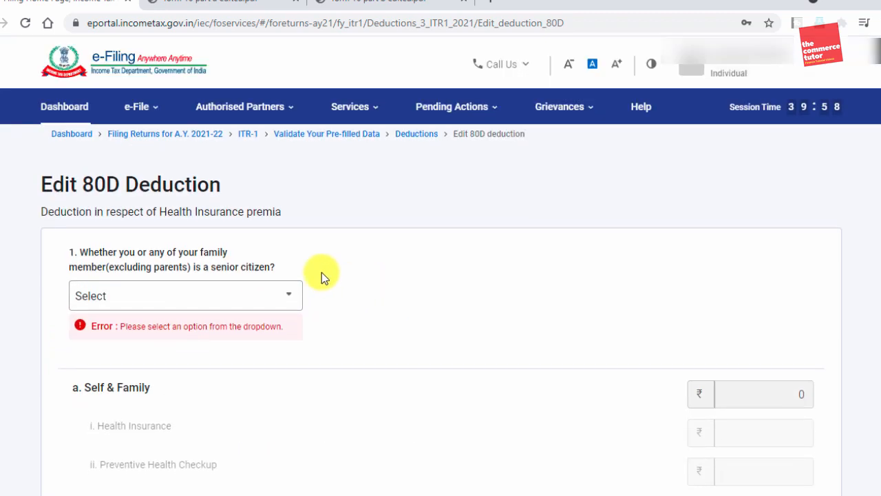
pyautogui.scroll(1, 321, 272)
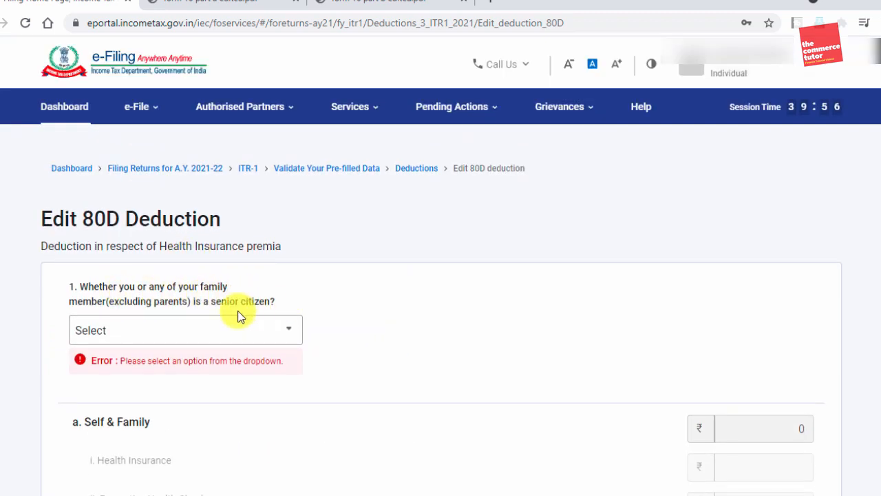
pyautogui.click(190, 340)
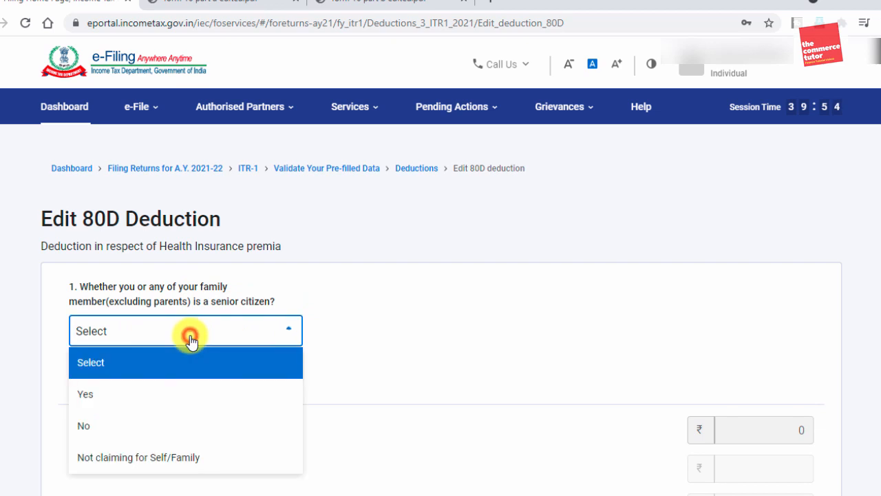
pyautogui.scroll(-3, 180, 348)
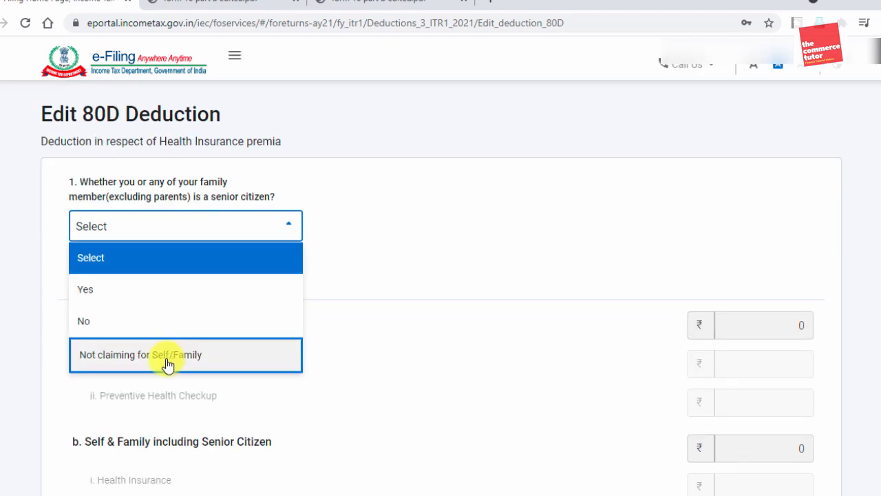
pyautogui.click(168, 365)
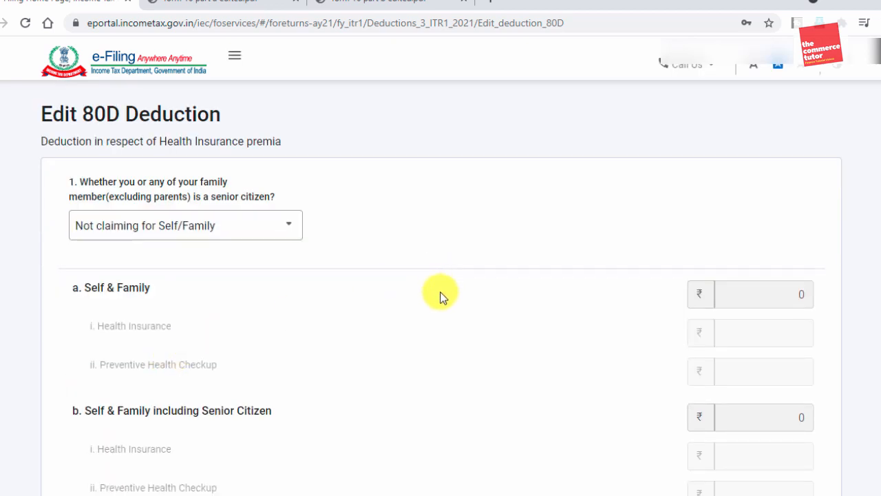
# Step: Answer the 80D question on senior citizen parents with "Not claiming for parents" and save the deduction
pyautogui.scroll(-7, 440, 296)
pyautogui.scroll(2, 191, 275)
pyautogui.click(189, 275)
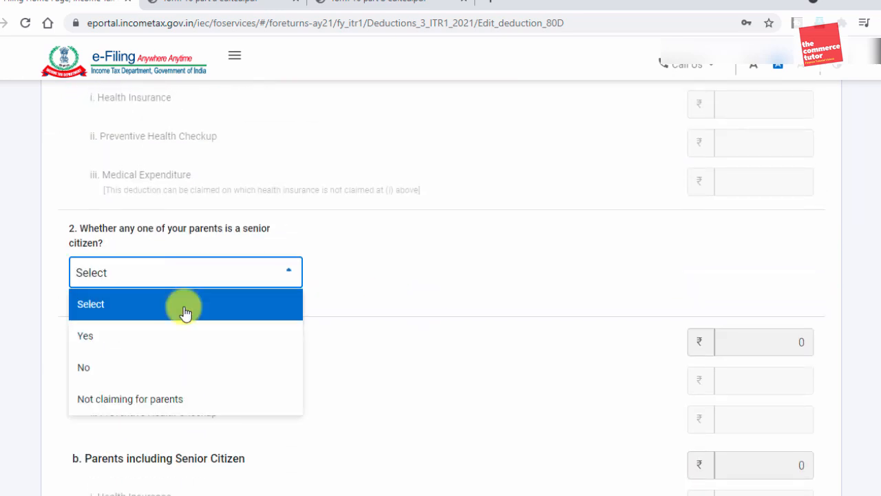
pyautogui.click(171, 399)
pyautogui.scroll(-5, 540, 286)
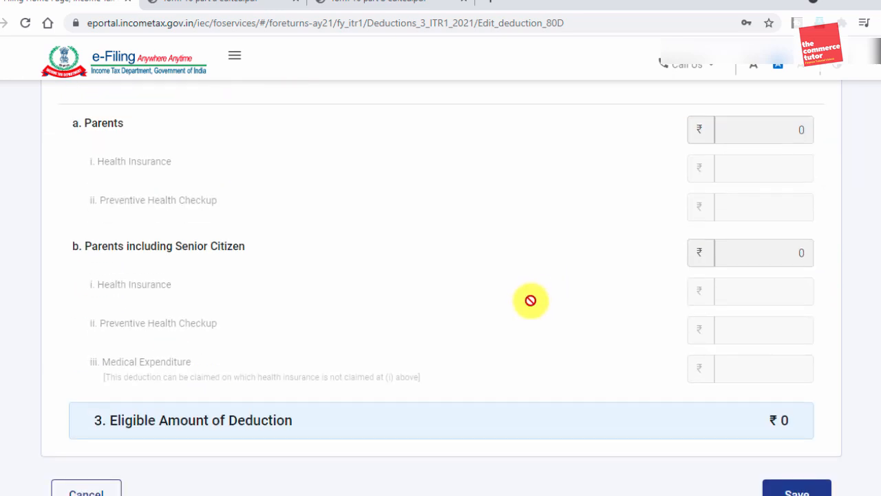
pyautogui.click(791, 305)
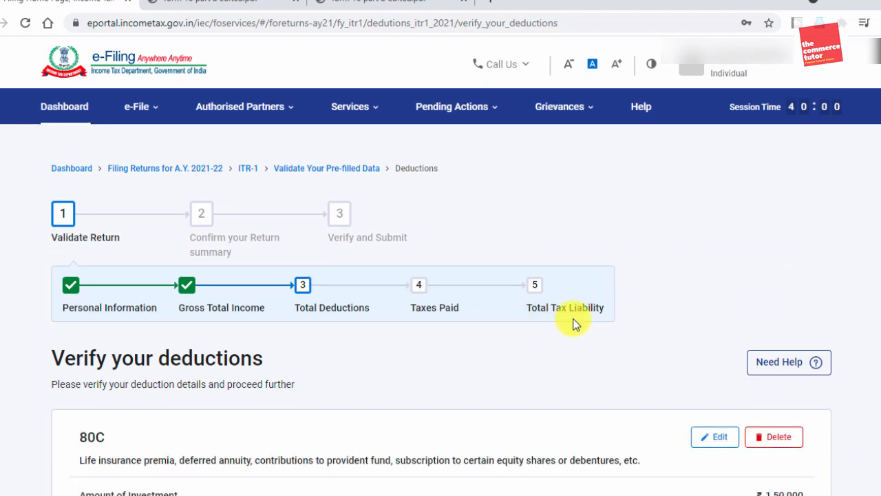
# Step: Verify the 80C and 80D entries and total deductions, and confirm the deductions section
pyautogui.scroll(-3, 565, 320)
pyautogui.scroll(-5, 565, 322)
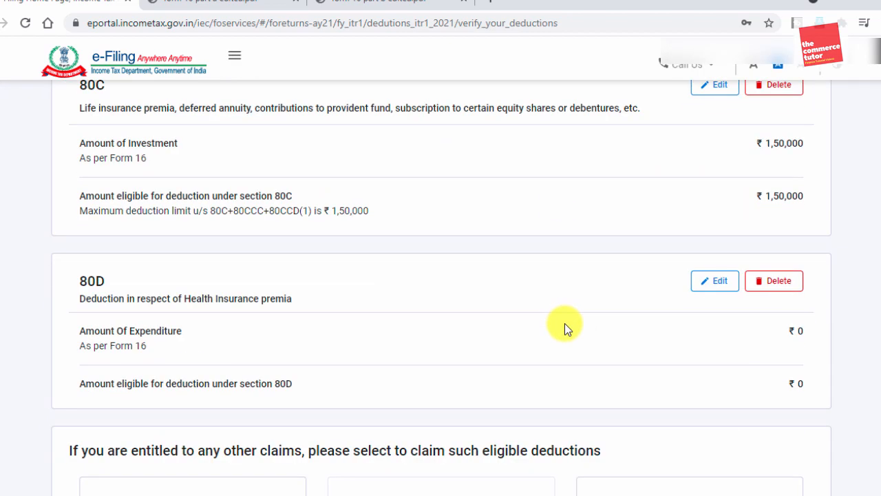
pyautogui.scroll(-5, 565, 323)
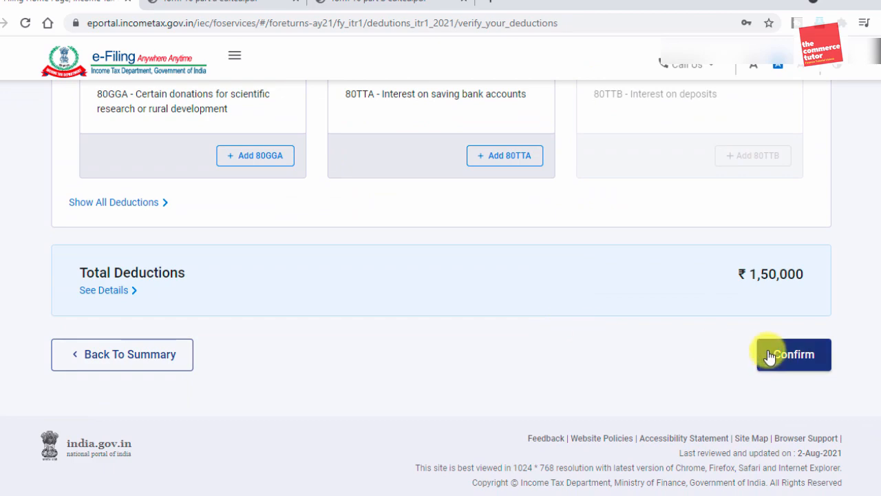
pyautogui.click(792, 351)
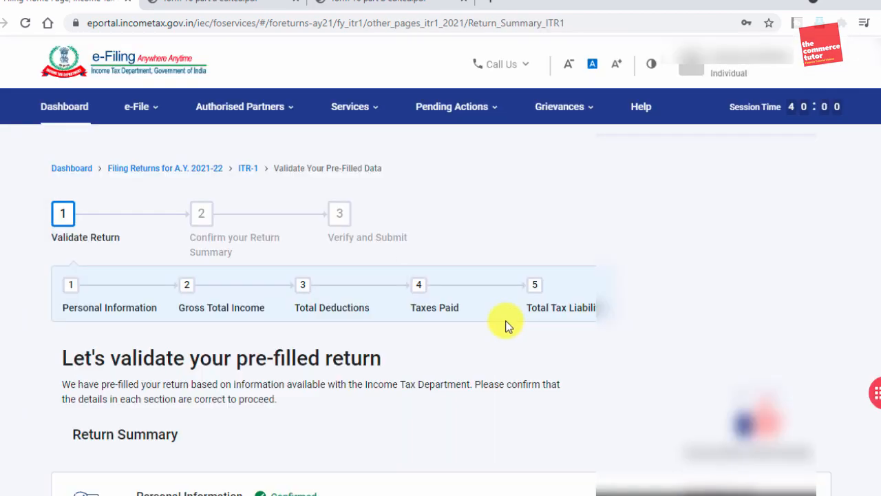
# Step: Proceed from the return summary to the tax summary and review the taxable income and tax payable calculation
pyautogui.scroll(-9, 501, 324)
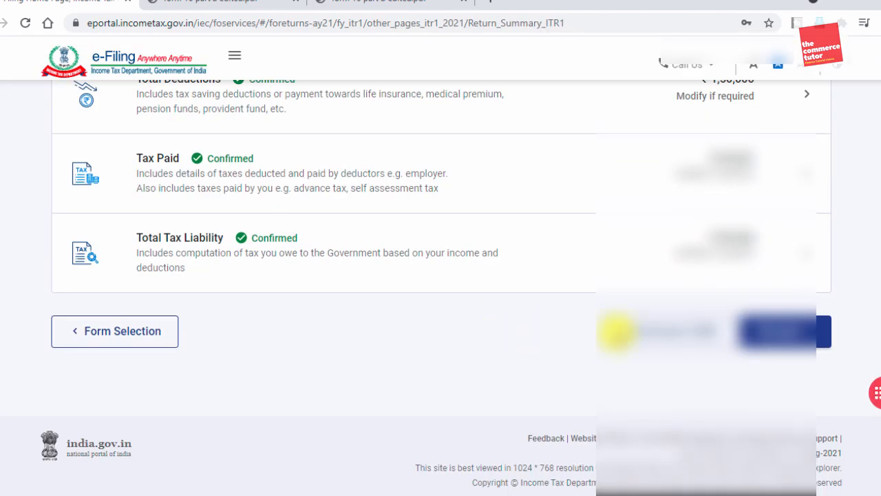
pyautogui.click(771, 331)
pyautogui.scroll(-5, 497, 285)
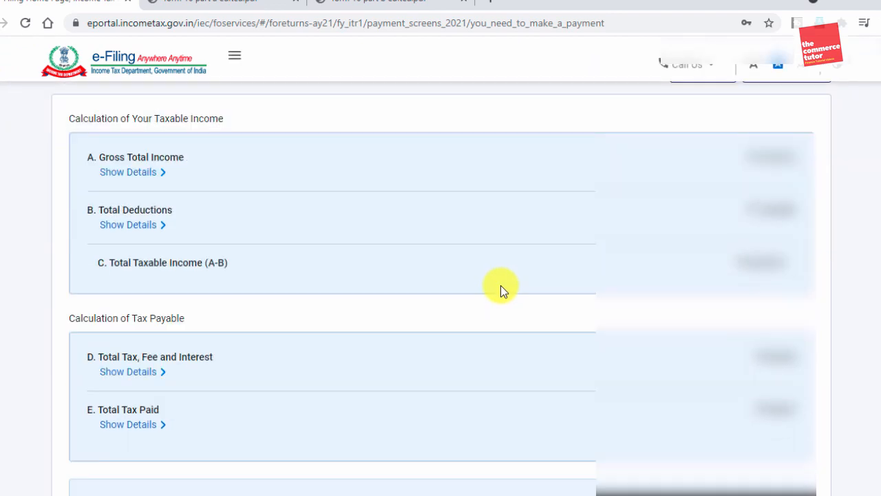
# Step: Proceed from the tax summary to the declaration page and open the preview of the return
pyautogui.scroll(-5, 500, 285)
pyautogui.click(737, 331)
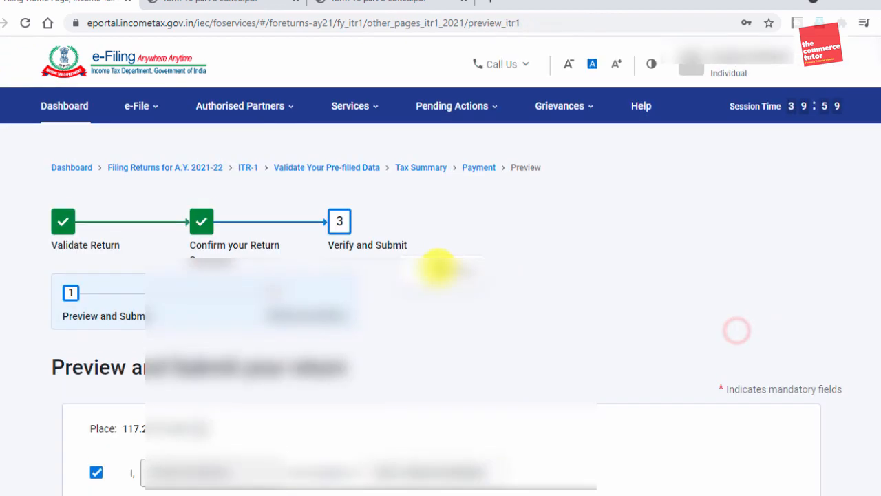
pyautogui.scroll(-10, 491, 269)
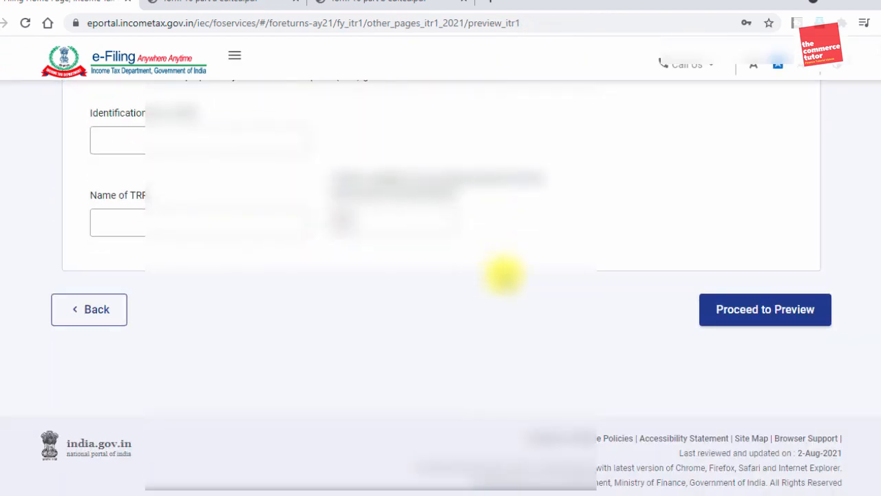
pyautogui.click(718, 305)
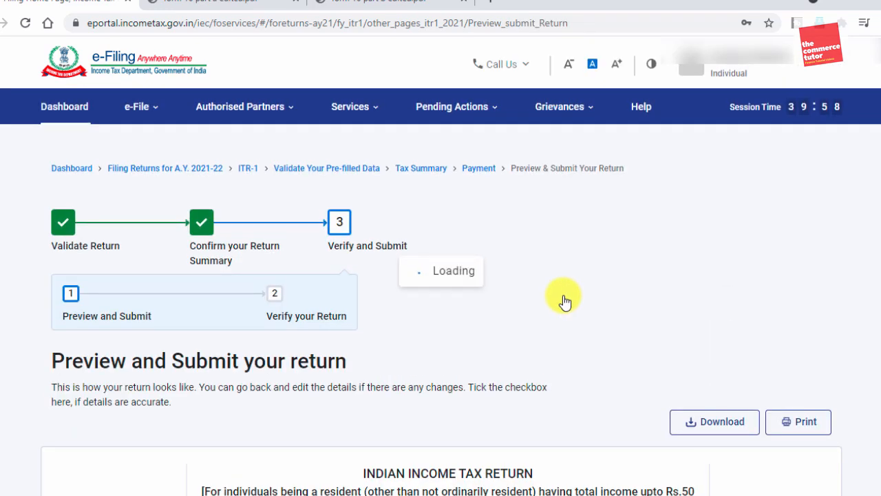
# Step: Review the full ITR-1 preview and proceed to validate the return
pyautogui.scroll(-20, 563, 301)
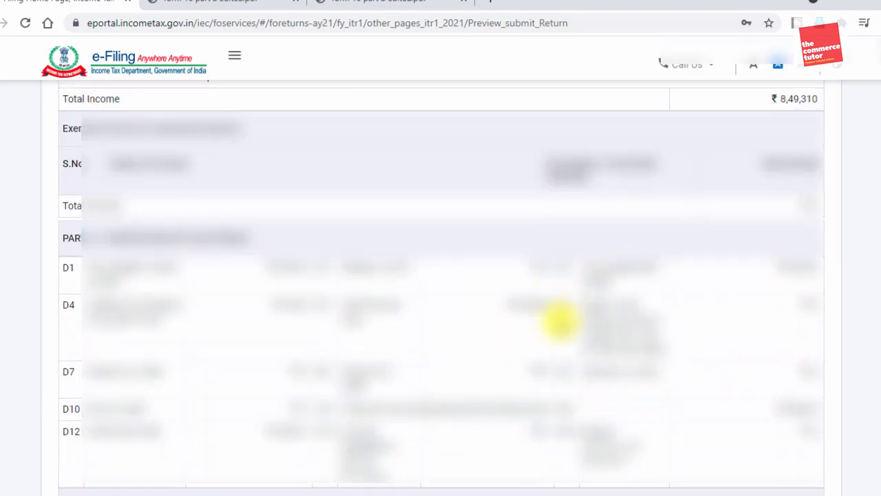
pyautogui.scroll(-20, 563, 321)
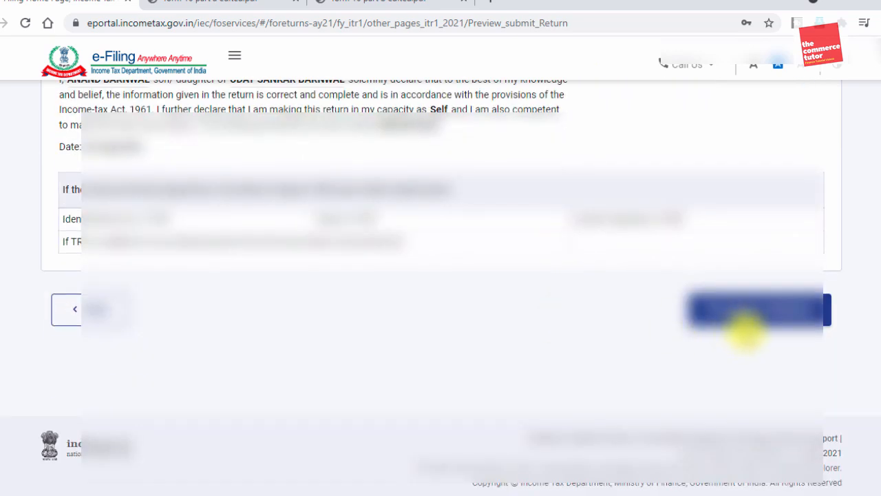
pyautogui.click(750, 317)
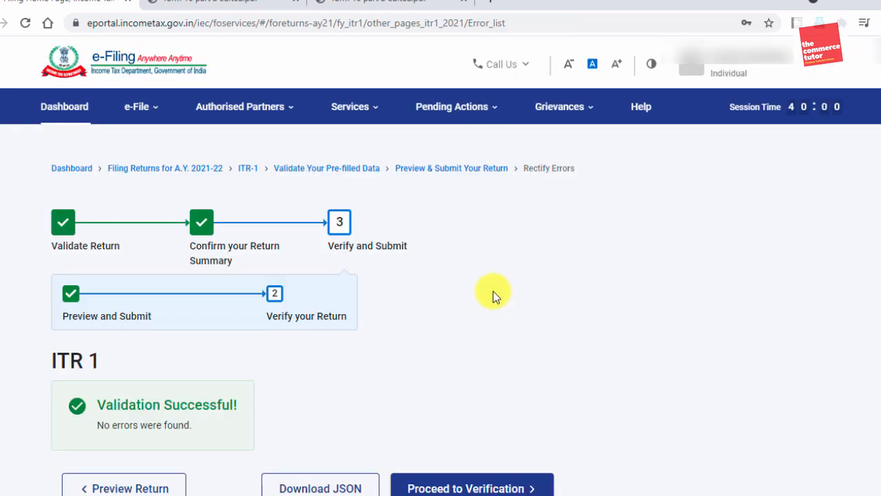
# Step: Proceed to verification of the validated return and continue with the "e-Verify Now" method
pyautogui.scroll(-2, 468, 292)
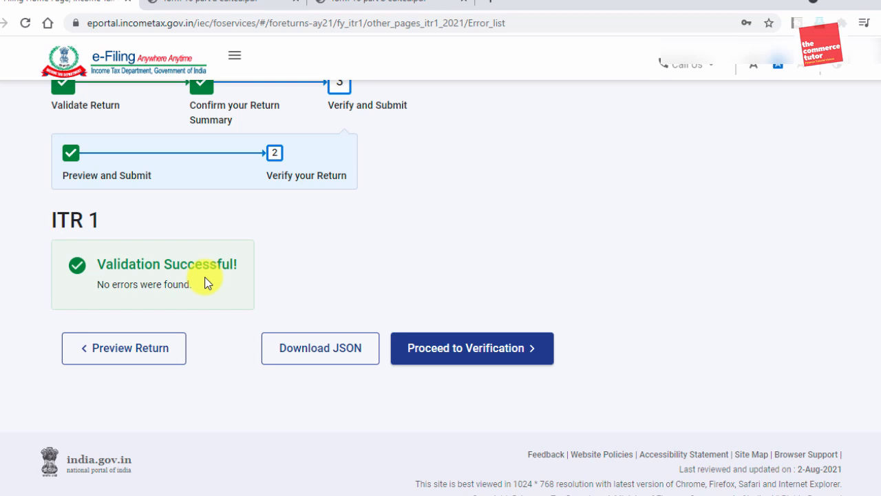
pyautogui.click(478, 356)
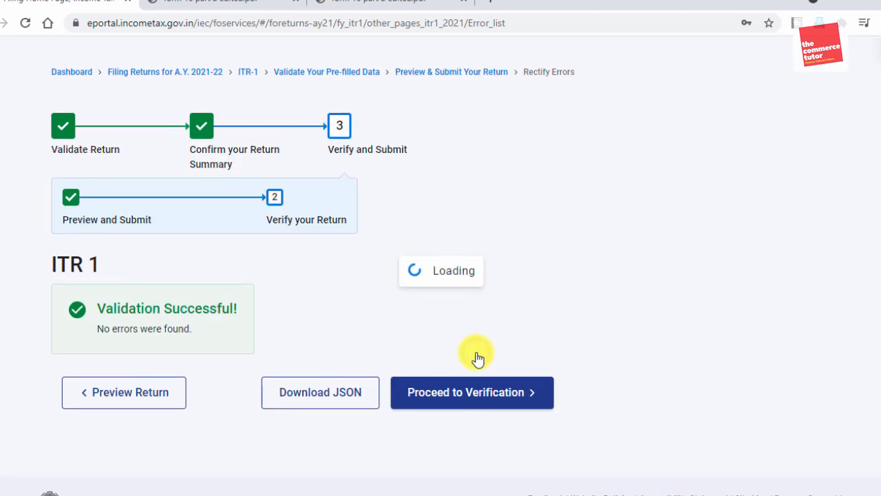
pyautogui.scroll(-2, 478, 355)
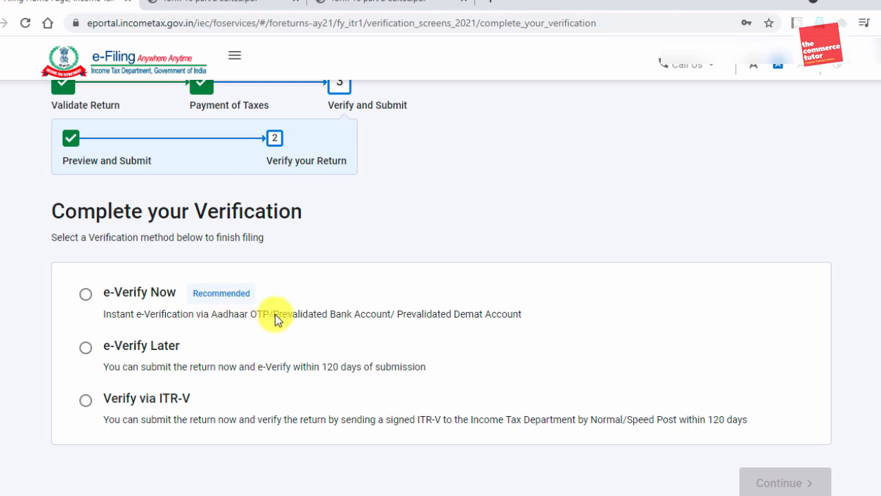
pyautogui.click(86, 294)
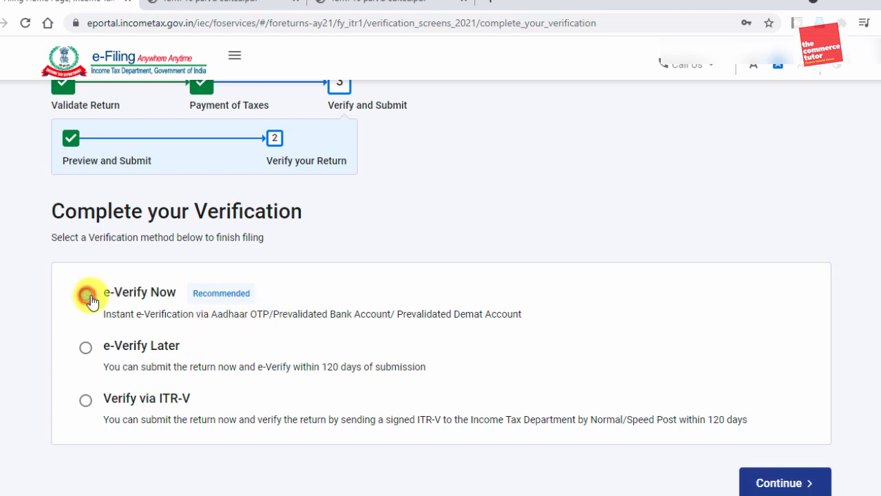
pyautogui.scroll(-1, 442, 273)
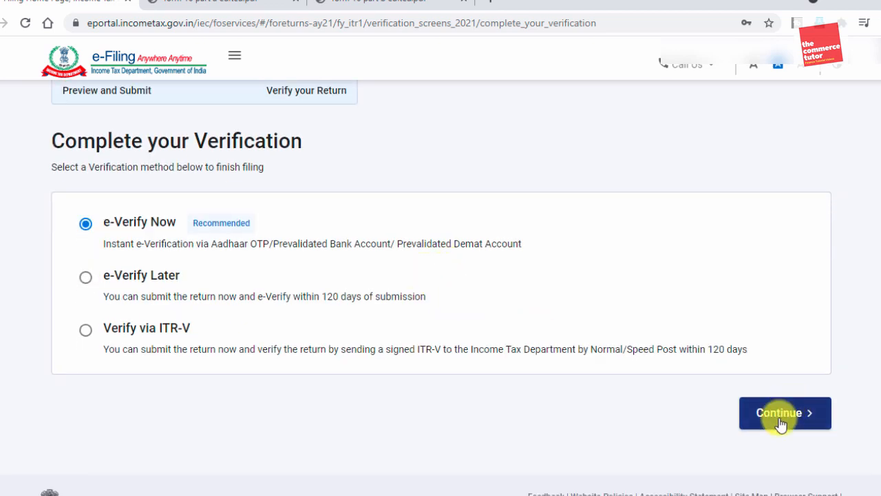
pyautogui.click(780, 421)
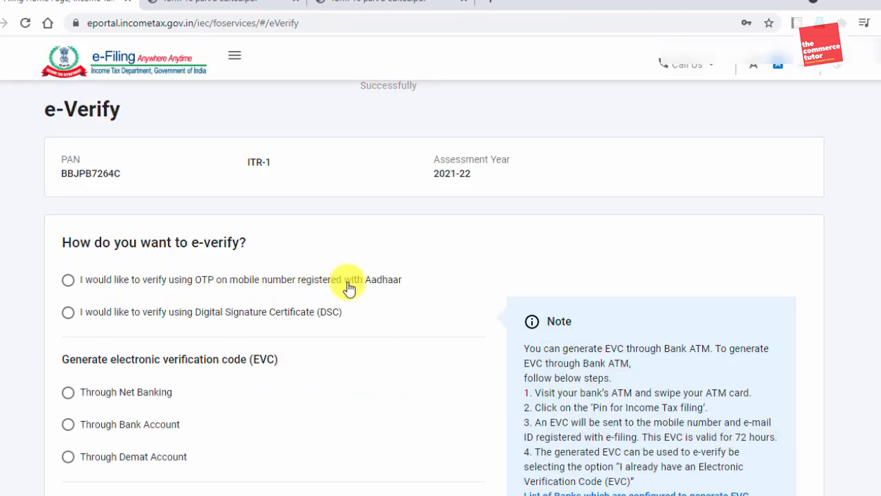
# Step: Choose e-verification by OTP on the Aadhaar-registered mobile number, agree to validate the Aadhaar details and generate the OTP
pyautogui.click(60, 279)
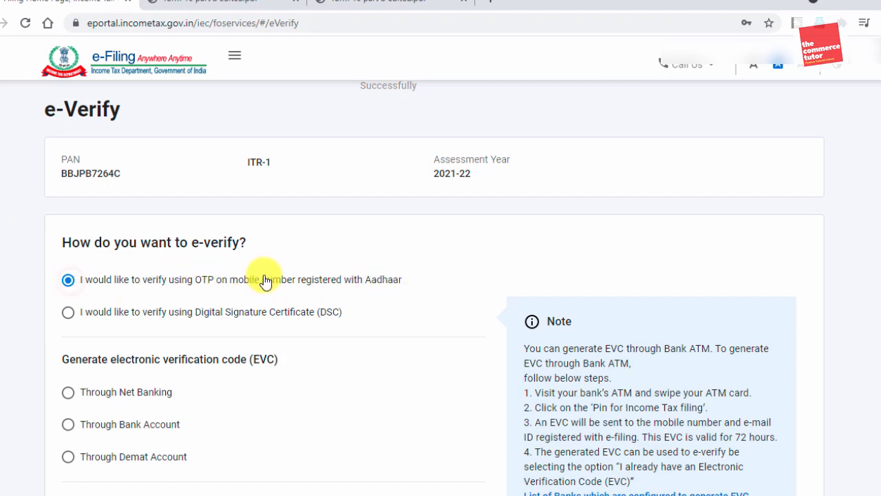
pyautogui.scroll(-2, 269, 279)
pyautogui.scroll(-1, 272, 285)
pyautogui.click(764, 410)
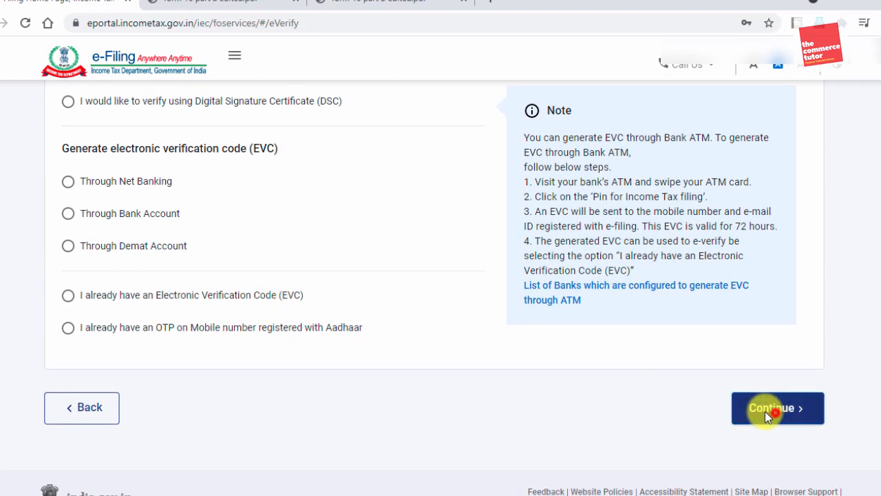
pyautogui.click(270, 308)
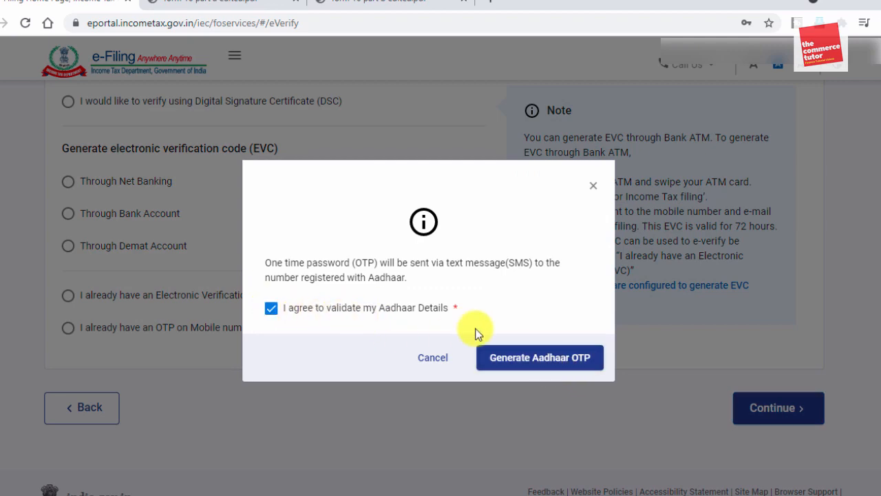
pyautogui.click(521, 355)
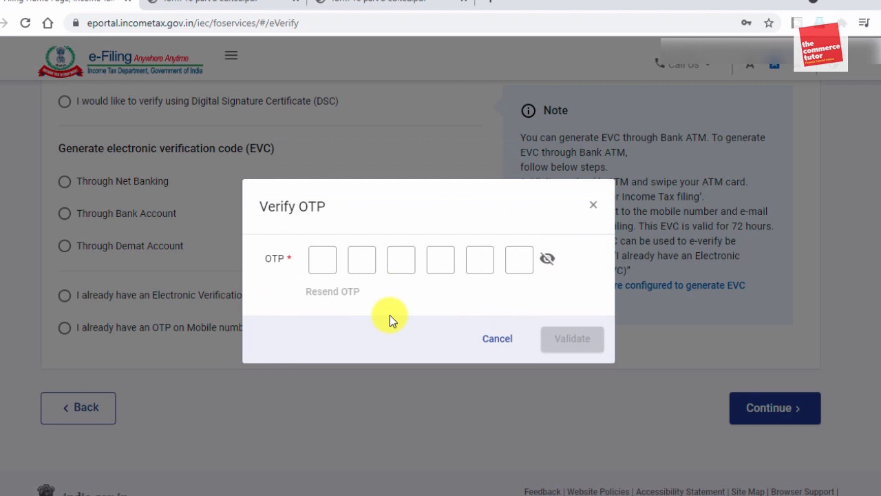
# Step: Enter the Aadhaar OTP and validate it
pyautogui.click(324, 259)
pyautogui.hotkey('ctrl', 'v')
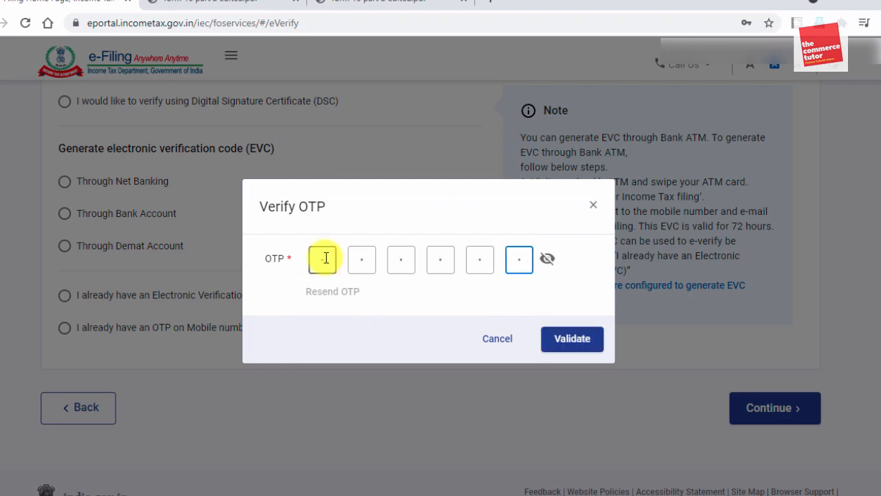
pyautogui.click(572, 340)
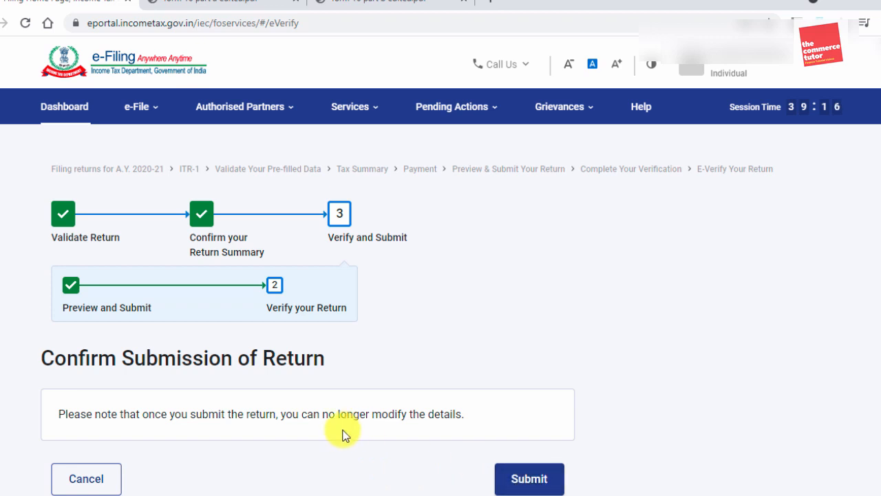
# Step: Read the note about no further modifications and submit the return
pyautogui.moveTo(282, 420); pyautogui.dragTo(455, 422)
pyautogui.click(389, 426)
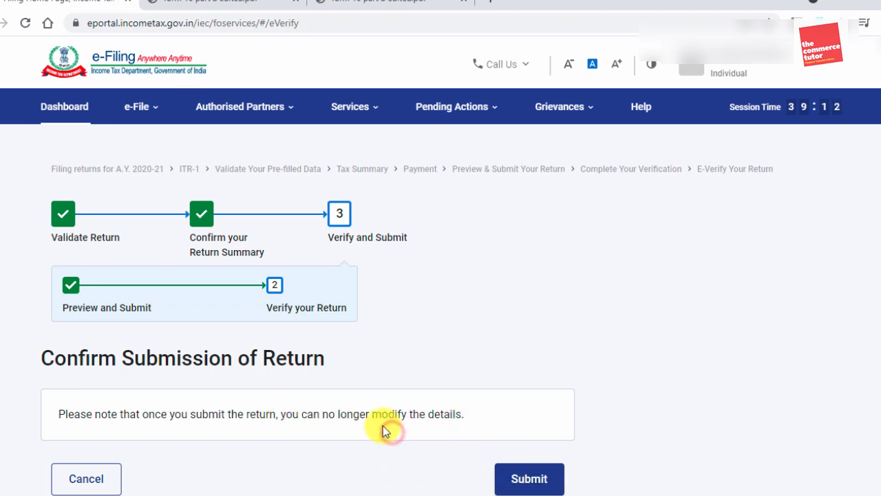
pyautogui.click(527, 478)
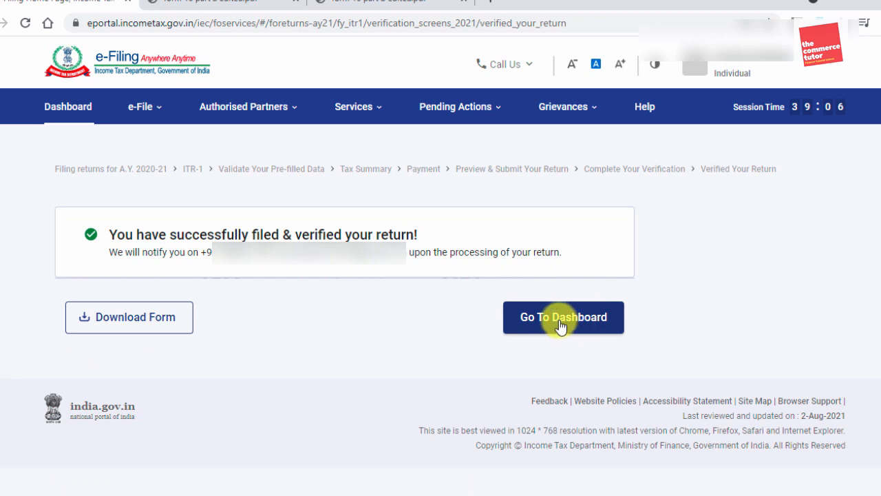
# Step: Read the filing confirmation and download the form, saving it as Acknowledgement.pdf
pyautogui.moveTo(108, 234); pyautogui.dragTo(432, 242)
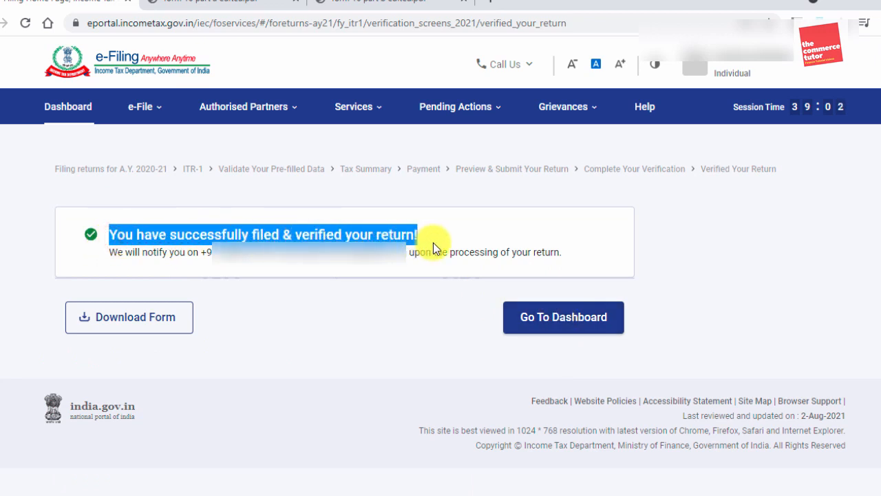
pyautogui.click(361, 270)
pyautogui.moveTo(208, 253); pyautogui.dragTo(425, 273)
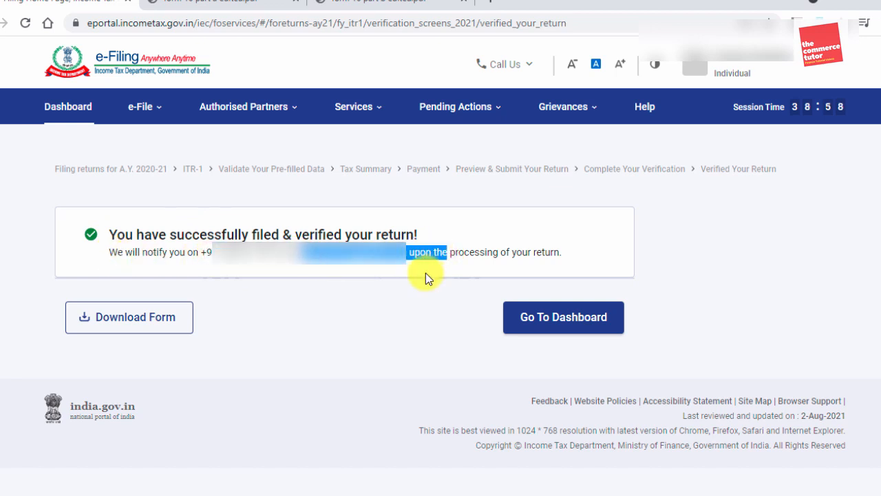
pyautogui.click(424, 271)
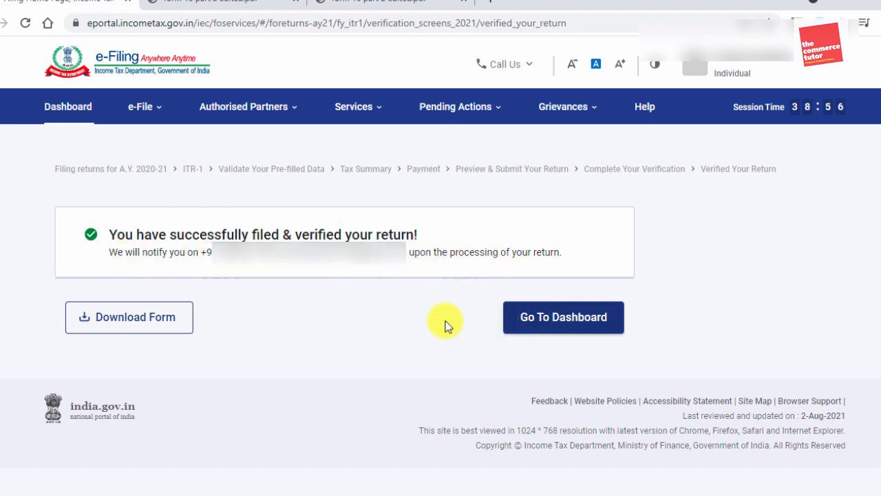
pyautogui.click(130, 322)
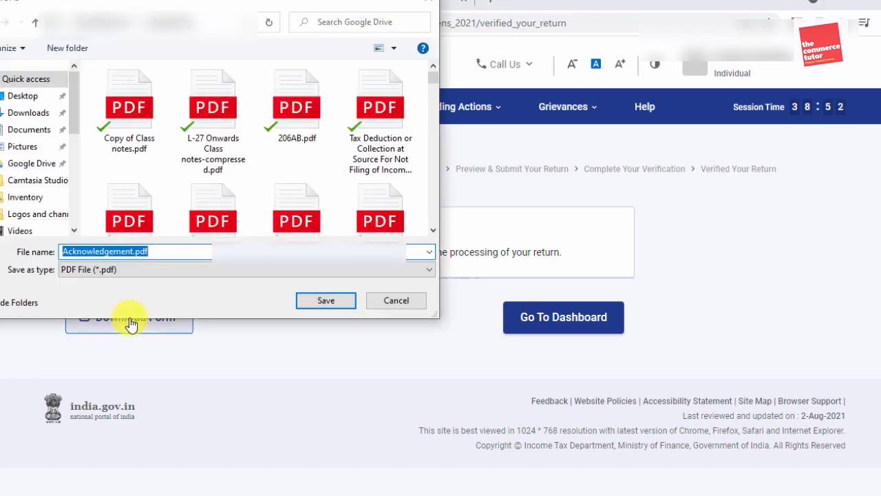
pyautogui.click(315, 302)
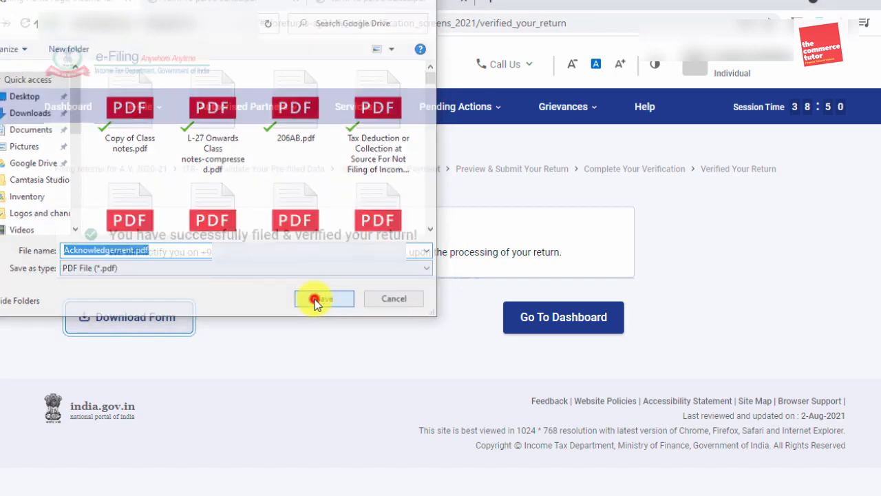
# Step: Return to the dashboard, look over its sections and log out of the account
pyautogui.click(550, 327)
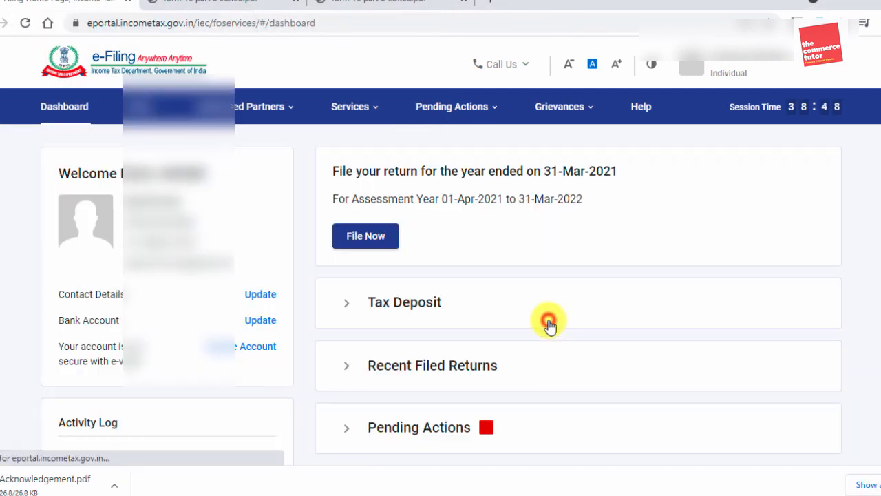
pyautogui.scroll(-3, 213, 265)
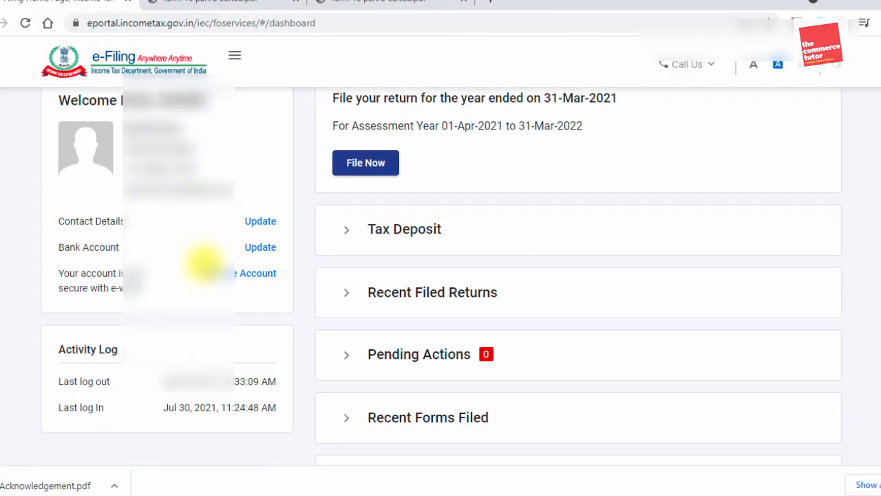
pyautogui.scroll(3, 350, 301)
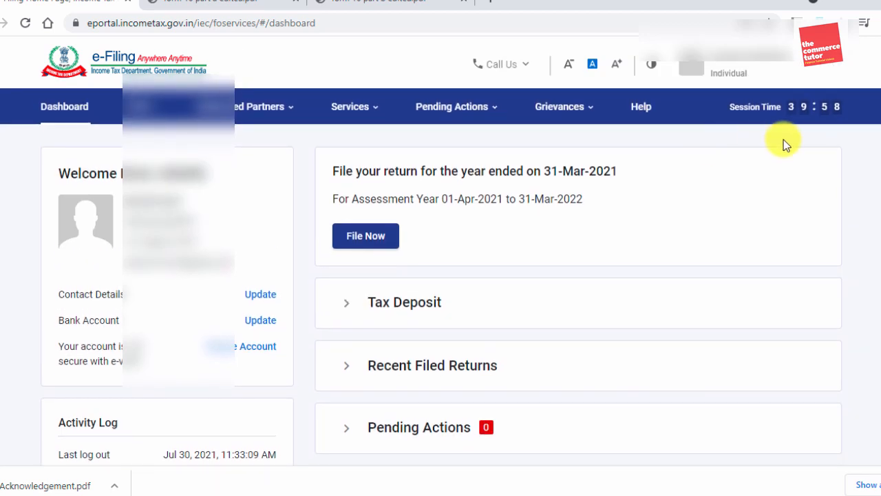
pyautogui.click(737, 66)
pyautogui.click(700, 164)
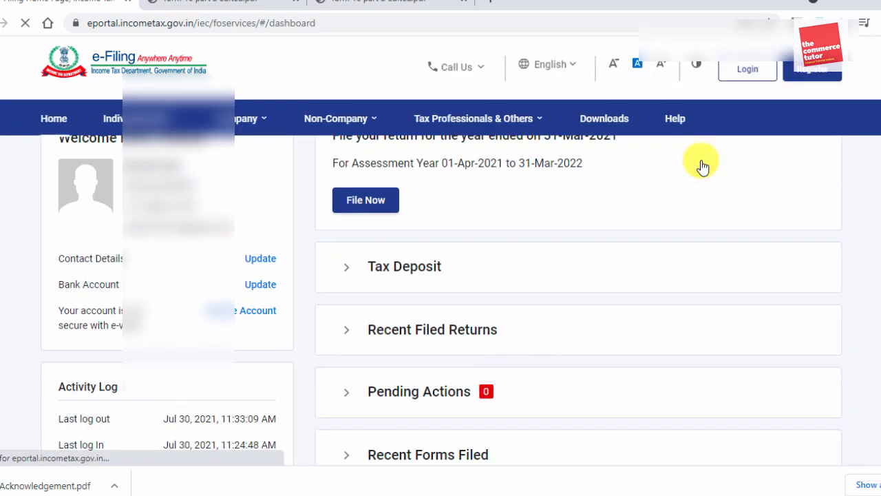